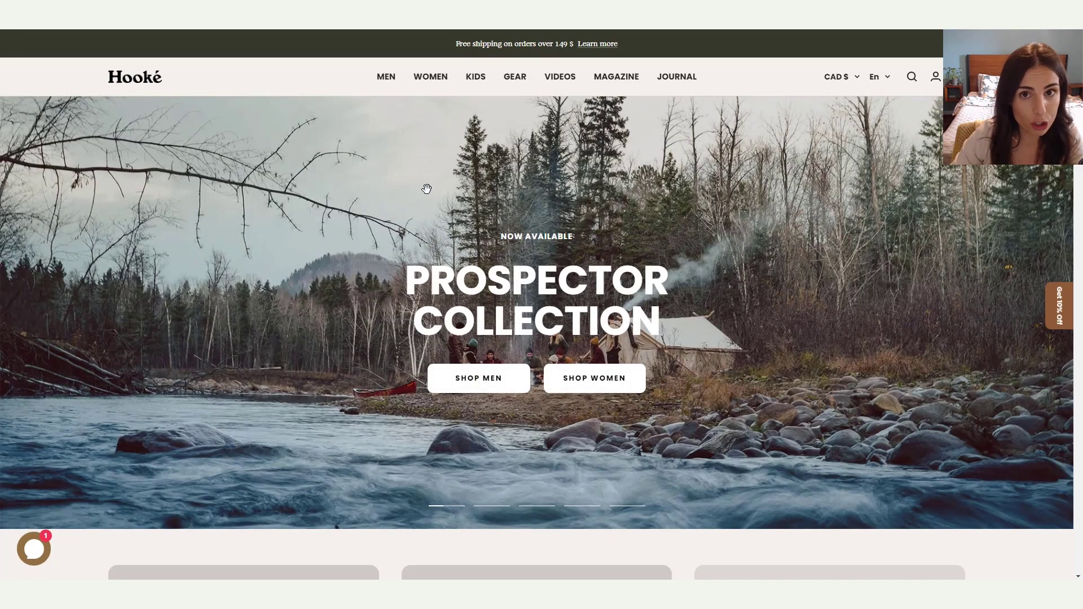
# - Open the Hooké store's Kids collection page and look over its banner, subcategory links and category tiles
pyautogui.moveTo(480, 85)
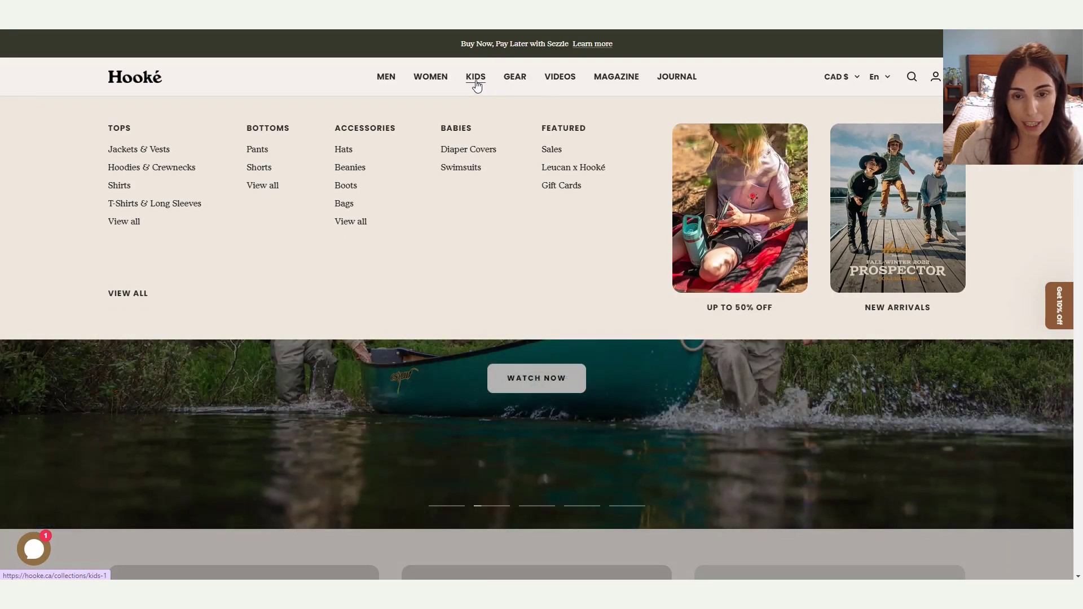
pyautogui.click(477, 84)
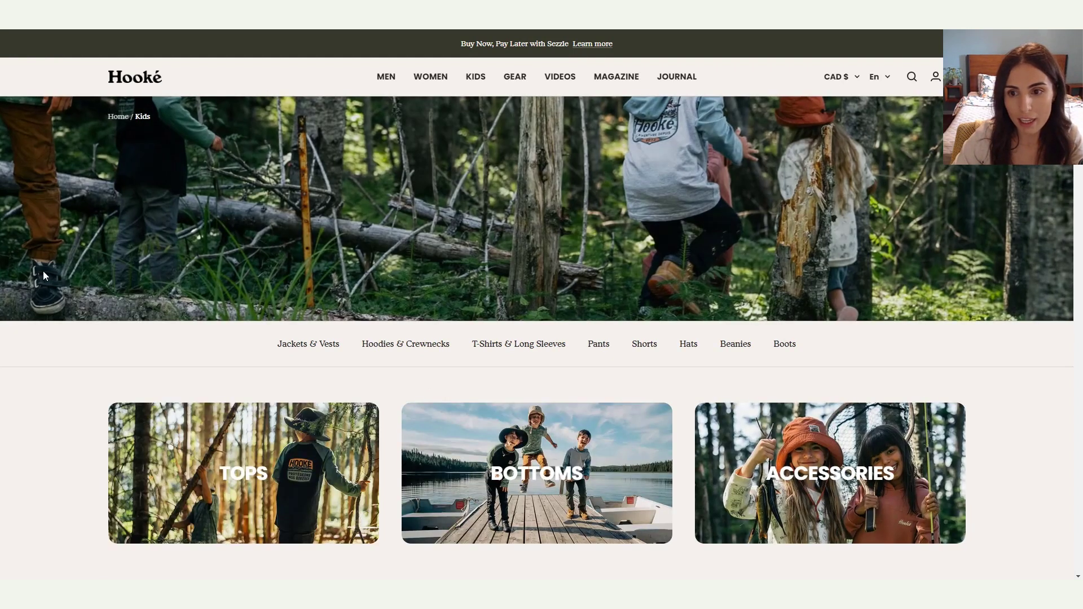
pyautogui.moveTo(1078, 107)
pyautogui.mouseDown()
pyautogui.moveTo(1079, 322)
pyautogui.moveTo(1079, 107)
pyautogui.mouseUp()
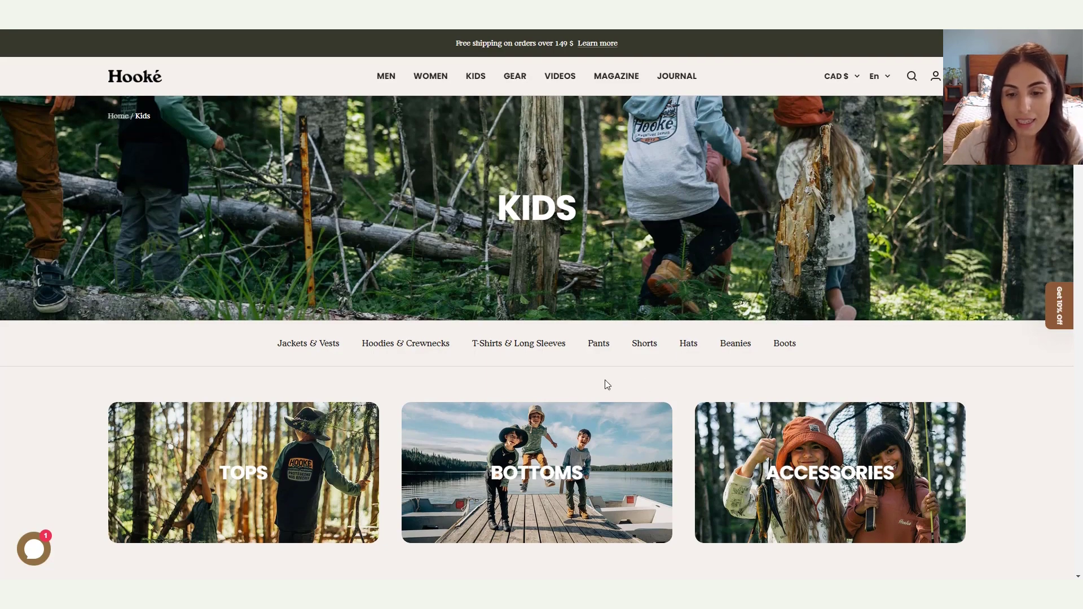
pyautogui.scroll(-4, 605, 380)
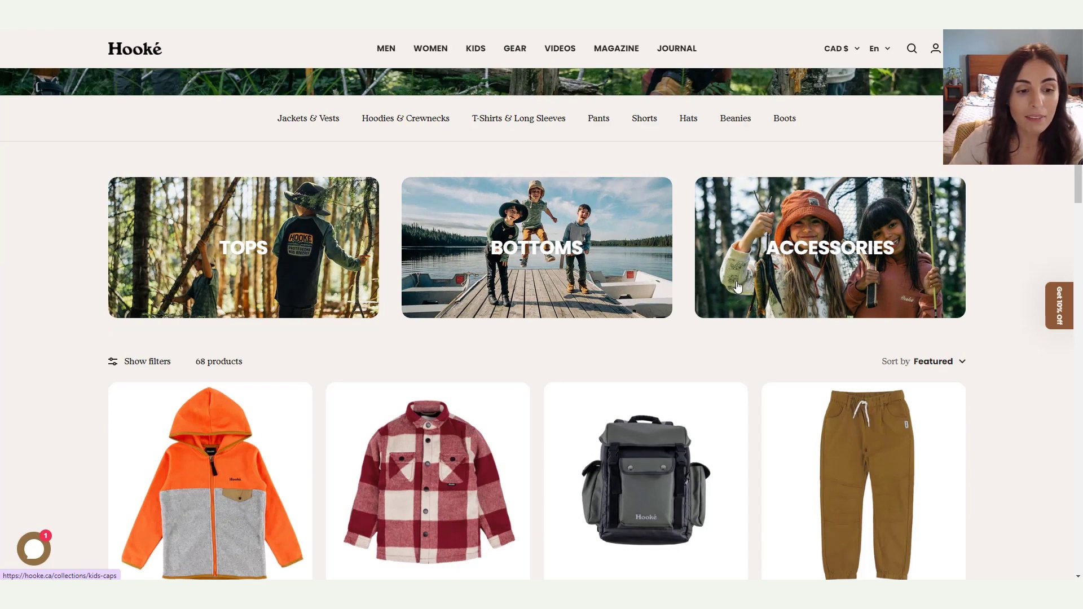
# - View the Kids collection's product grid and its available filters, closing the filters without applying any
pyautogui.scroll(-4, 743, 285)
pyautogui.click(159, 137)
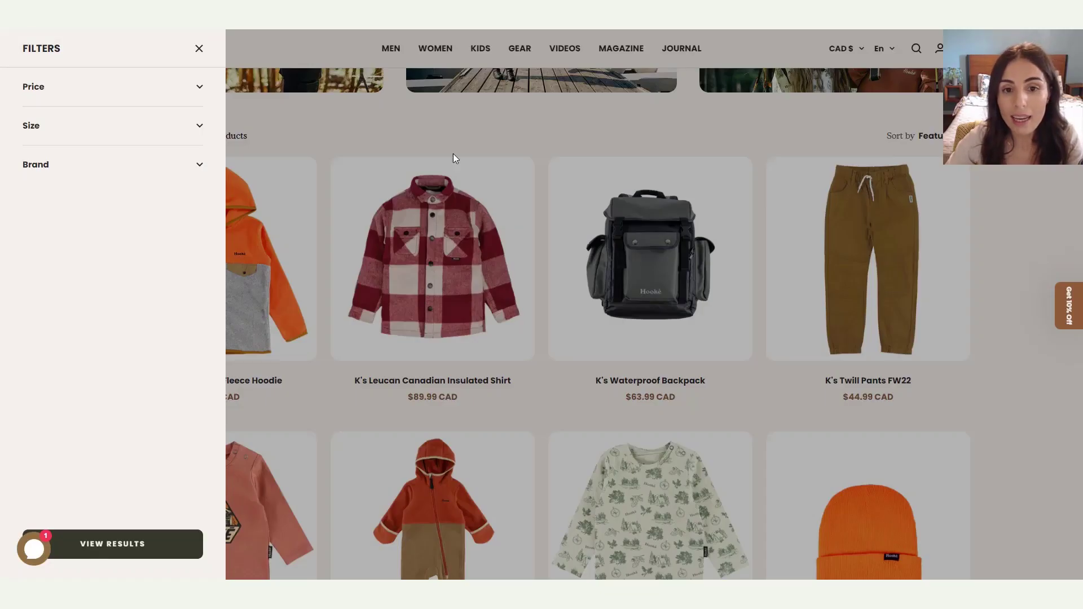
pyautogui.click(525, 128)
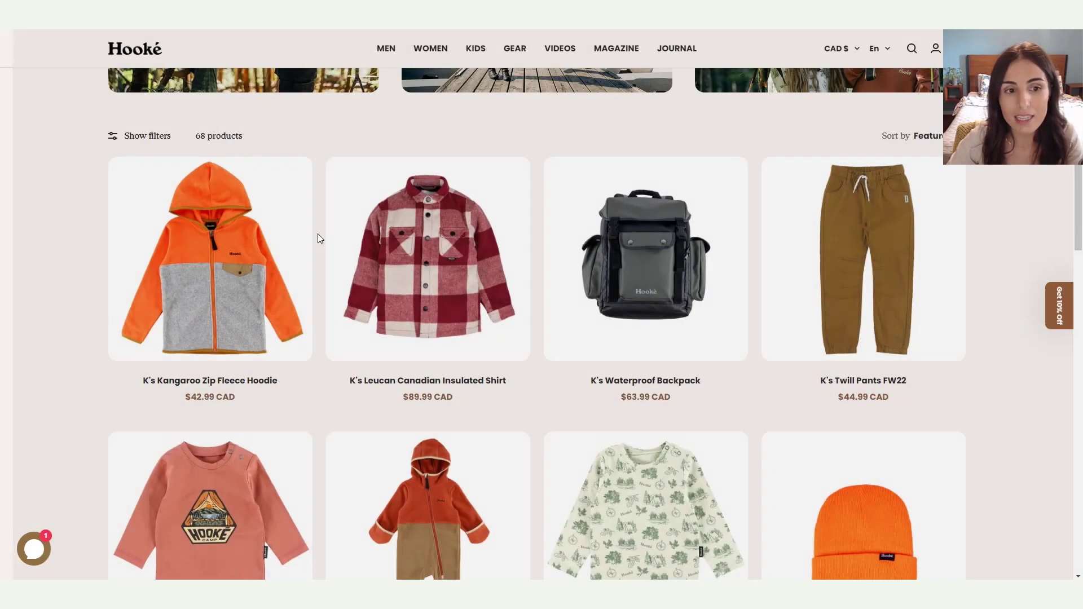
pyautogui.moveTo(1079, 229); pyautogui.dragTo(1078, 34)
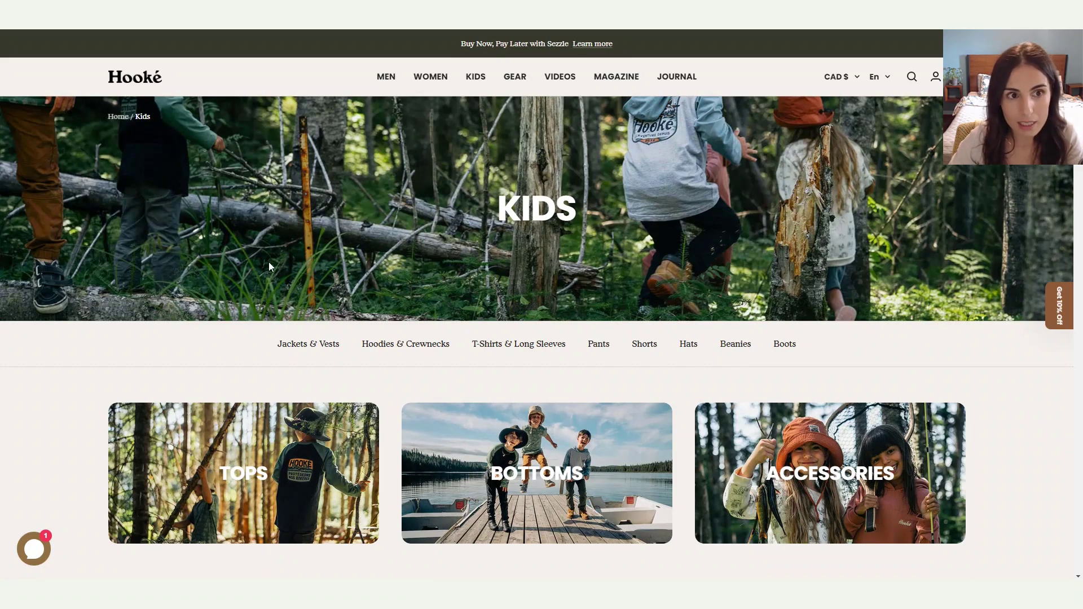
# - Find the Focal theme's Carbon style in the Shopify theme store from a new browser tab and open its demo store
pyautogui.hotkey('ctrl', 't')
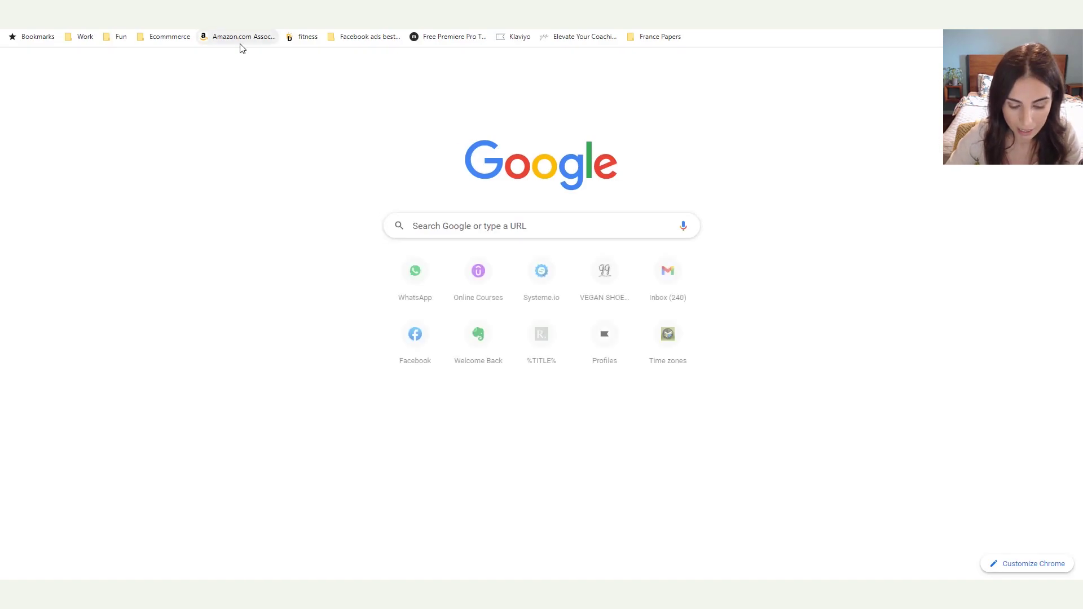
pyautogui.write('fo')
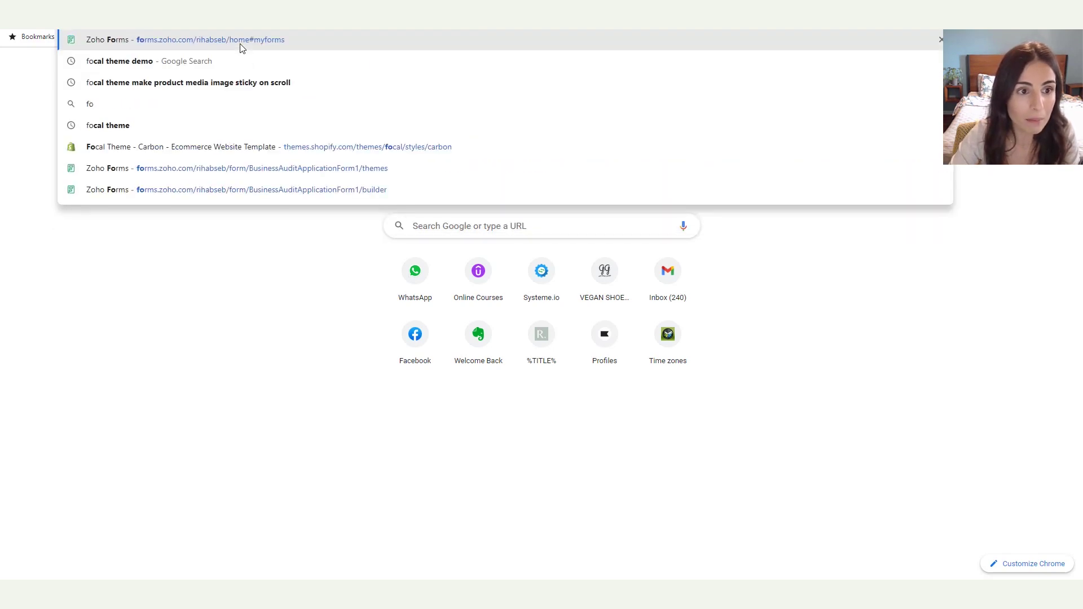
pyautogui.click(254, 152)
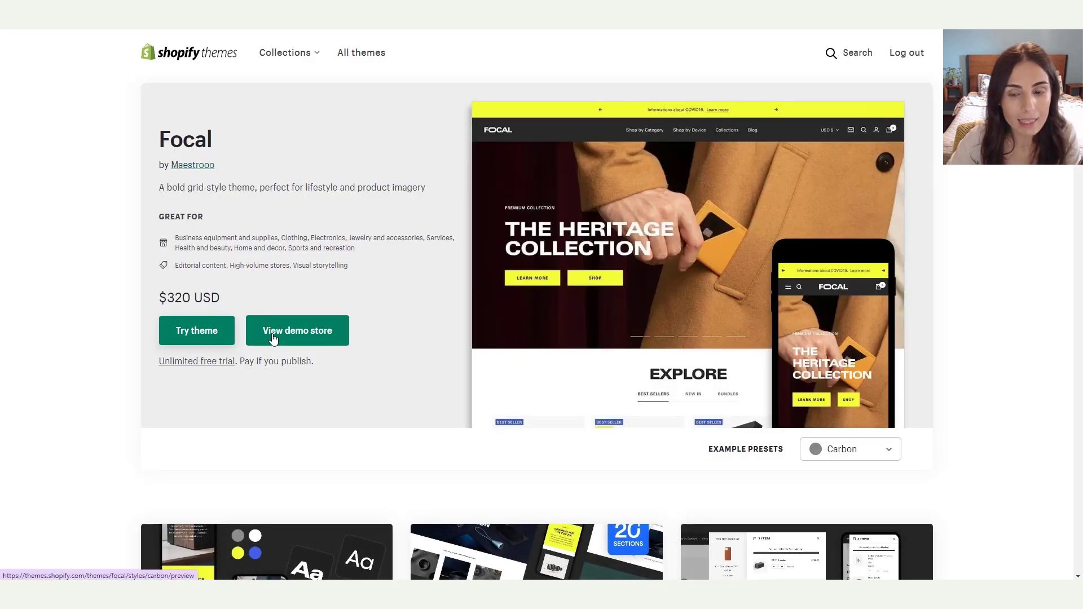
pyautogui.click(273, 338)
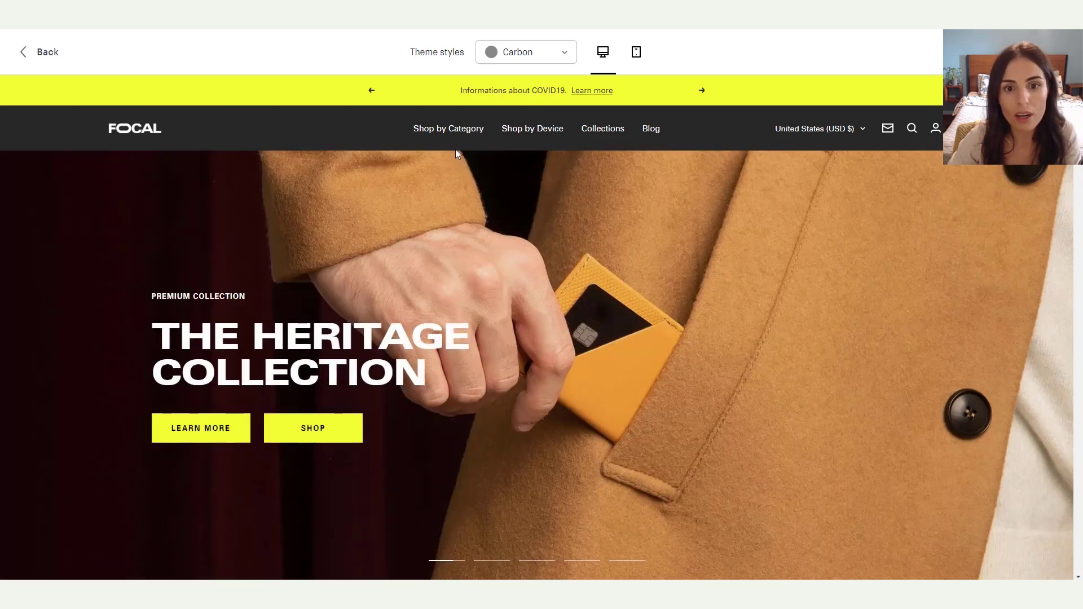
# - Open the demo store's iPhone Cases collection and examine its banner, subcollections, filters, promotional tiles and the rest of the page
pyautogui.moveTo(456, 134)
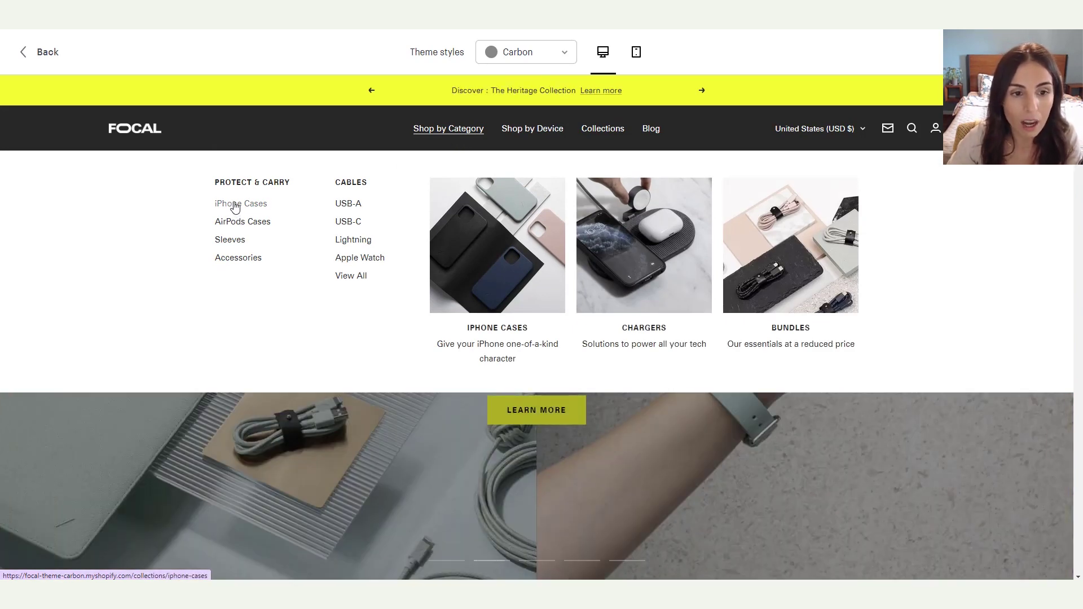
pyautogui.click(235, 208)
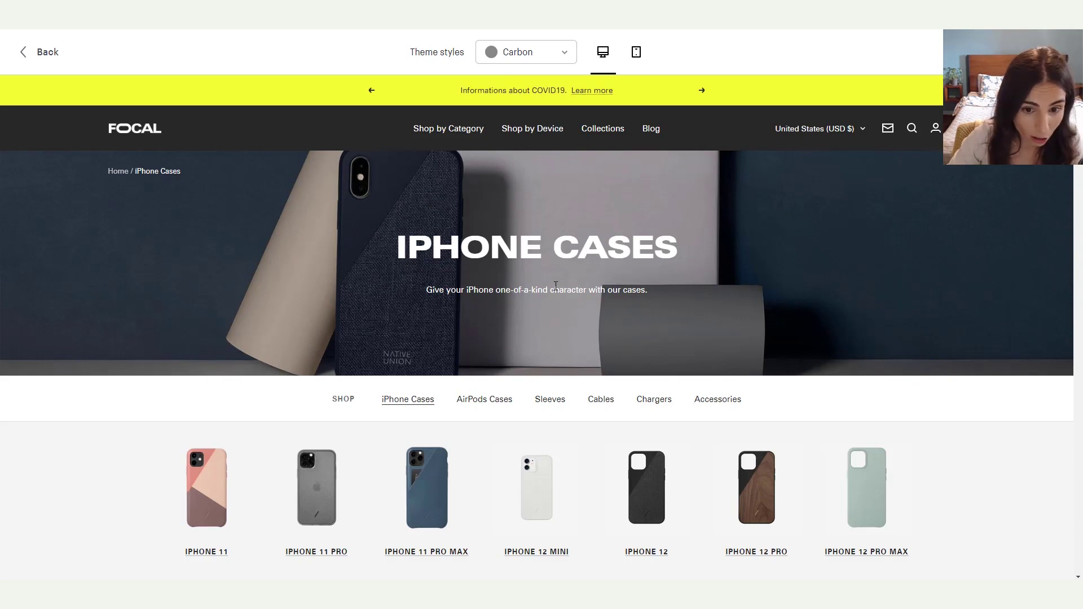
pyautogui.scroll(-3, 596, 302)
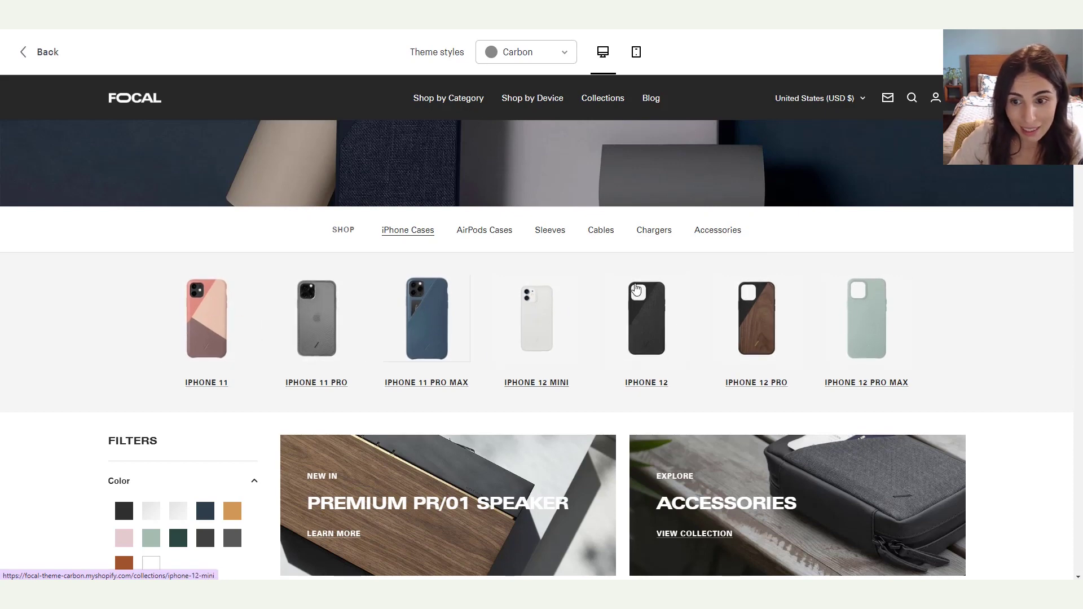
pyautogui.scroll(-5, 866, 322)
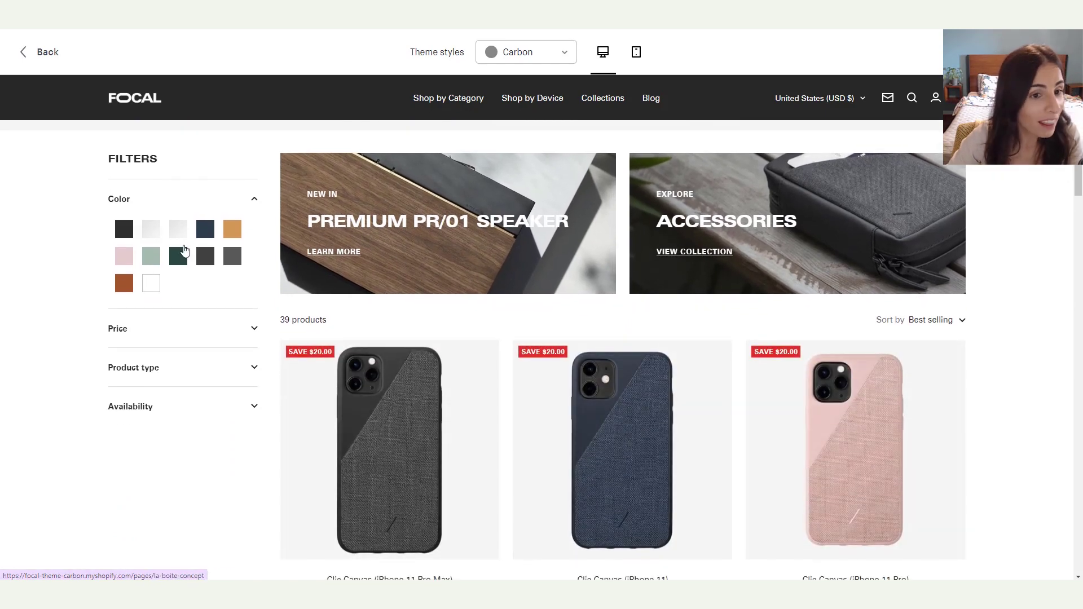
pyautogui.scroll(-5, 508, 285)
pyautogui.moveTo(1073, 204); pyautogui.dragTo(1081, 531)
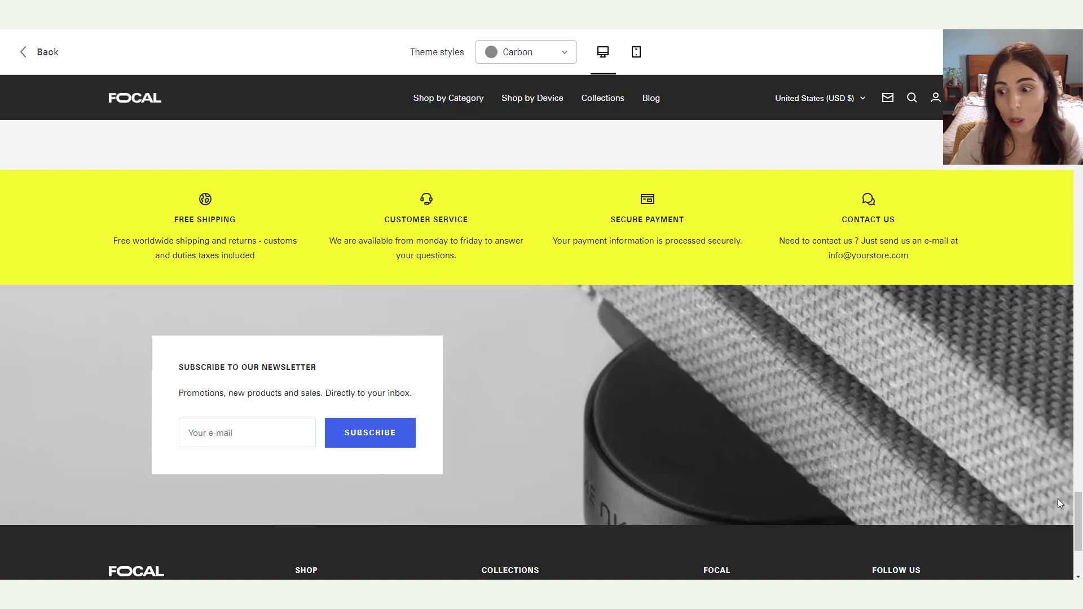
pyautogui.moveTo(1078, 499); pyautogui.dragTo(1077, 147)
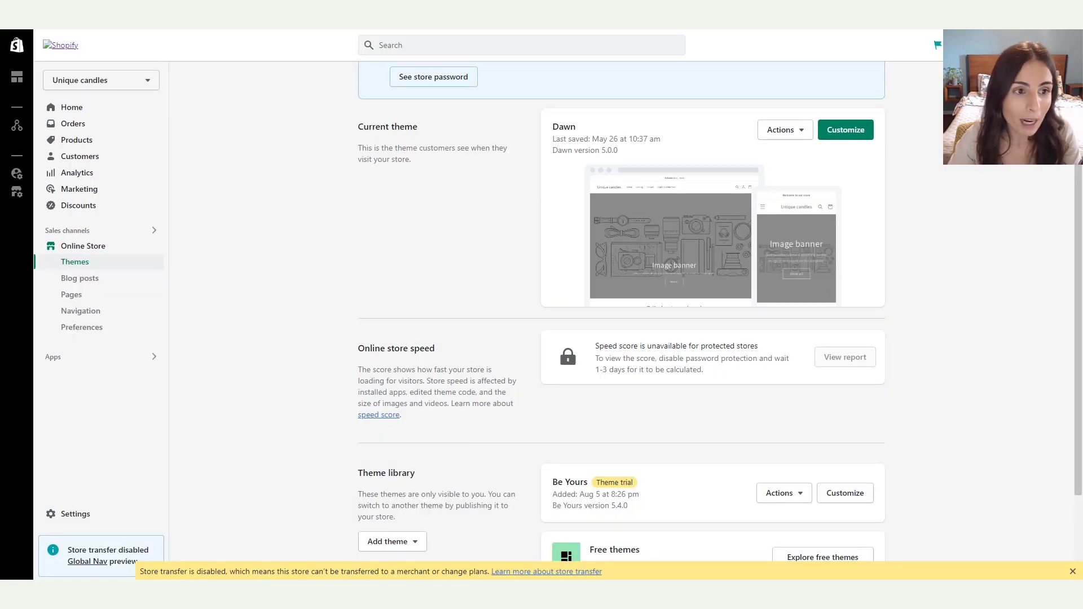
# - Switch to the Shopify admin of the Unique candles store and start creating a new product collection
pyautogui.click(89, 144)
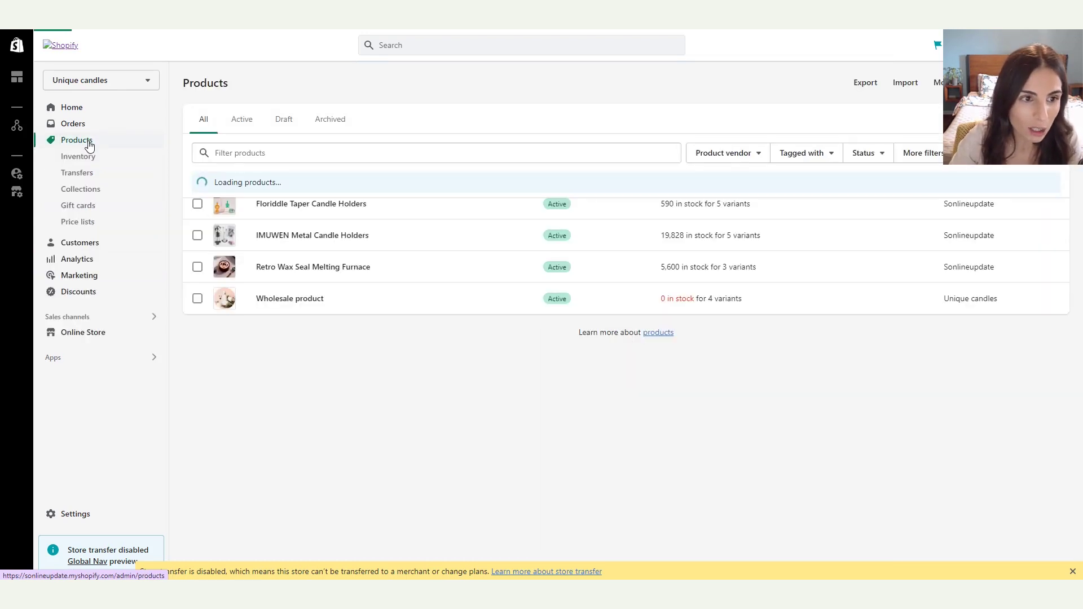
pyautogui.click(72, 193)
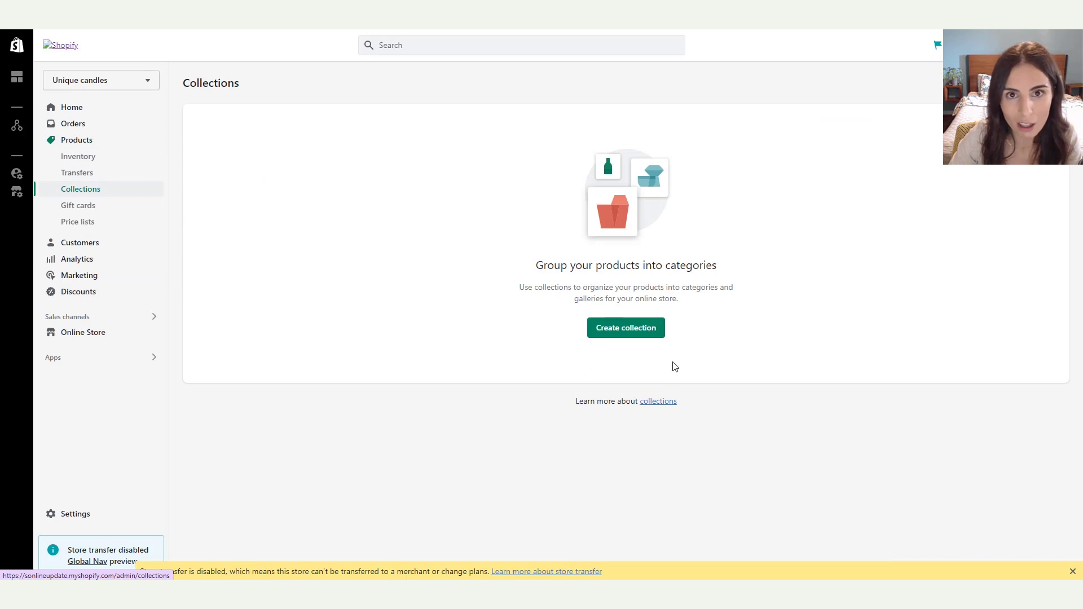
pyautogui.click(626, 337)
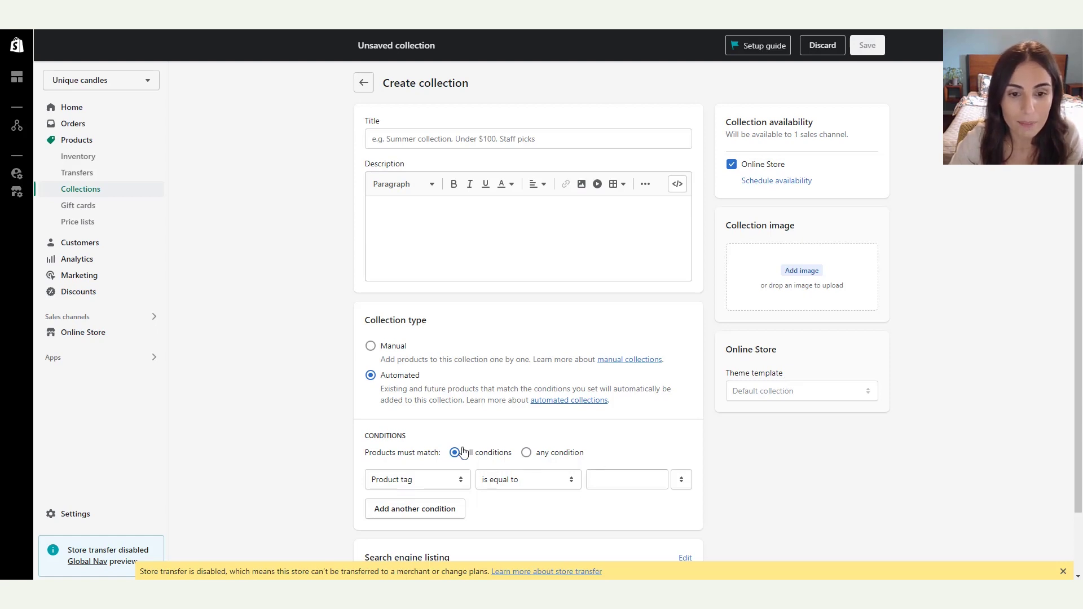
# - Compare the manual and automated collection types, review the automated condition fields, and set the collection type to Manual
pyautogui.scroll(-1, 433, 383)
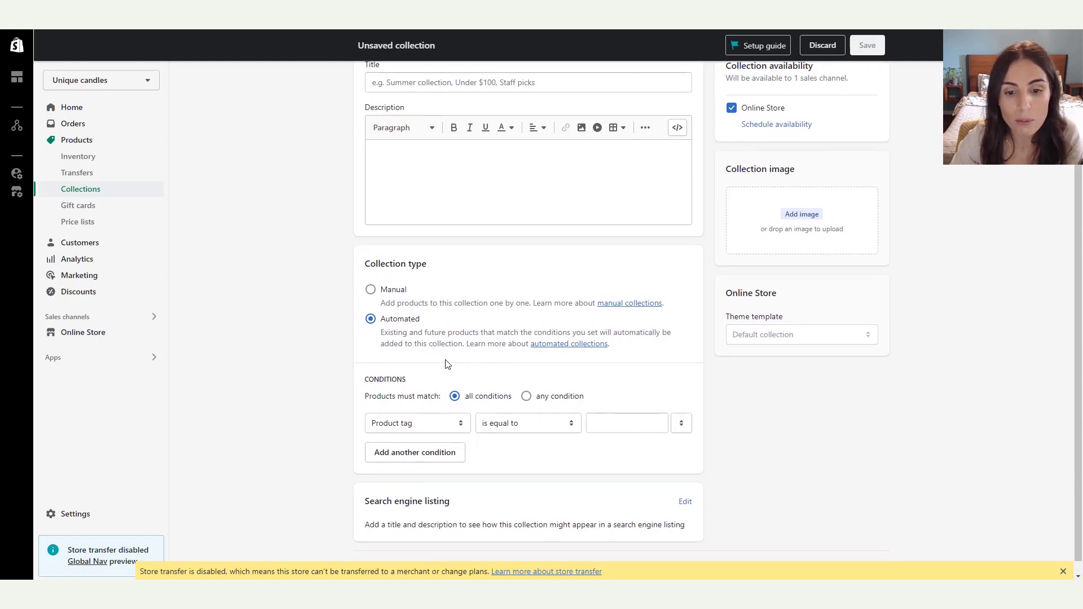
pyautogui.click(386, 294)
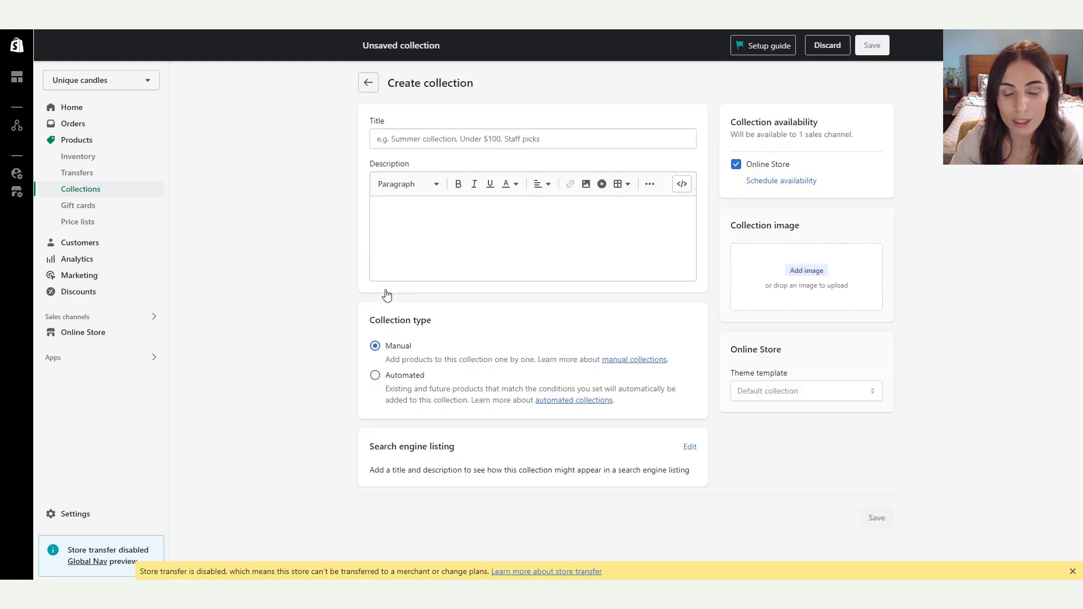
pyautogui.click(407, 376)
pyautogui.scroll(-1, 395, 388)
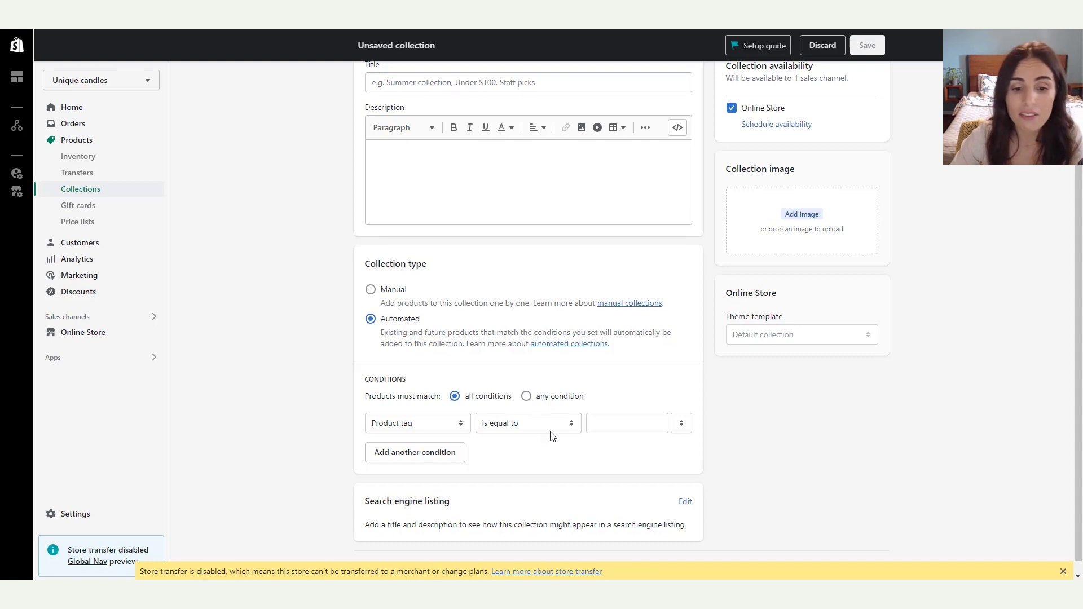
pyautogui.click(415, 423)
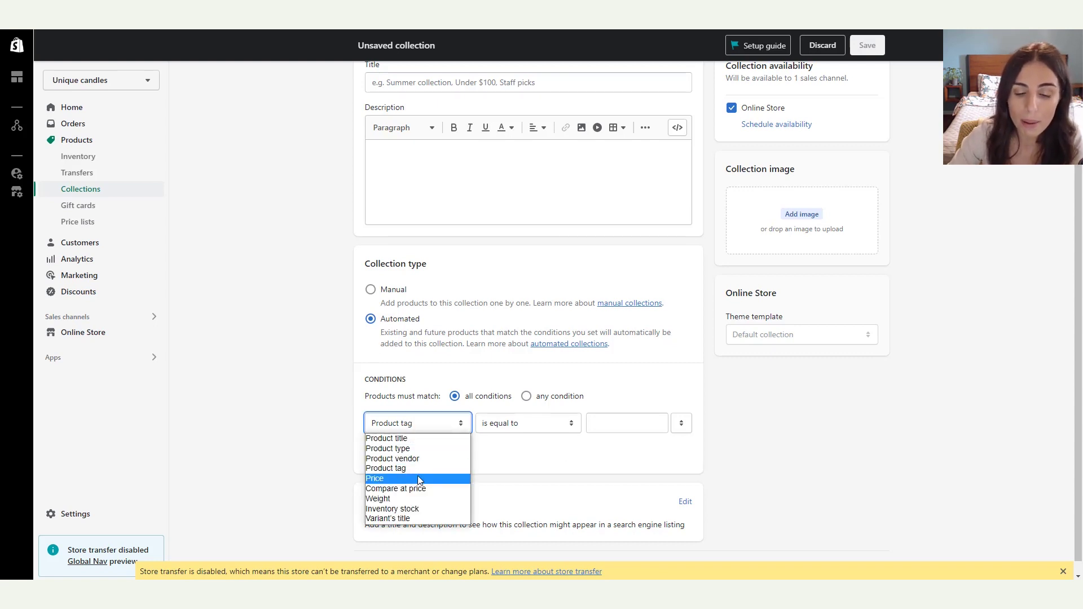
pyautogui.click(537, 467)
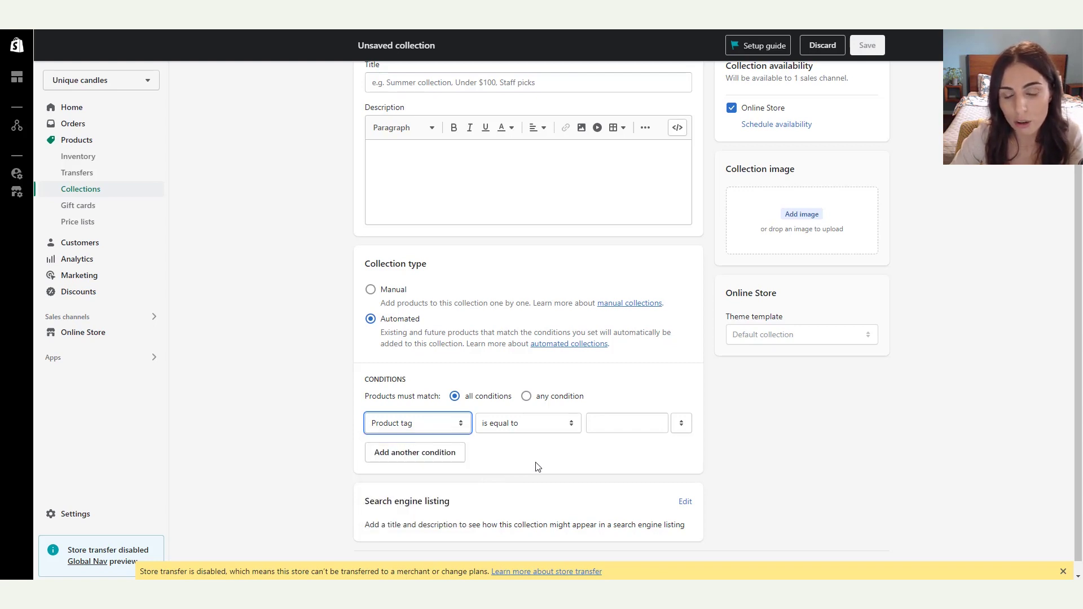
pyautogui.click(383, 294)
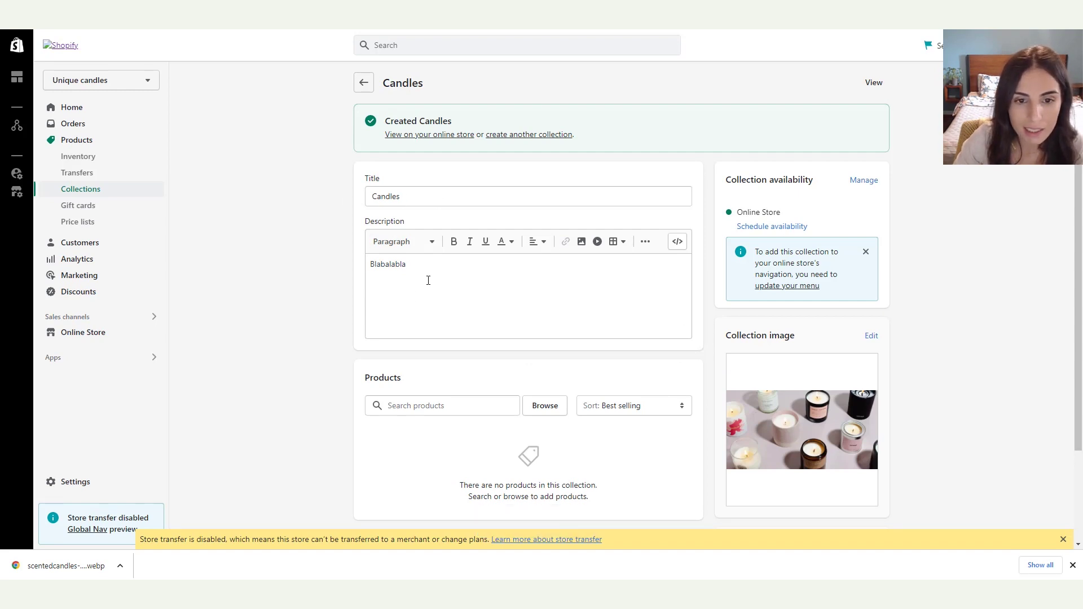
# - Edit the Candles collection's search engine listing with the page title Candles, review its other fields, and save the collection
pyautogui.scroll(-2, 775, 419)
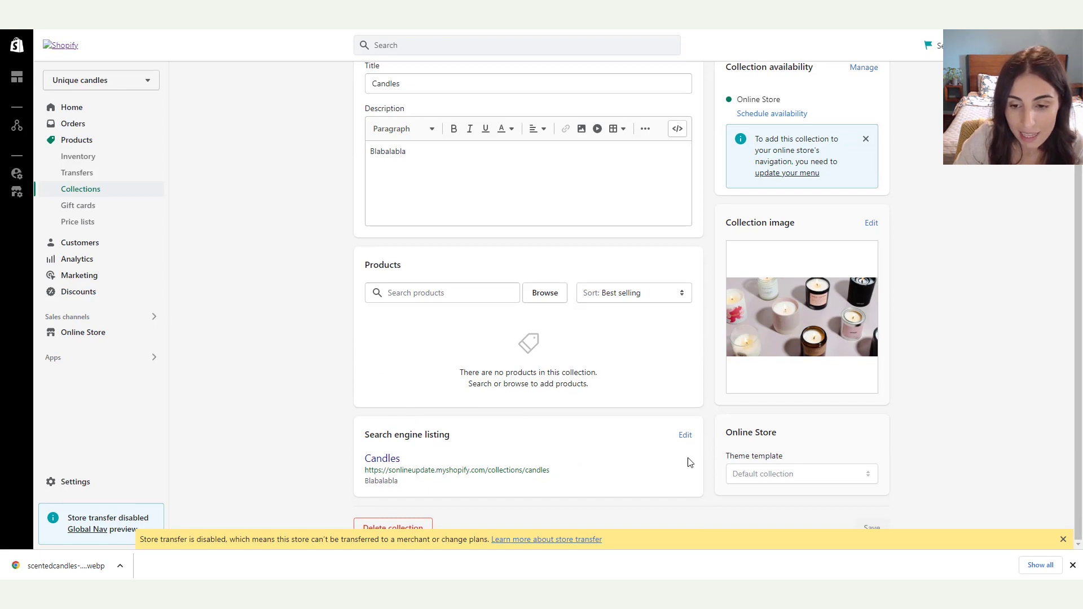
pyautogui.click(684, 437)
pyautogui.scroll(-2, 404, 468)
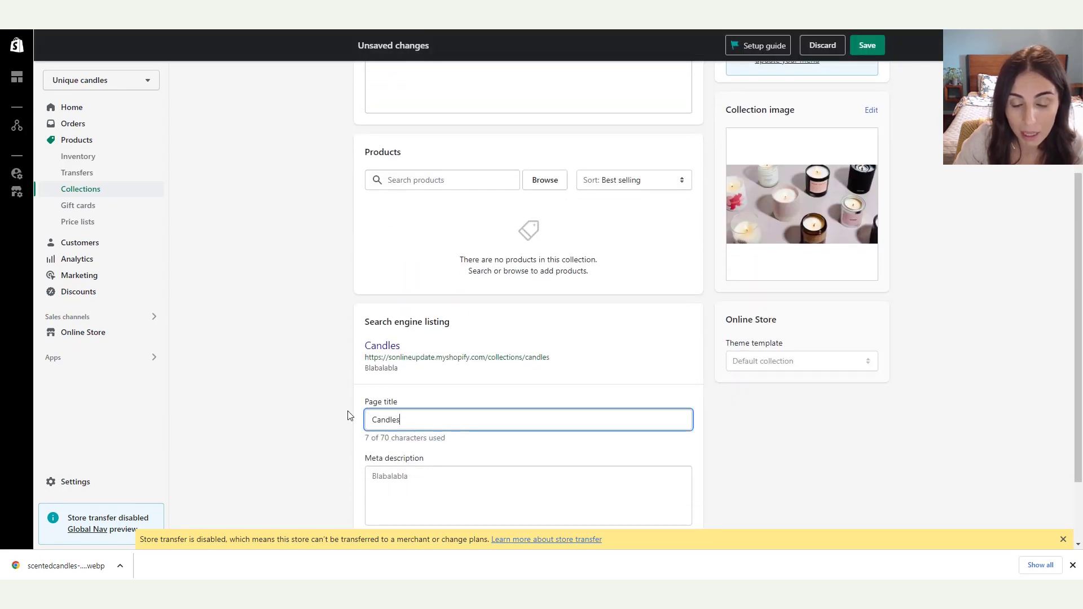
pyautogui.scroll(-1, 570, 443)
pyautogui.scroll(-1, 562, 446)
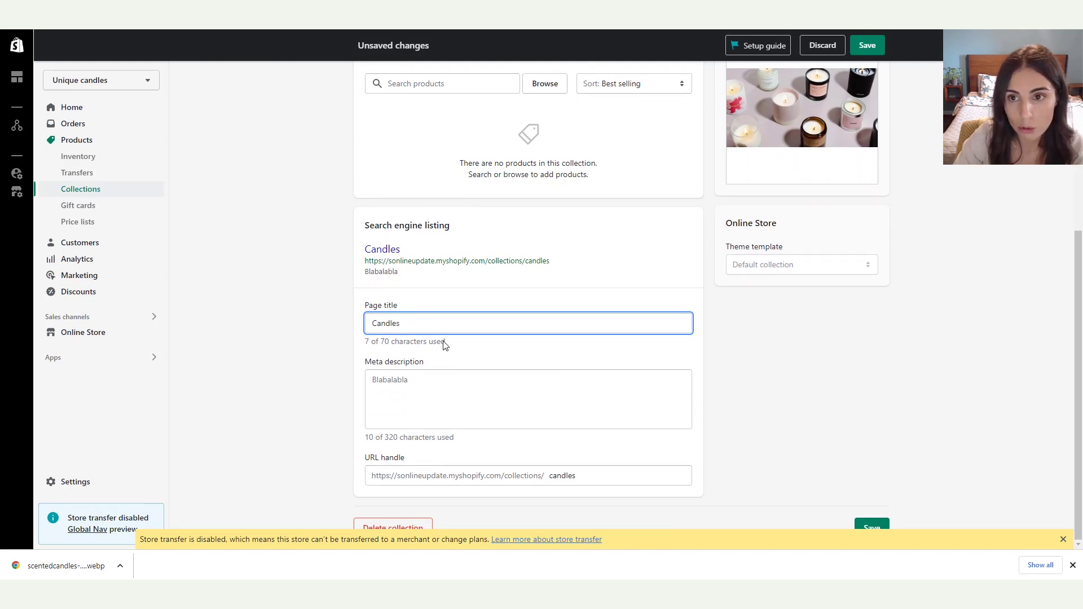
pyautogui.click(869, 46)
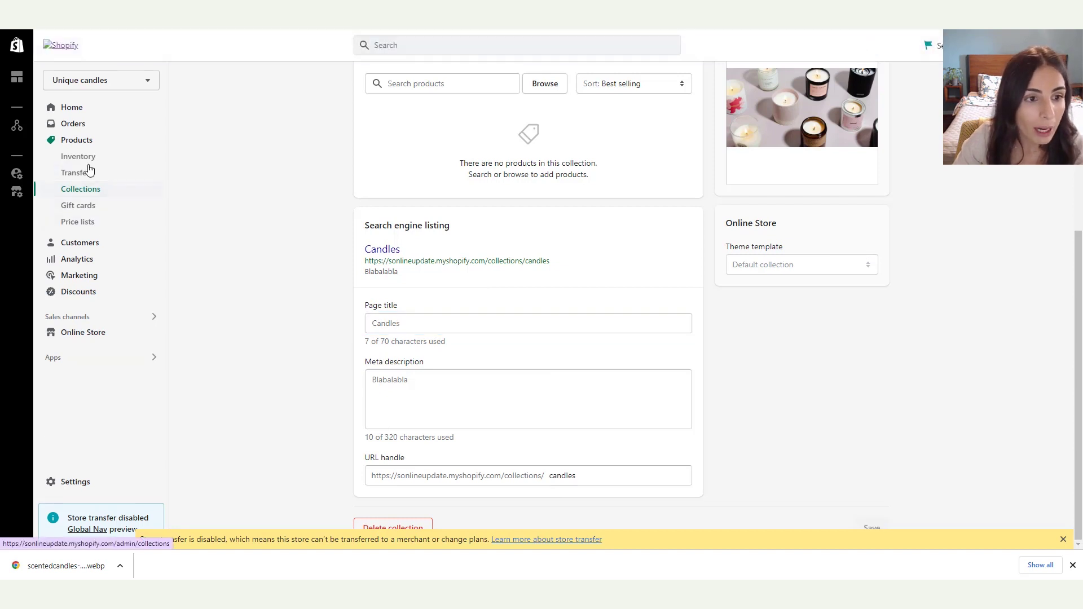
# - Add the Floriddle Taper Candle Holders product to the Candles collection and save the product
pyautogui.click(94, 145)
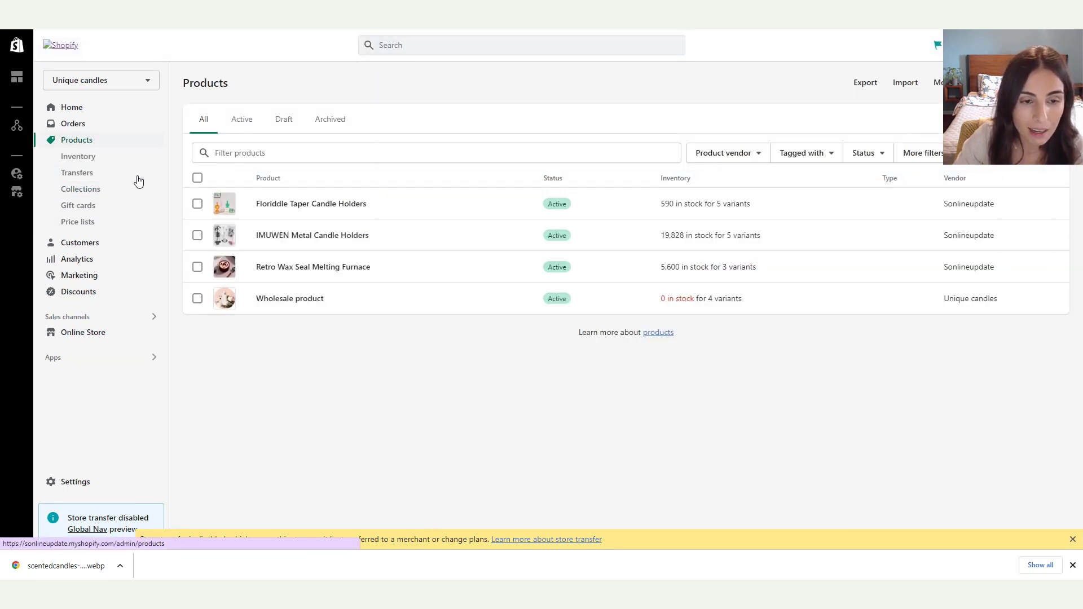
pyautogui.click(279, 208)
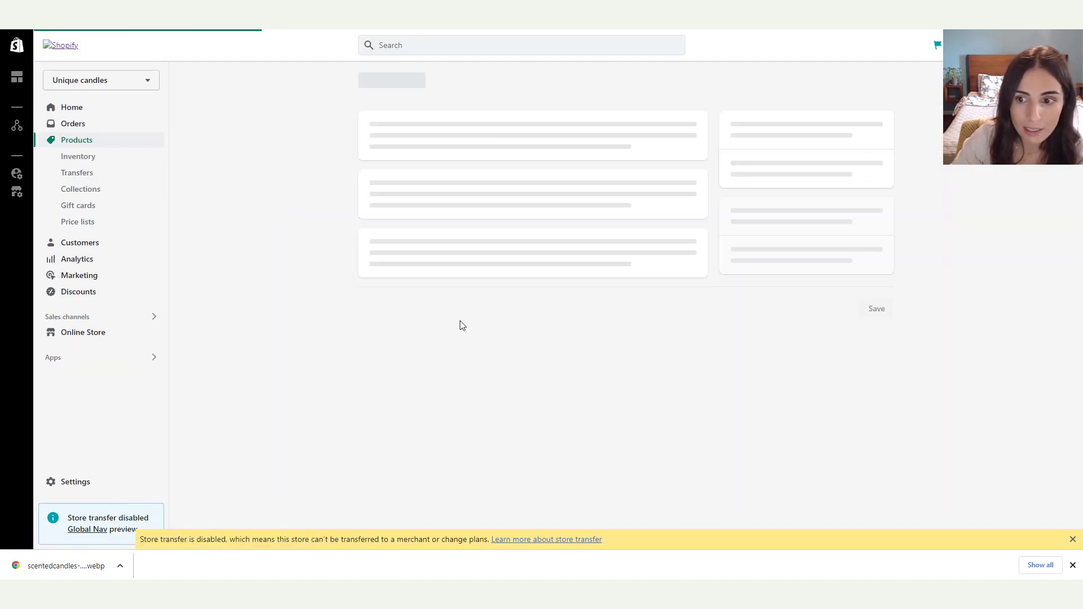
pyautogui.scroll(-1, 1081, 231)
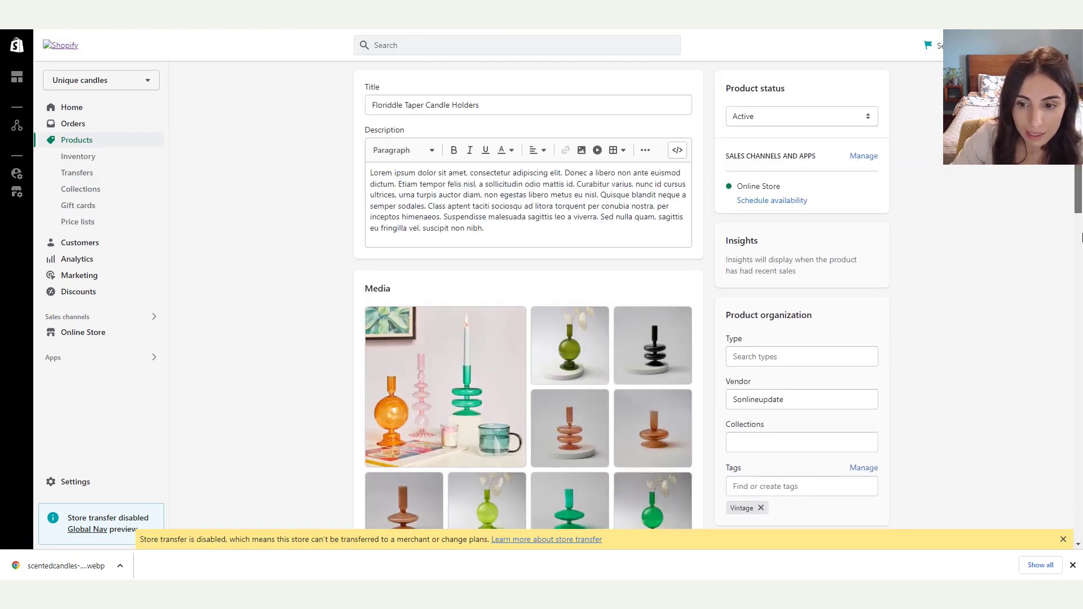
pyautogui.scroll(-3, 1082, 231)
pyautogui.click(780, 239)
pyautogui.click(770, 263)
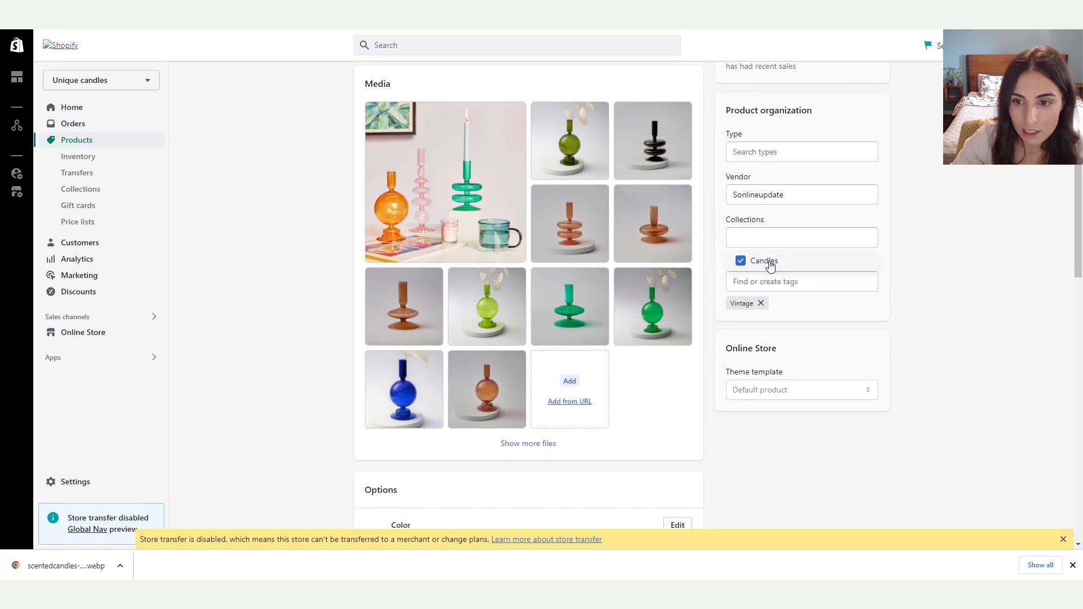
pyautogui.click(867, 46)
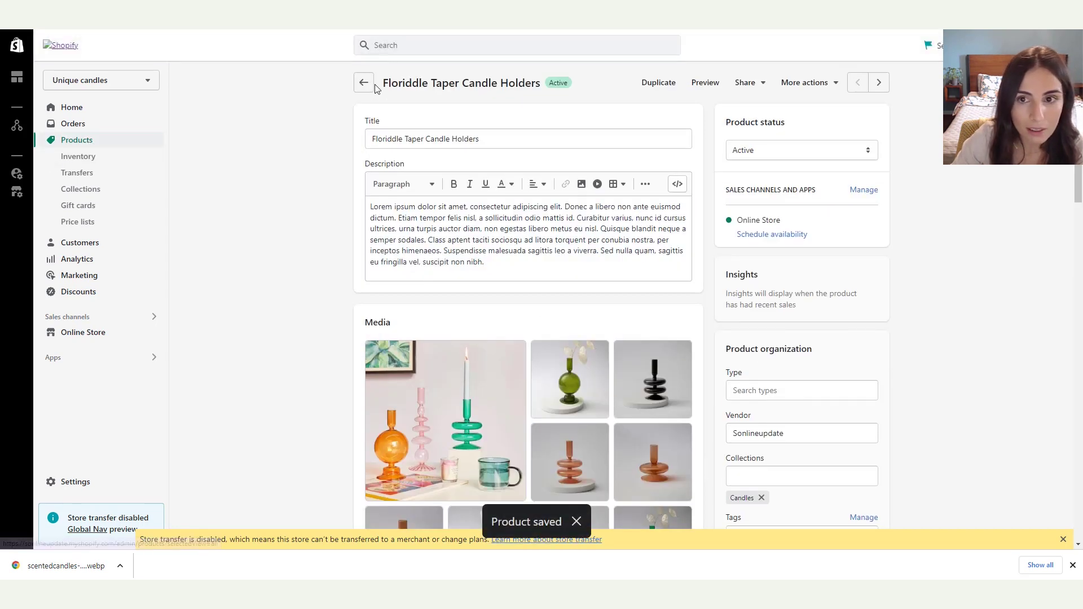
# - Add the IMUWEN Metal Candle Holders product to the Candles collection and save the product
pyautogui.click(883, 83)
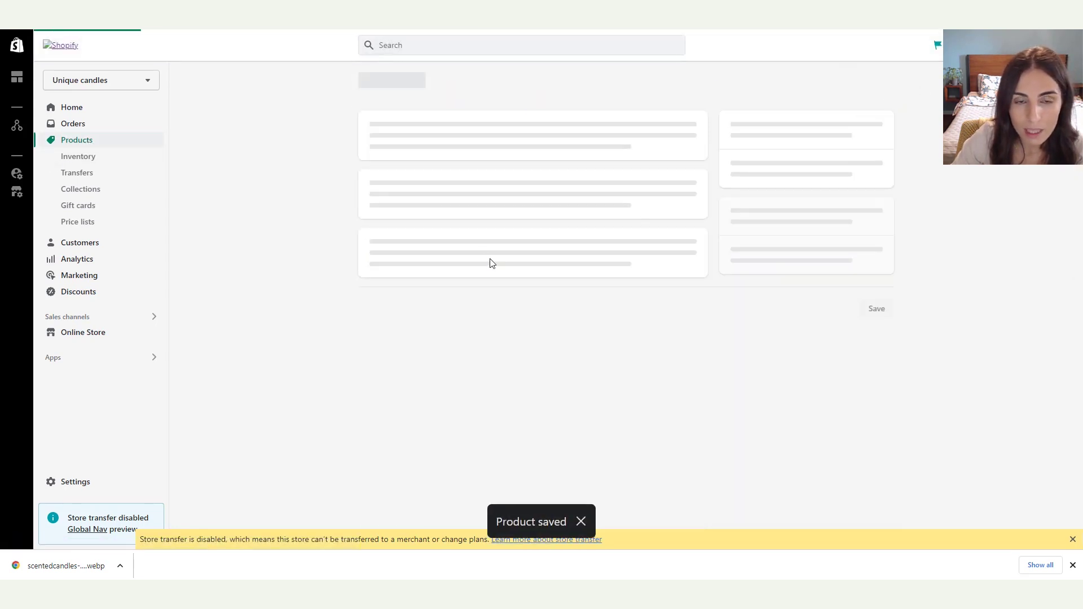
pyautogui.scroll(-2, 812, 420)
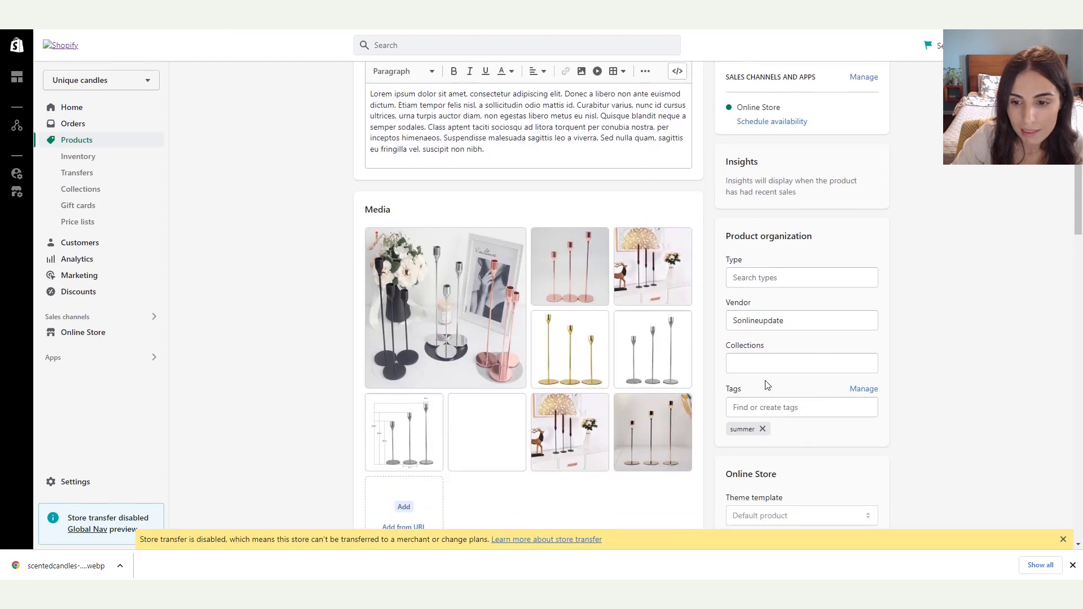
pyautogui.click(760, 359)
pyautogui.click(741, 387)
pyautogui.click(865, 46)
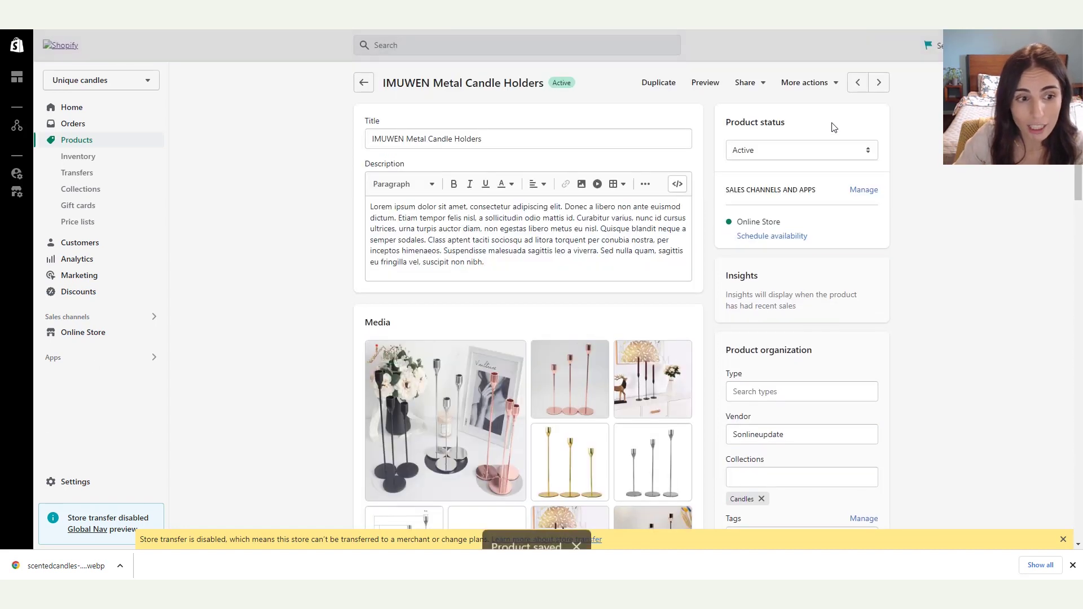
# - Add the Retro Wax Seal Melting Furnace product to the Candles collection and save the product
pyautogui.click(879, 84)
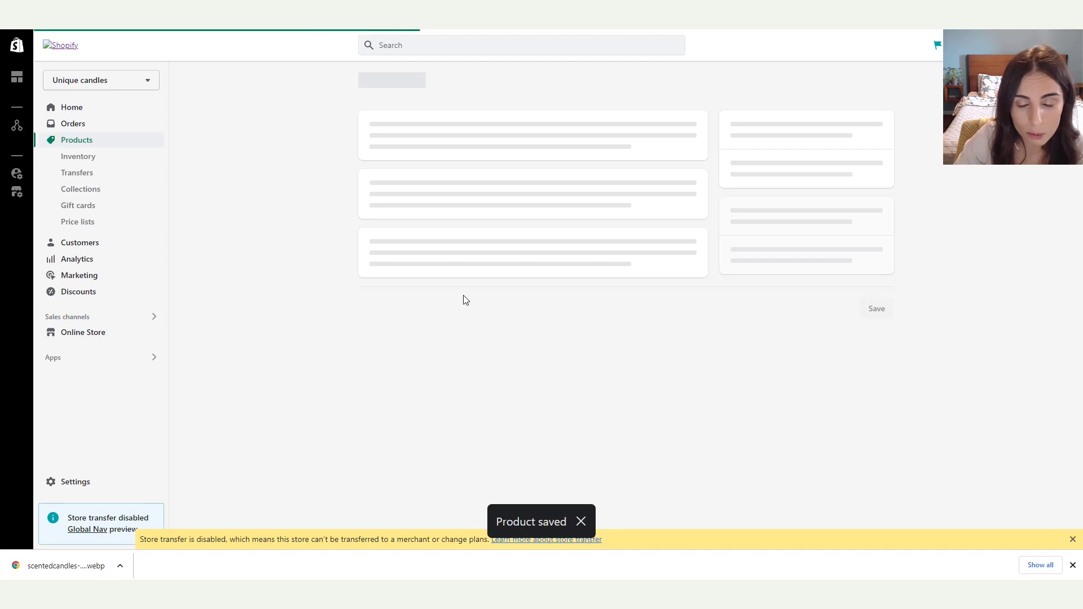
pyautogui.scroll(-3, 784, 395)
pyautogui.click(781, 307)
pyautogui.click(741, 330)
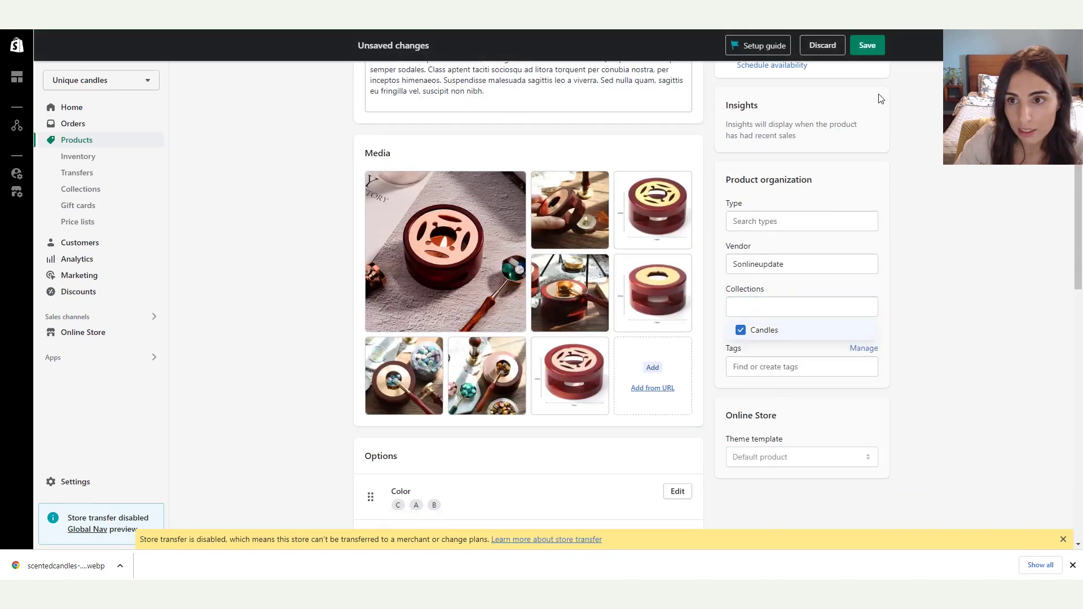
pyautogui.click(878, 50)
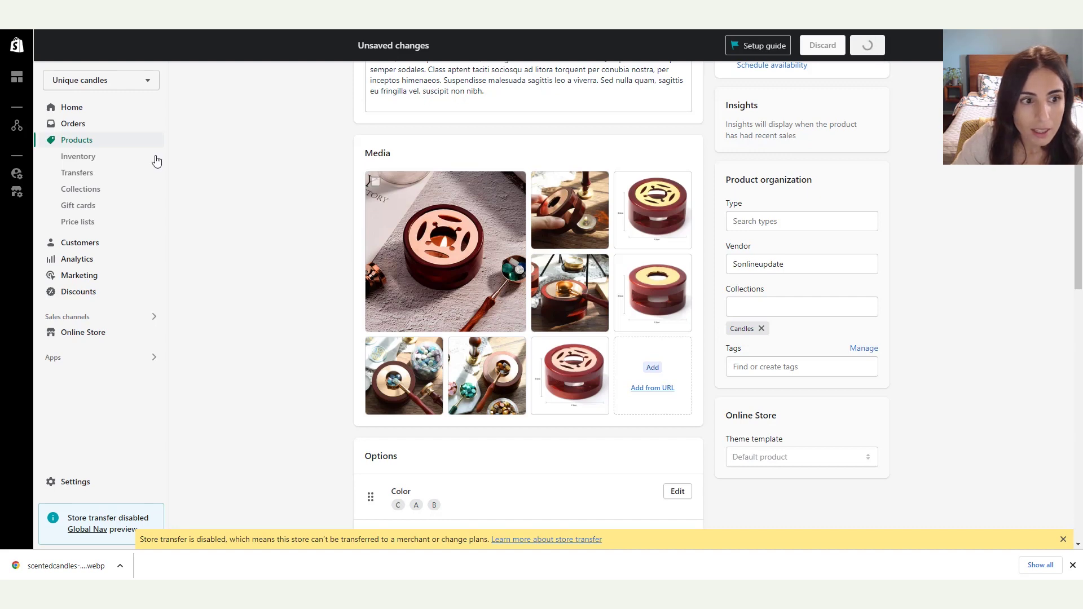
# - Open the Candles collection from the collections list and check the products assigned to it
pyautogui.click(100, 194)
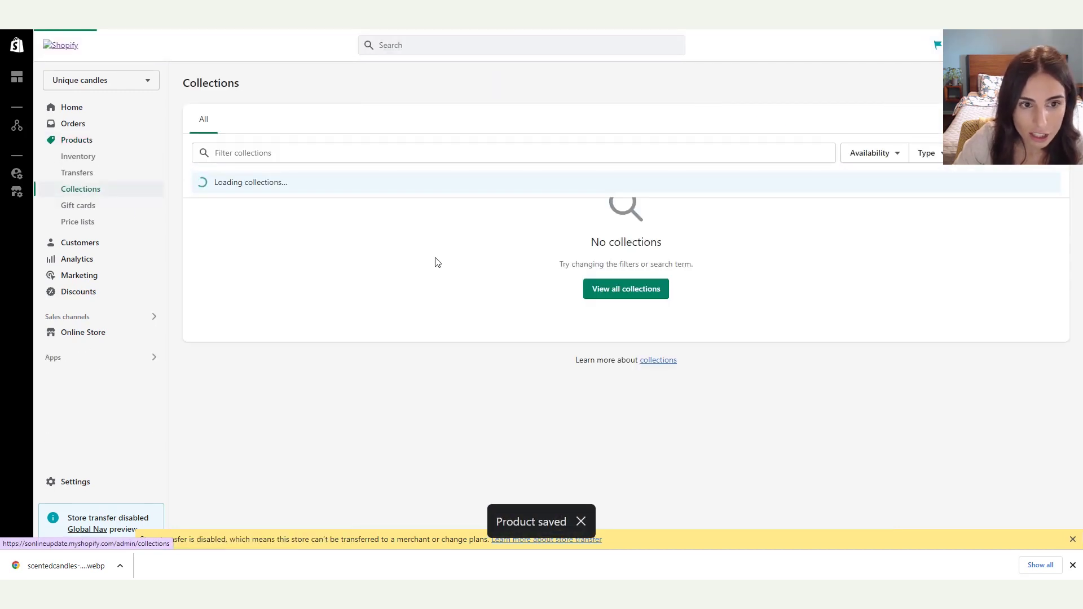
pyautogui.click(276, 212)
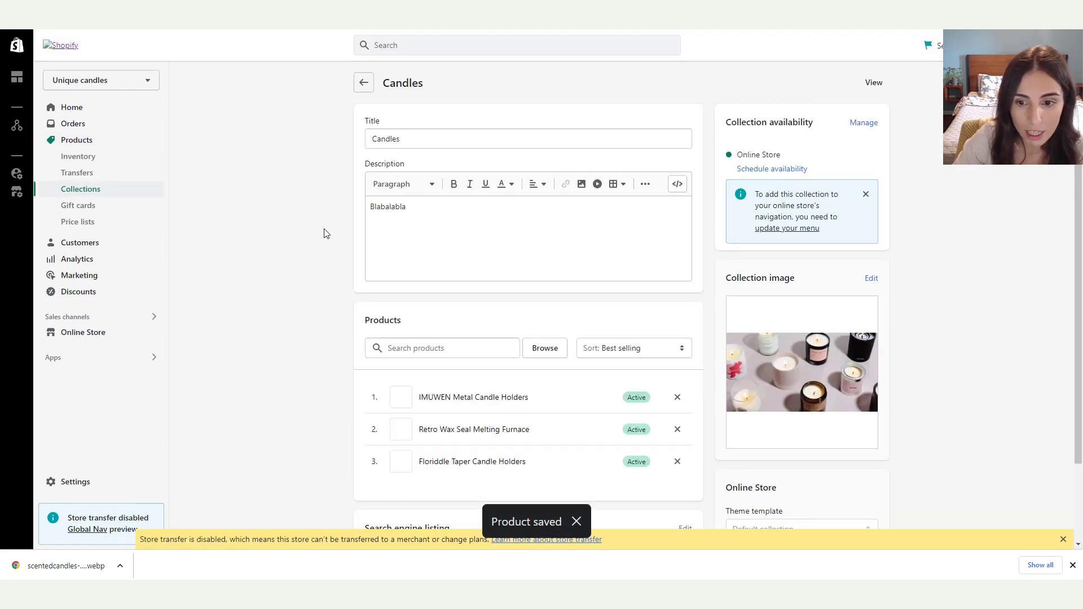
pyautogui.scroll(-1, 524, 333)
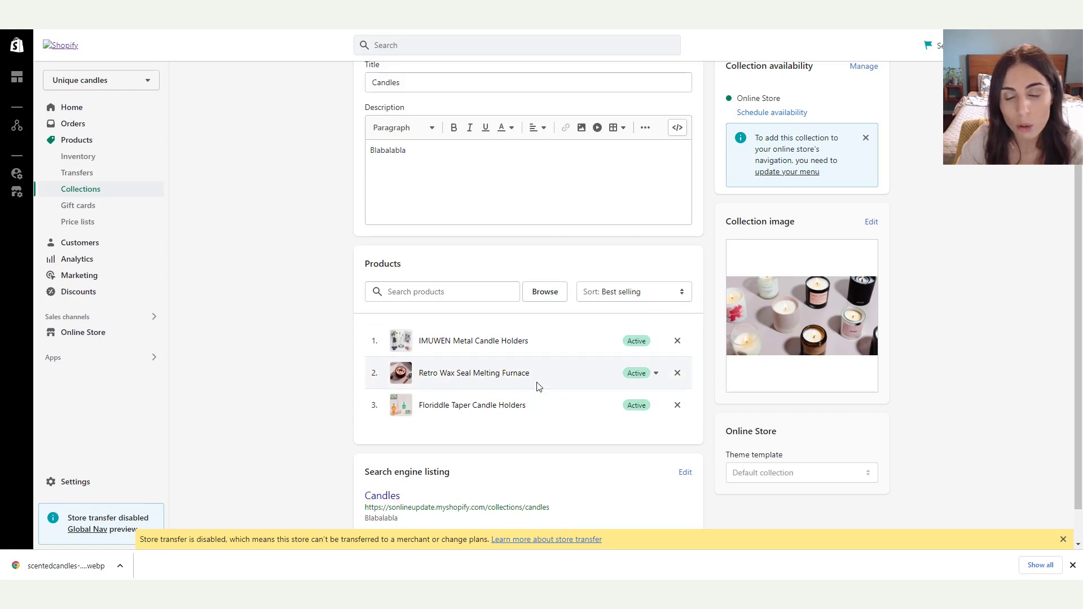
pyautogui.scroll(1, 561, 384)
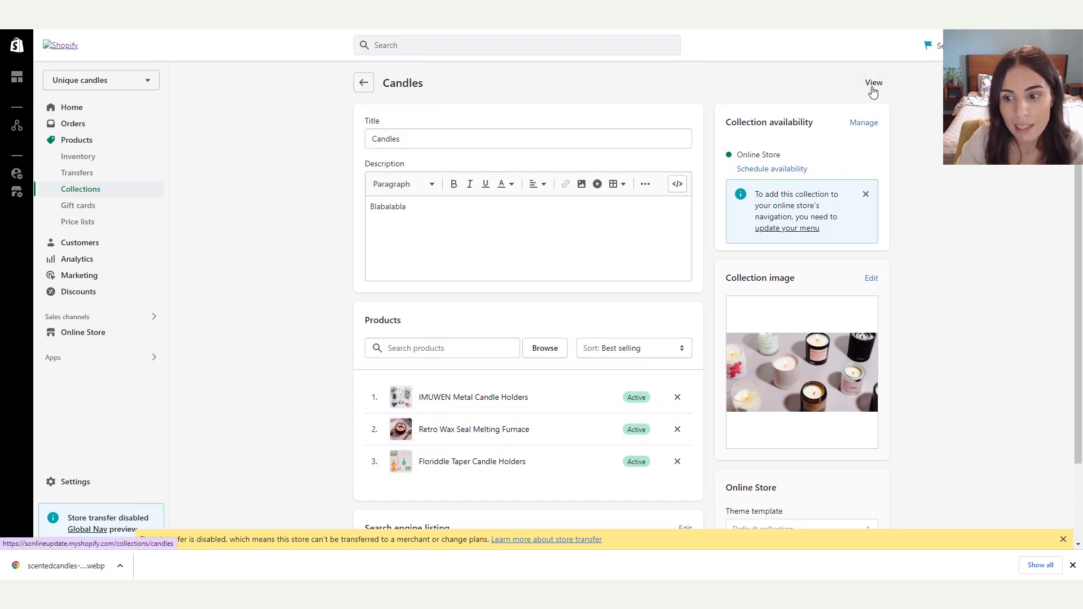
# - View the Candles collection page on the storefront, examine its sort options, and return to the collection's admin page
pyautogui.click(873, 83)
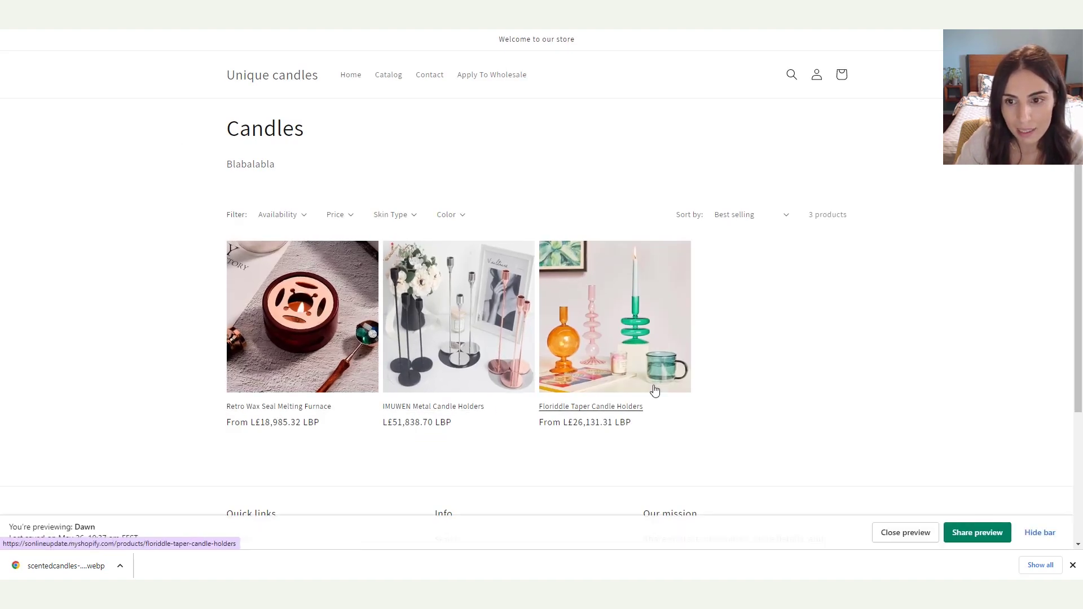
pyautogui.click(783, 220)
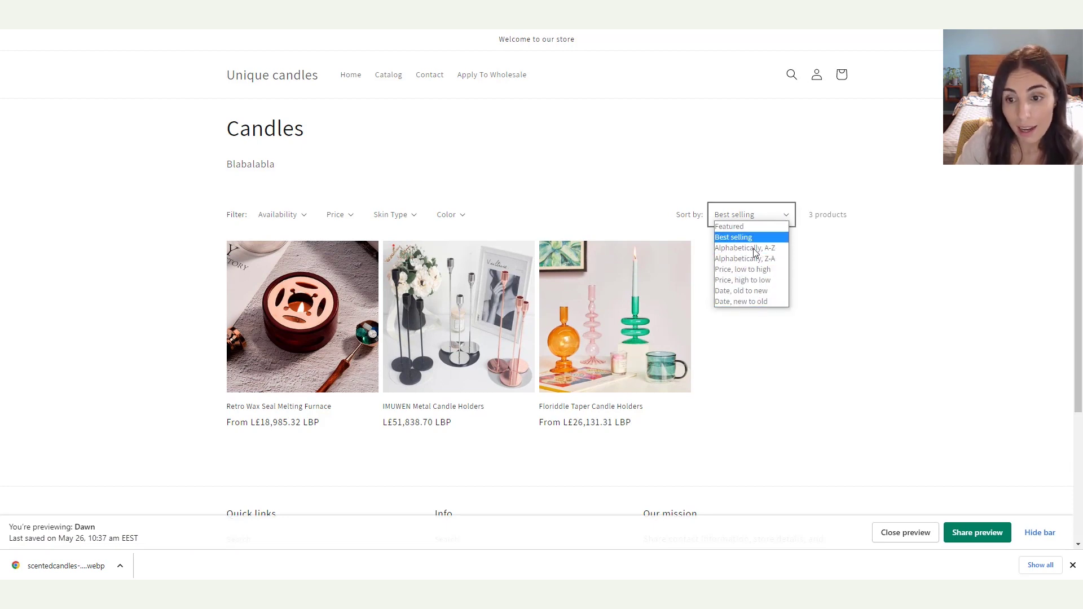
pyautogui.click(802, 361)
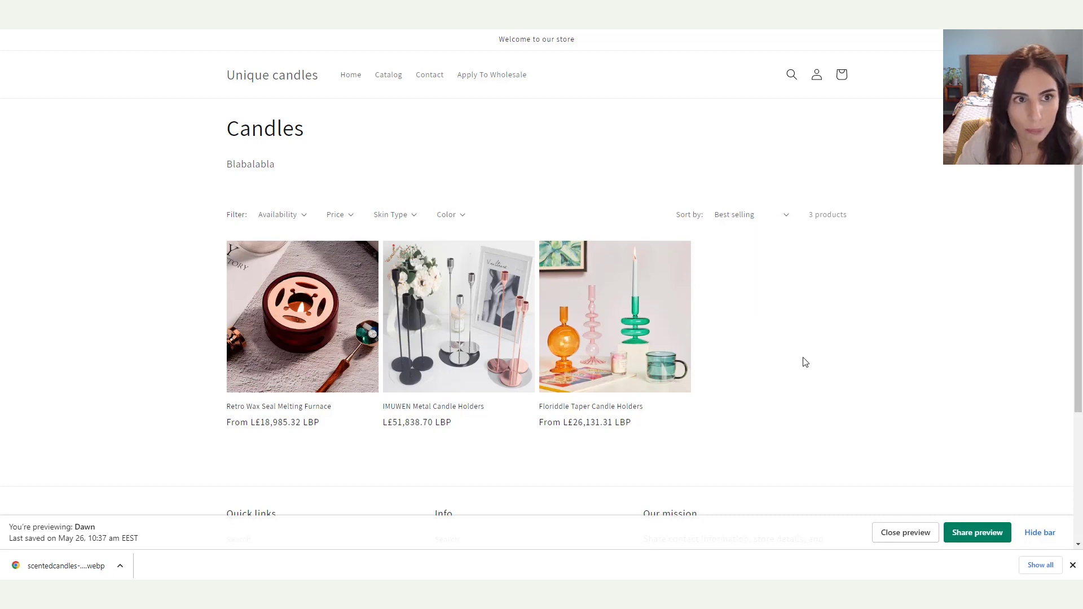
pyautogui.hotkey('ctrl', 'w')
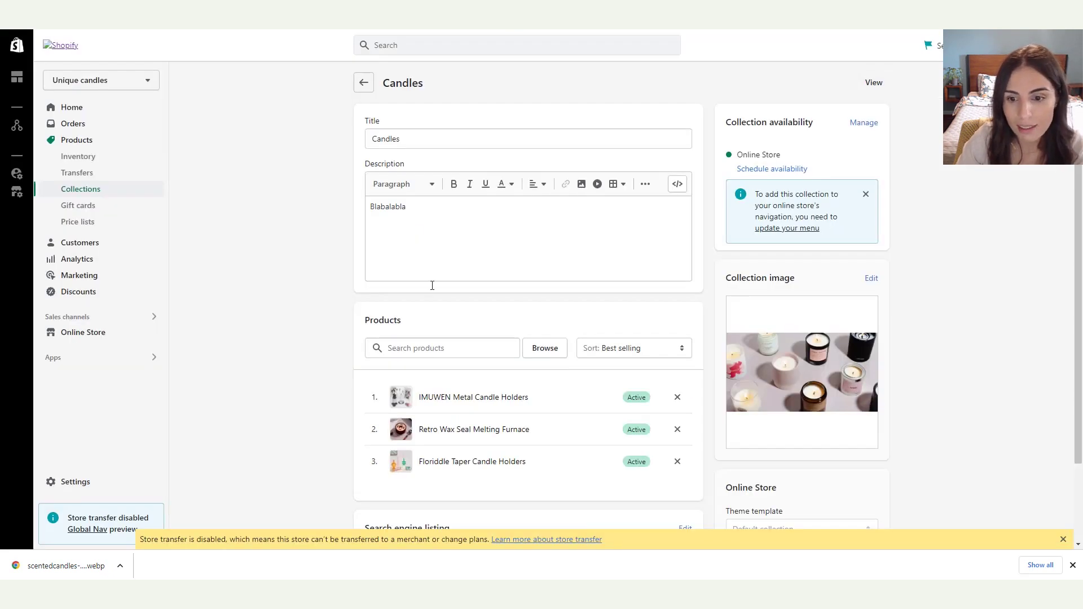
# - Sort the collection manually and order its products as Retro Wax Seal Melting Furnace, Floriddle Taper Candle Holders, IMUWEN Metal Candle Holders
pyautogui.click(668, 350)
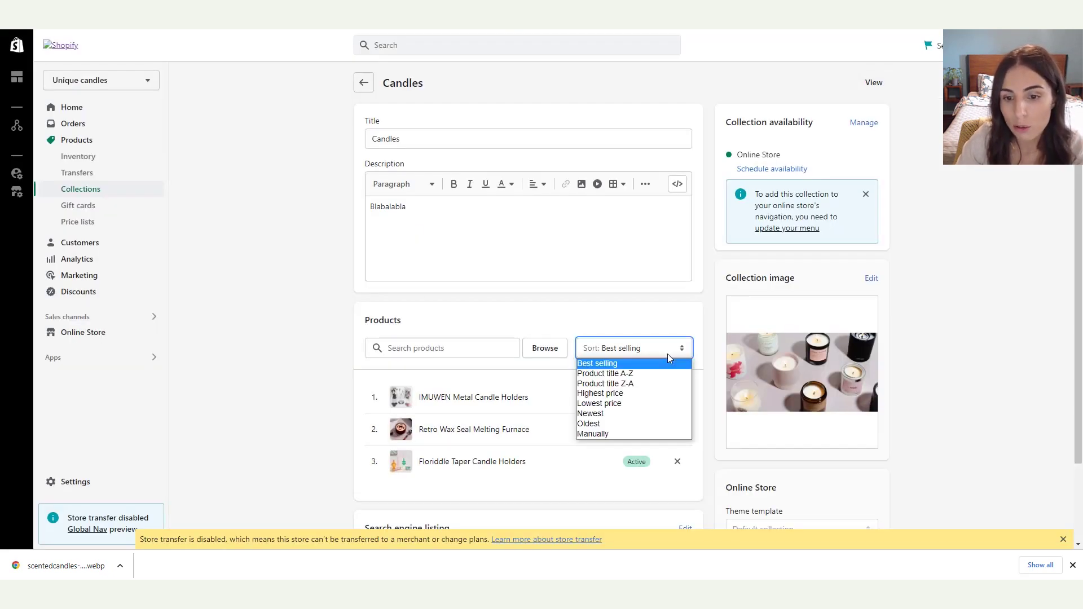
pyautogui.click(639, 434)
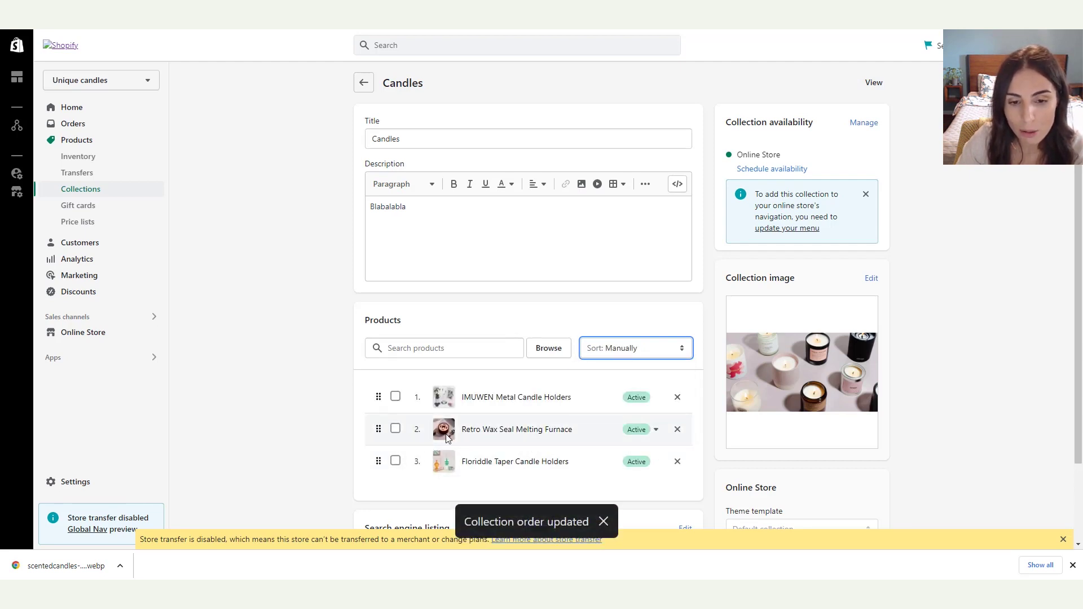
pyautogui.moveTo(377, 428); pyautogui.dragTo(377, 400)
pyautogui.moveTo(378, 462); pyautogui.dragTo(380, 429)
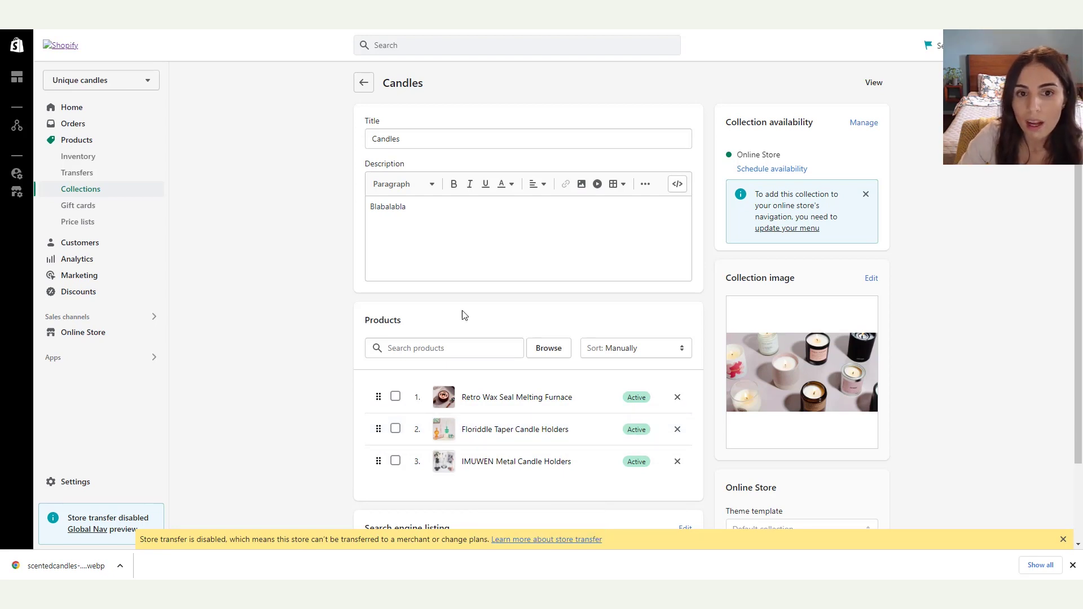
# - Reload the storefront's Candles page, compare its product order with the admin list, and review the sort options
pyautogui.scroll(-2, 667, 416)
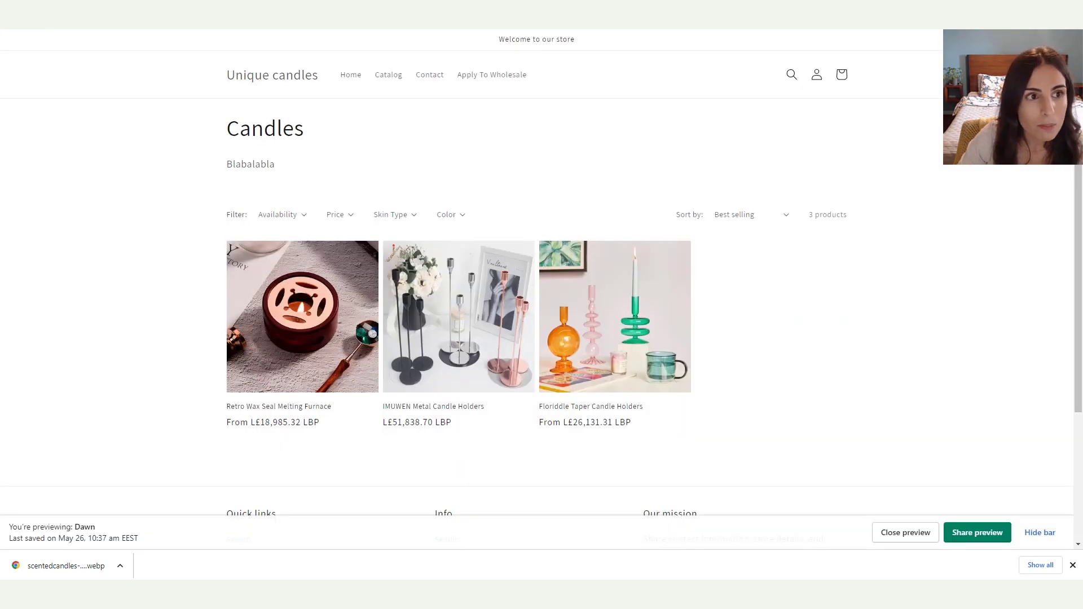
pyautogui.press('F5')
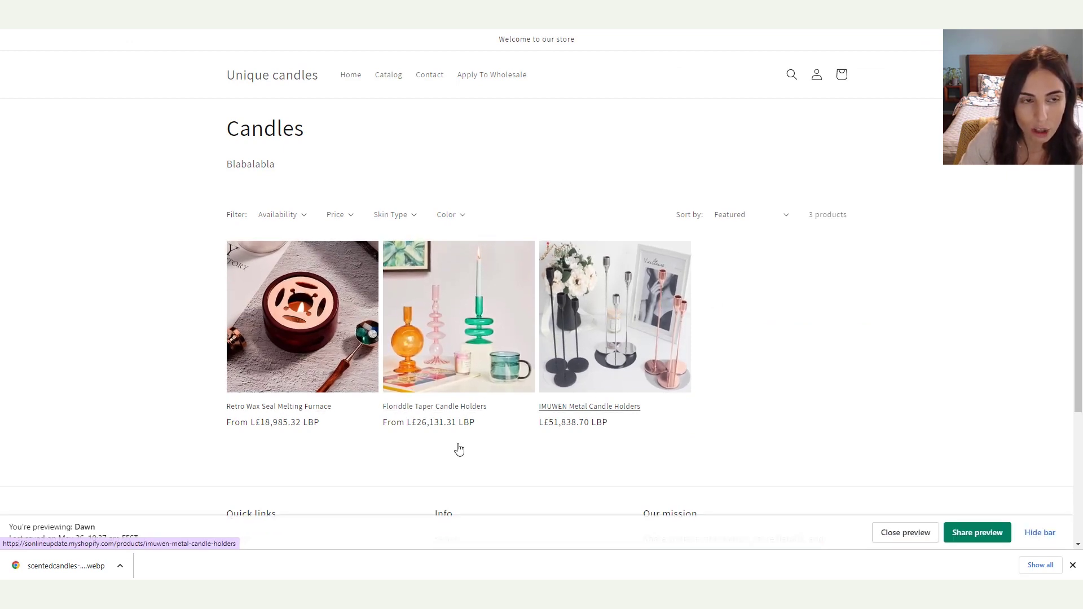
pyautogui.hotkey('ctrl', 'w')
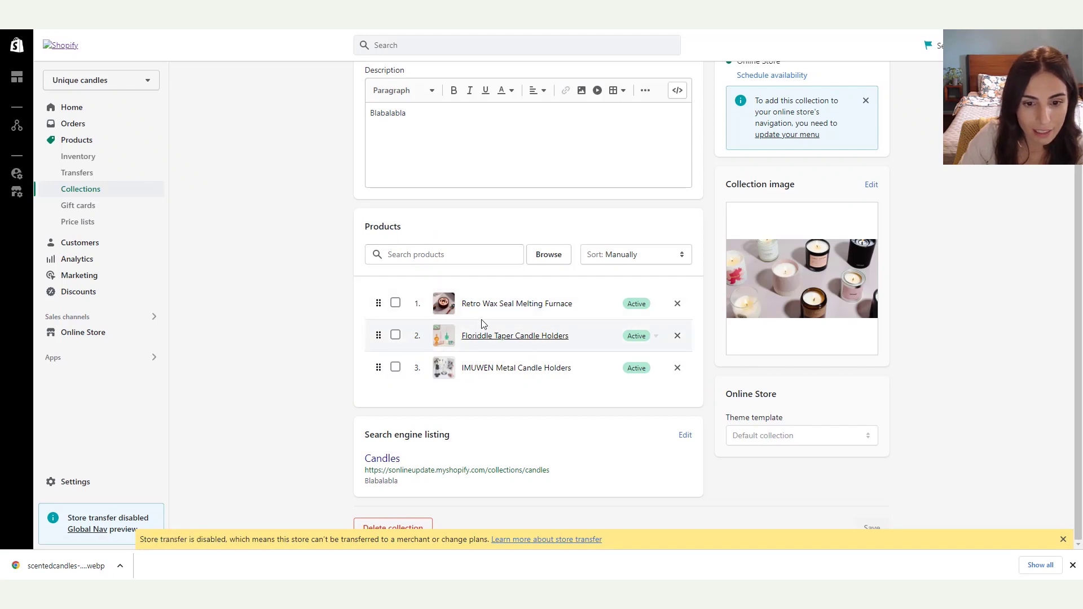
pyautogui.hotkey('ctrl', 'Tab')
pyautogui.click(736, 216)
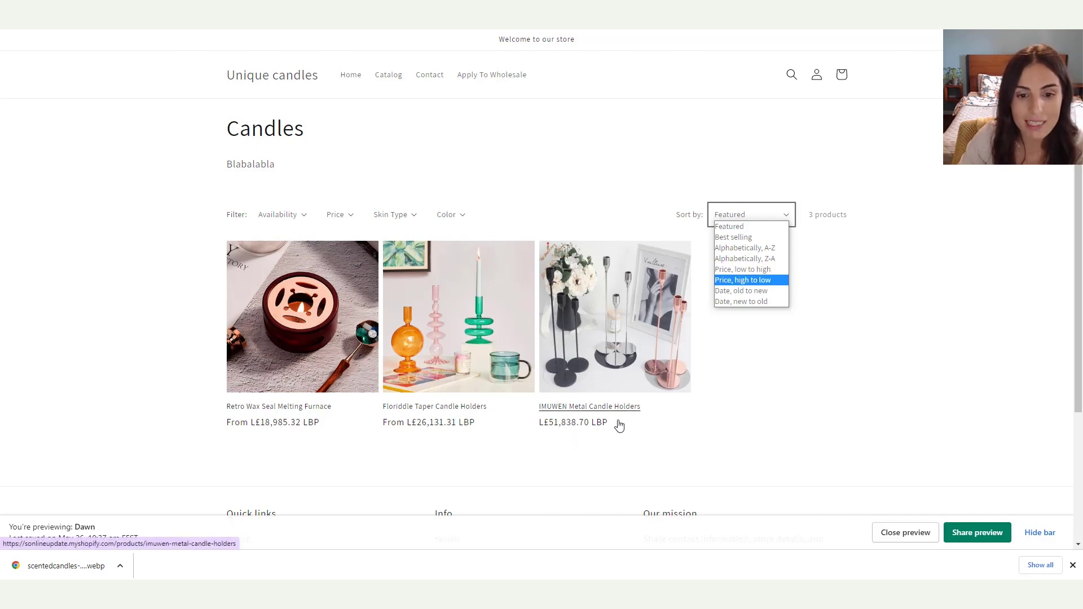
pyautogui.click(789, 394)
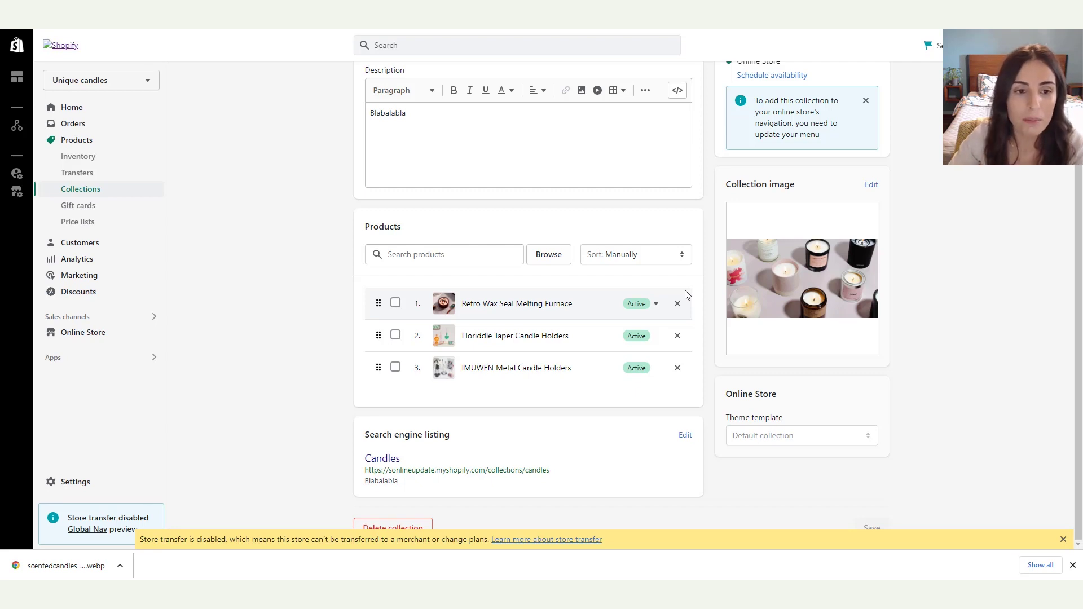
# - Open the Dawn theme for customizing and load its Default collection template
pyautogui.click(82, 332)
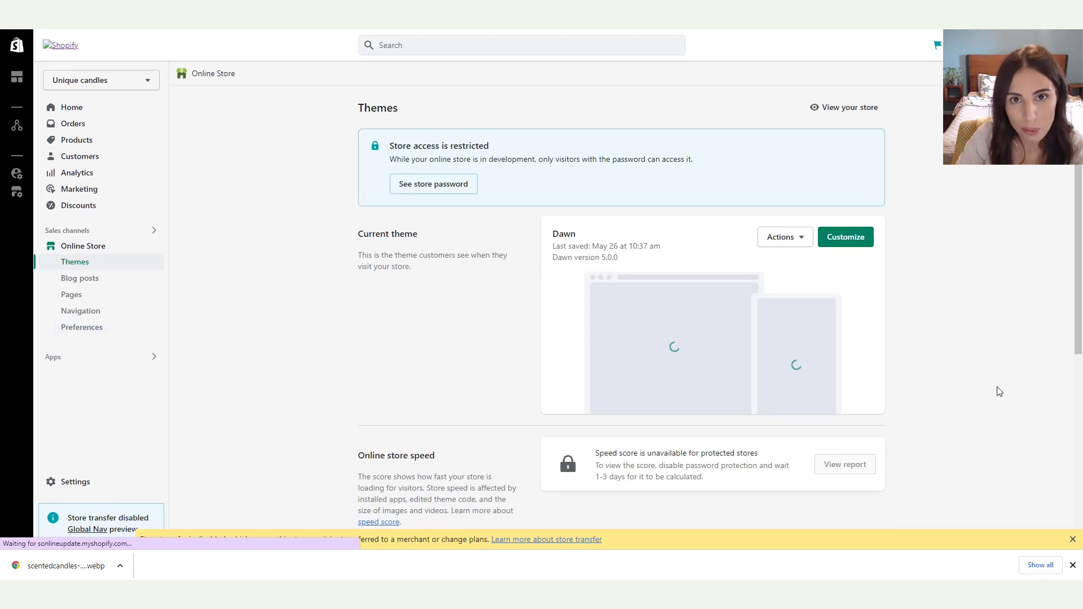
pyautogui.click(845, 237)
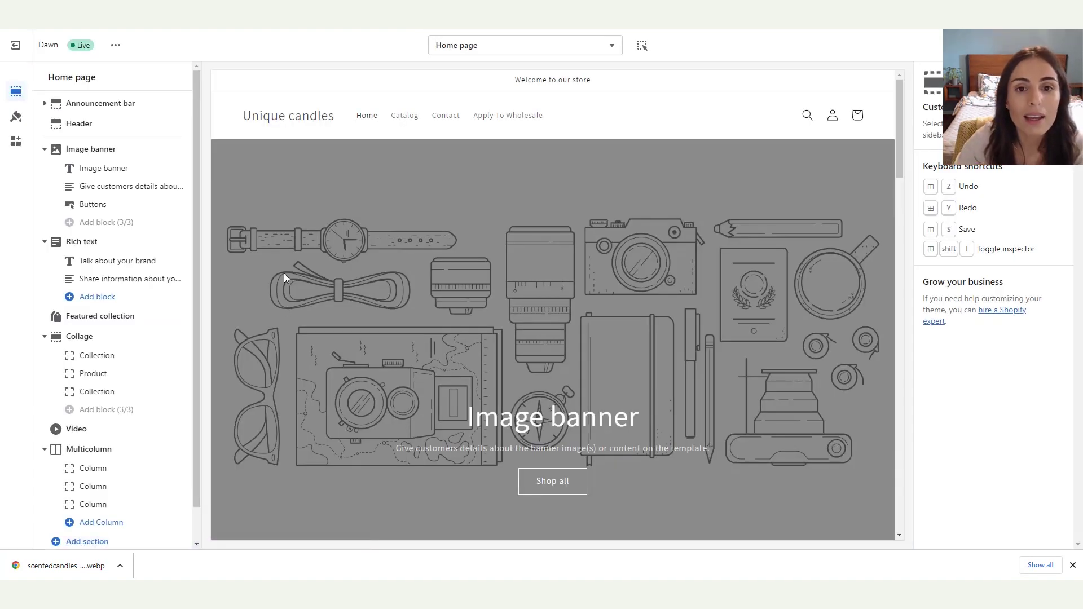
pyautogui.click(521, 46)
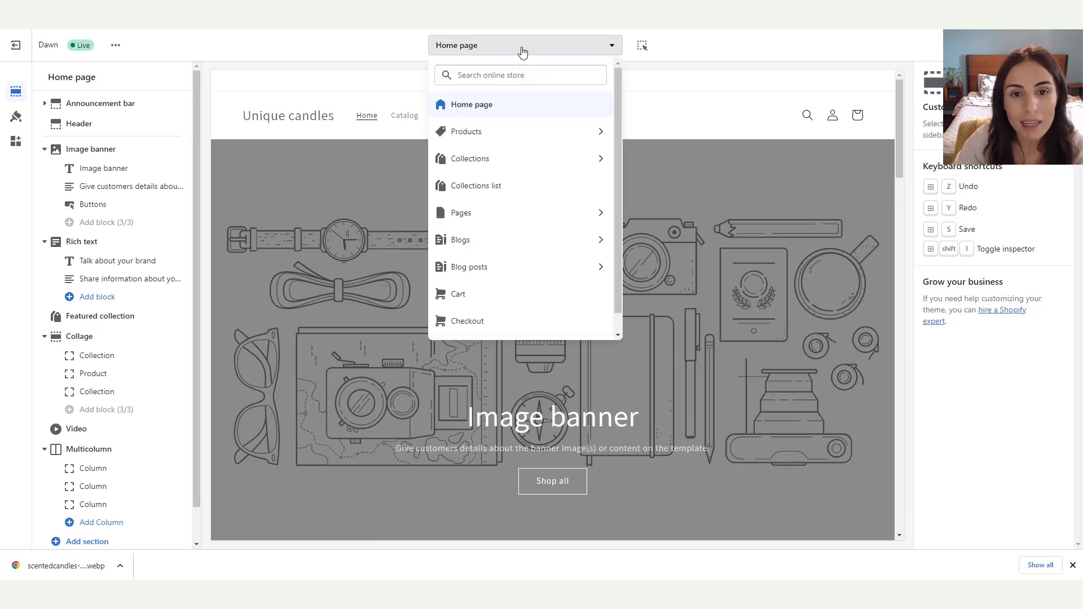
pyautogui.click(582, 159)
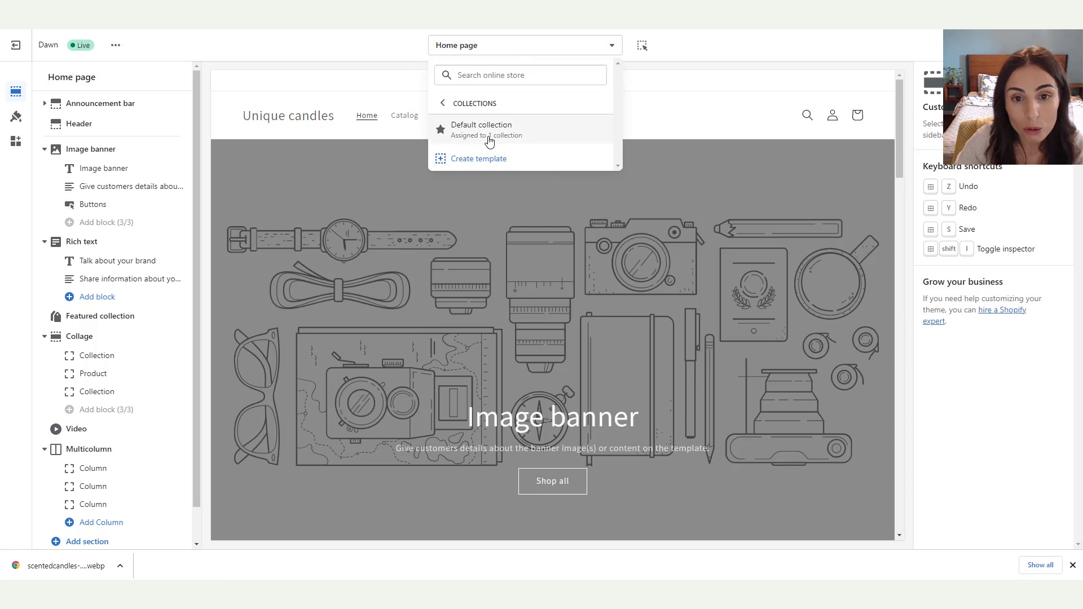
pyautogui.click(489, 142)
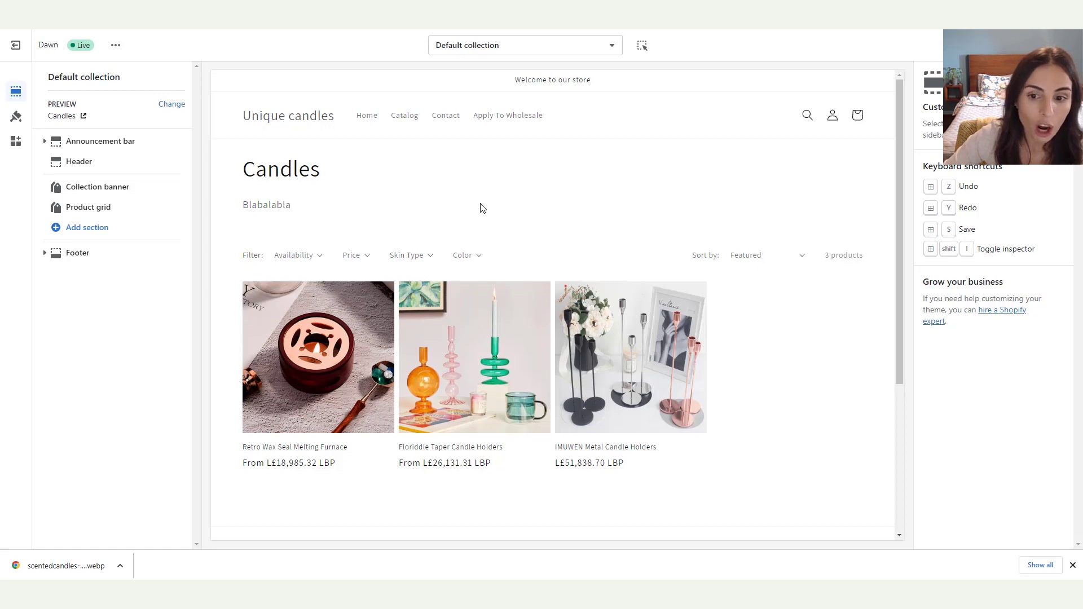
# - Show the collection image in the collection banner, try the Accent 2 and Background 1 color schemes, and choose Background 2
pyautogui.click(126, 191)
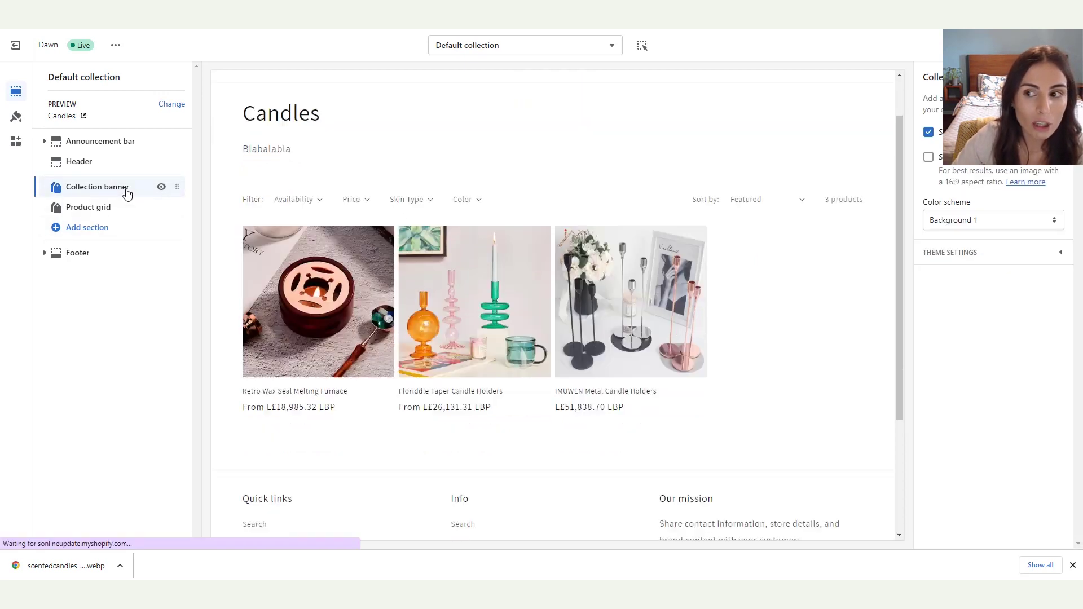
pyautogui.click(928, 157)
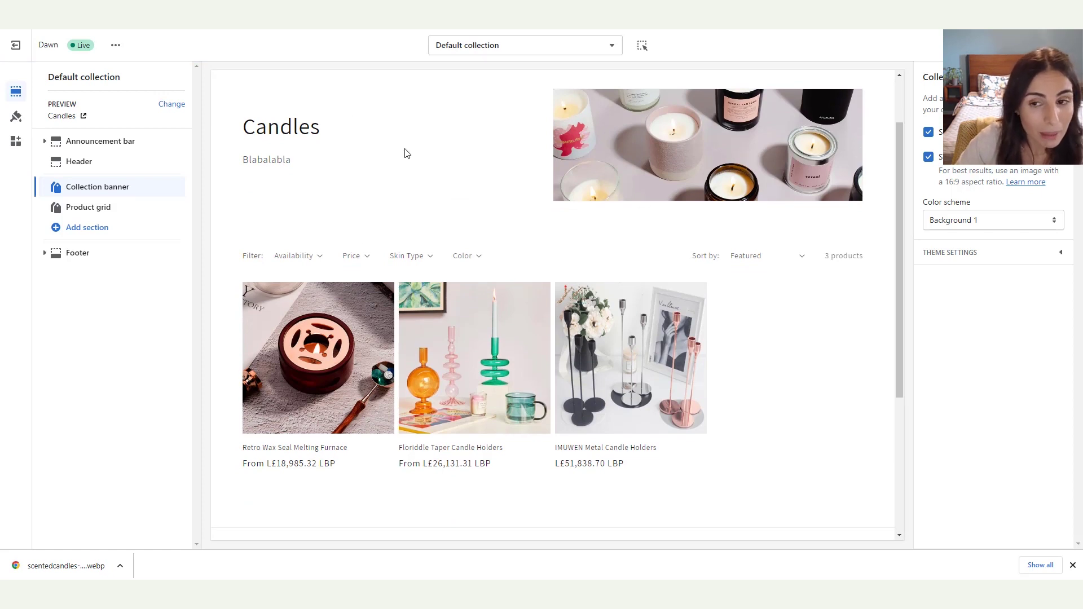
pyautogui.click(967, 220)
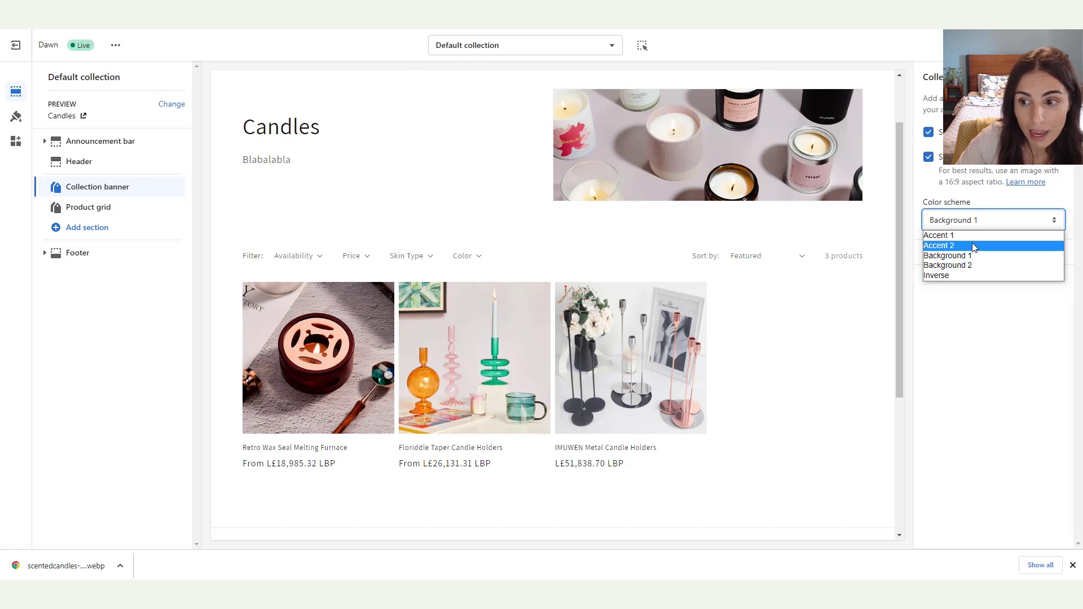
pyautogui.click(953, 246)
pyautogui.click(962, 221)
pyautogui.click(961, 257)
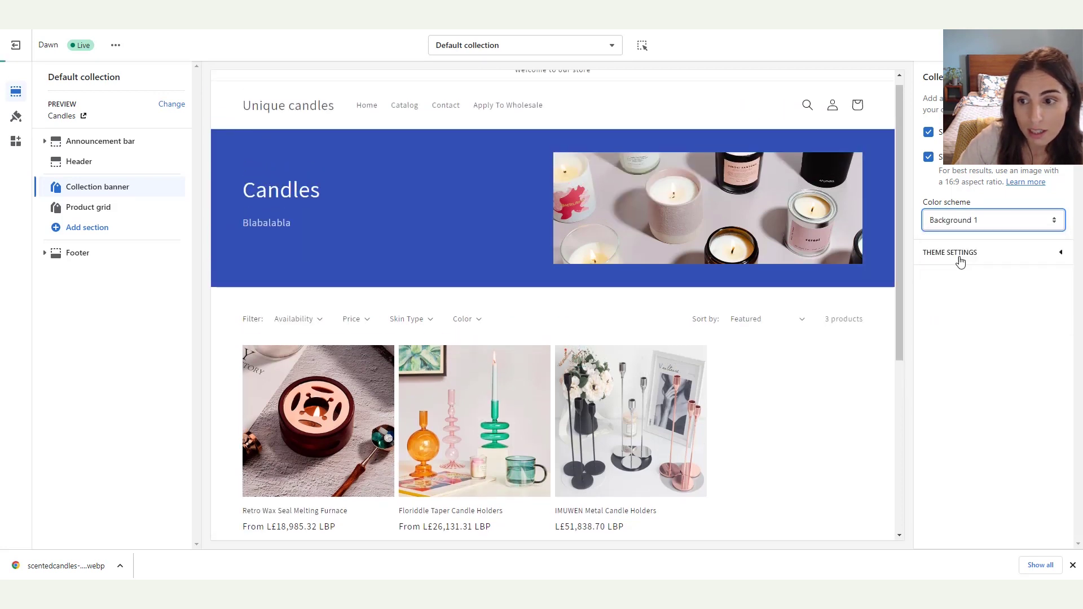
pyautogui.click(959, 221)
pyautogui.click(962, 266)
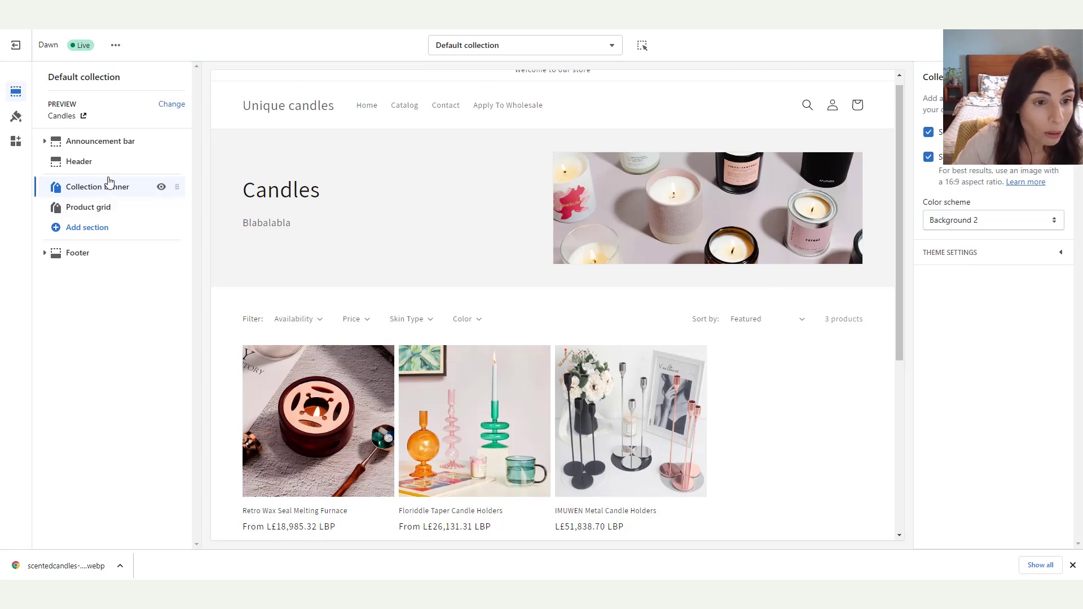
# - Hide the collection banner section and show it again
pyautogui.click(160, 188)
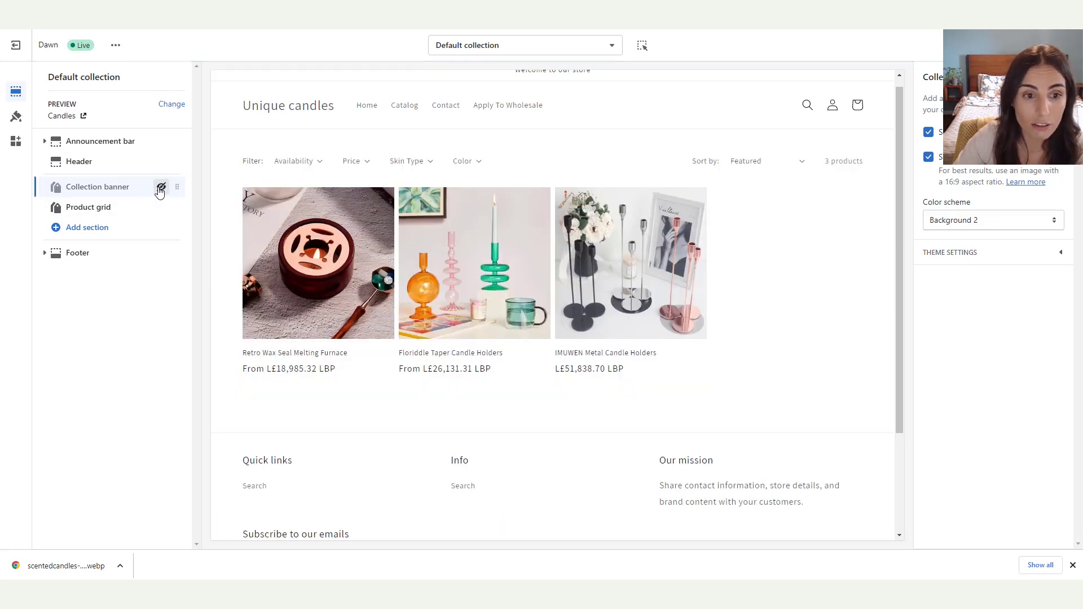
pyautogui.click(161, 188)
# - Set the product grid section to show each product's second image on hover
pyautogui.click(118, 210)
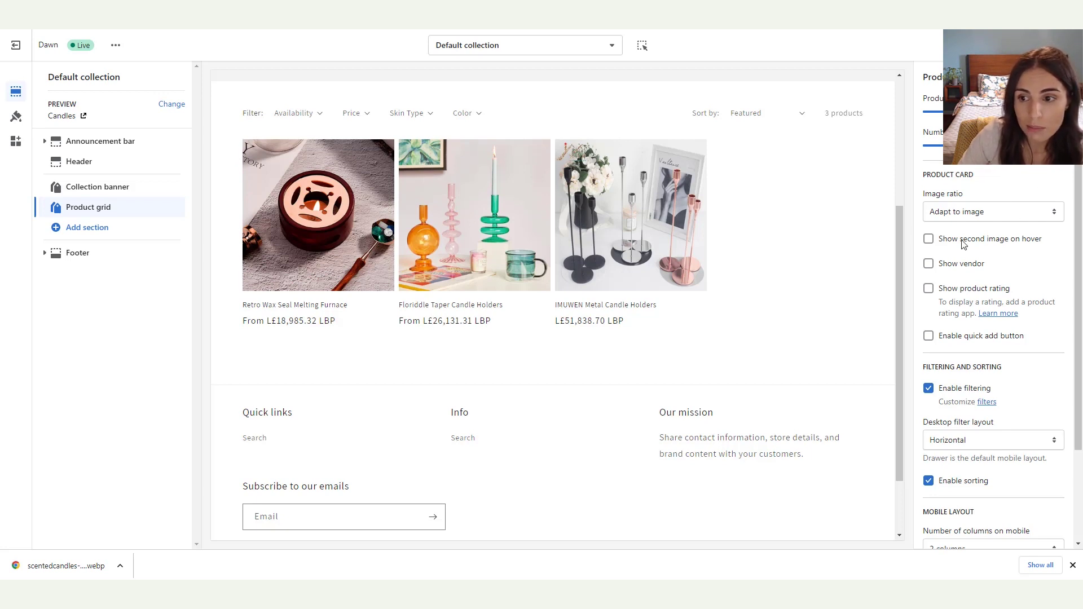
pyautogui.click(928, 239)
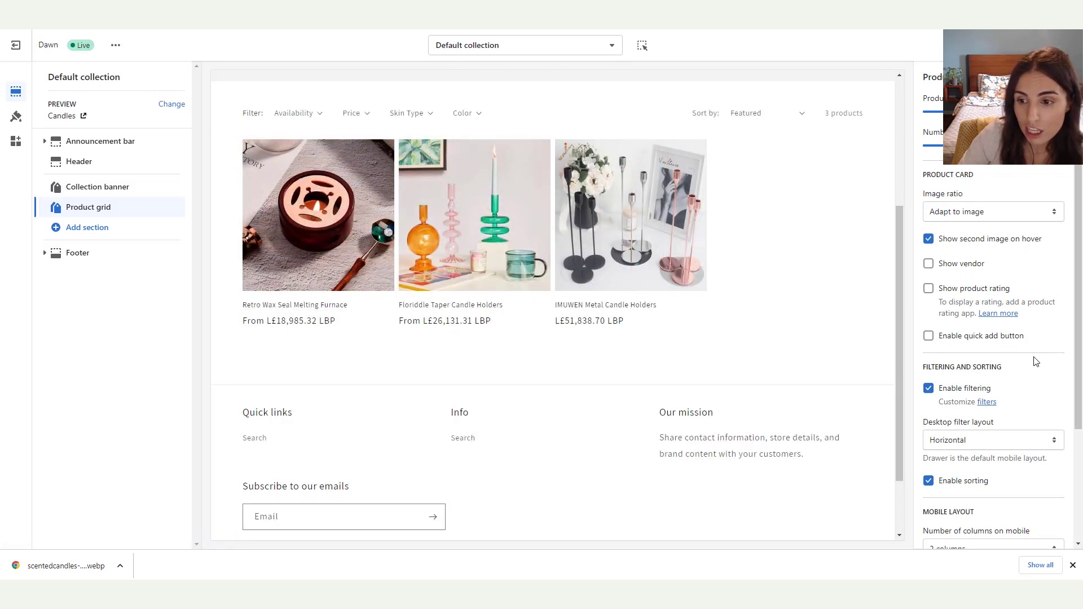
# - Enable the quick add button in the product grid, set the desktop filter layout to Vertical, and save the template
pyautogui.click(950, 339)
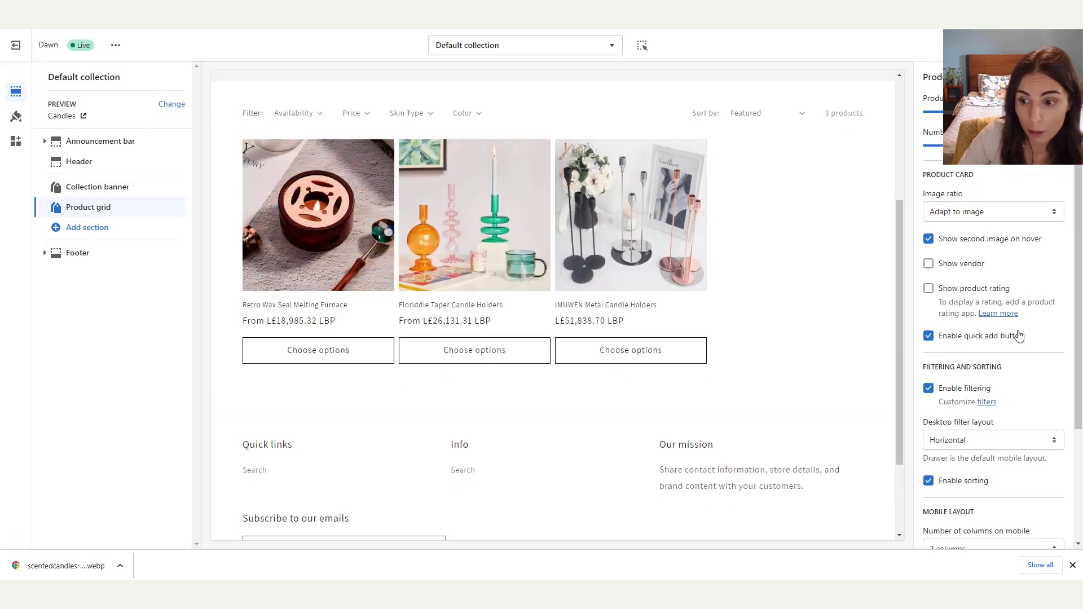
pyautogui.scroll(-2, 1018, 382)
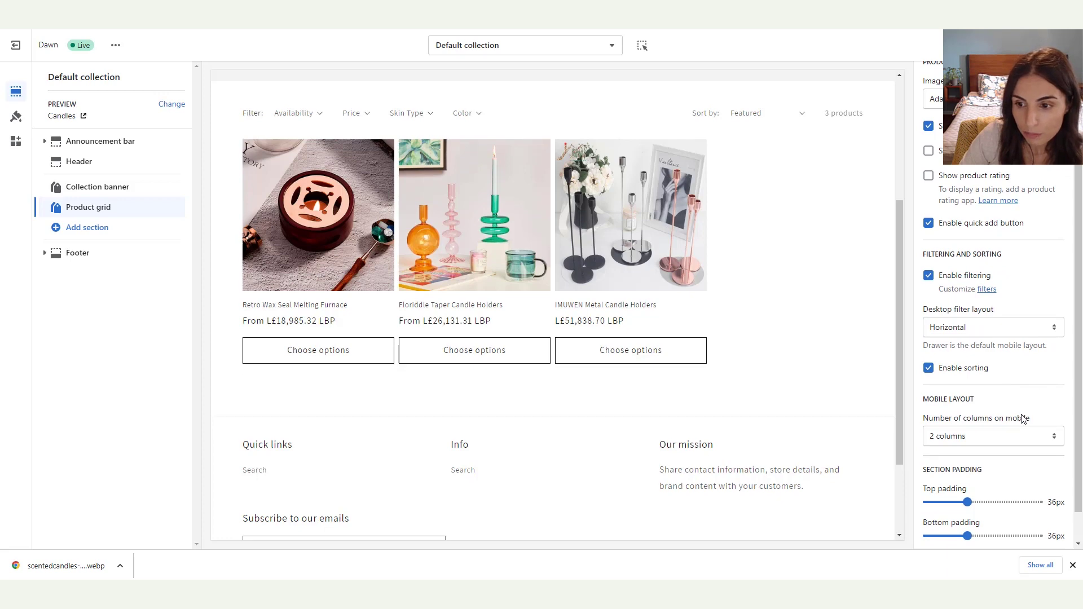
pyautogui.click(1031, 328)
pyautogui.click(979, 356)
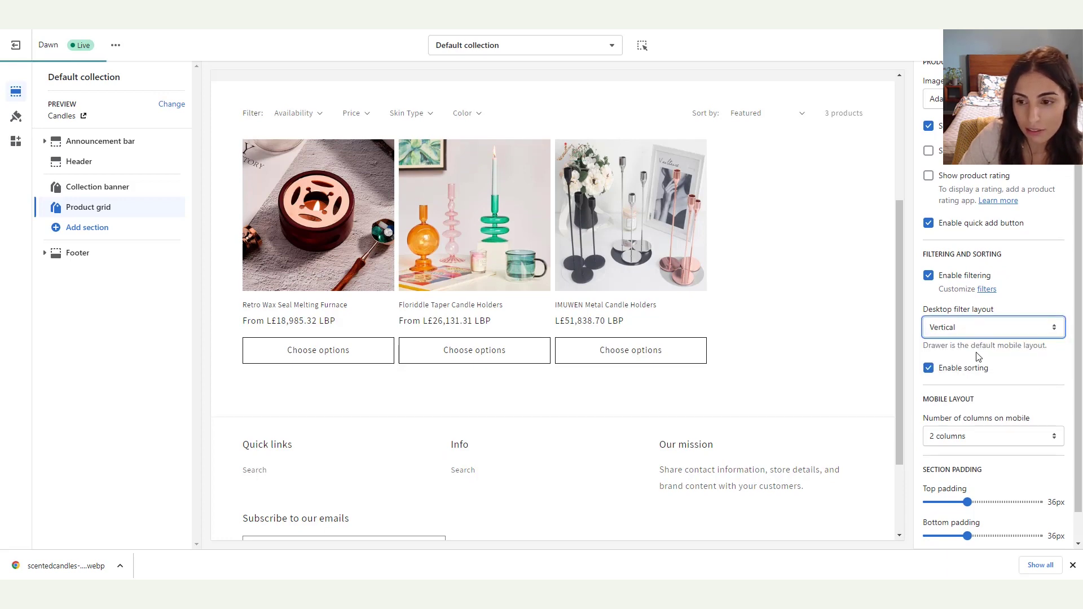
pyautogui.scroll(-1, 1031, 454)
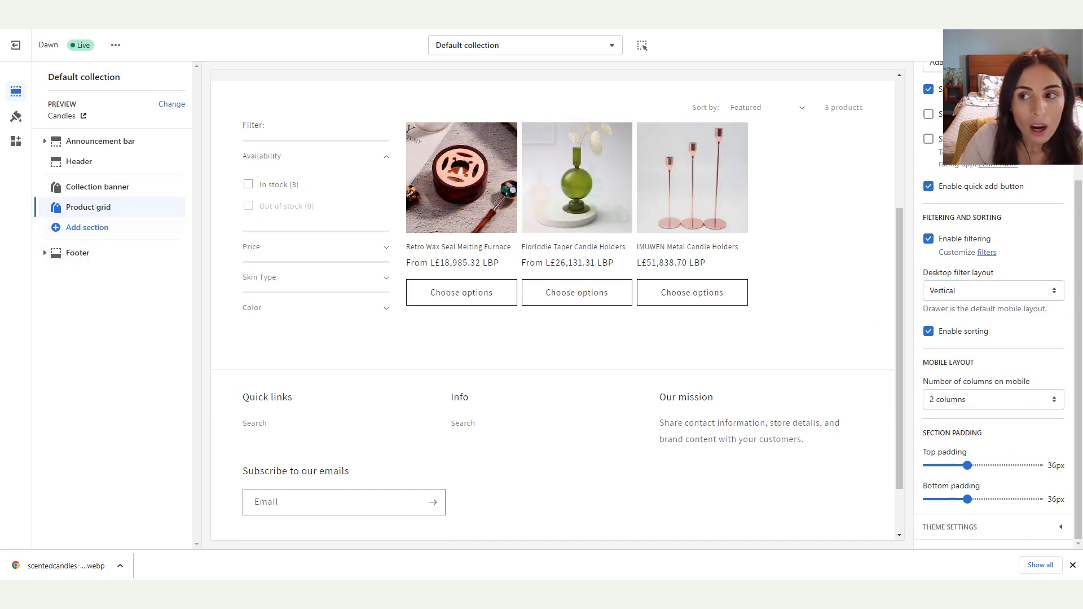
pyautogui.hotkey('ctrl', 's')
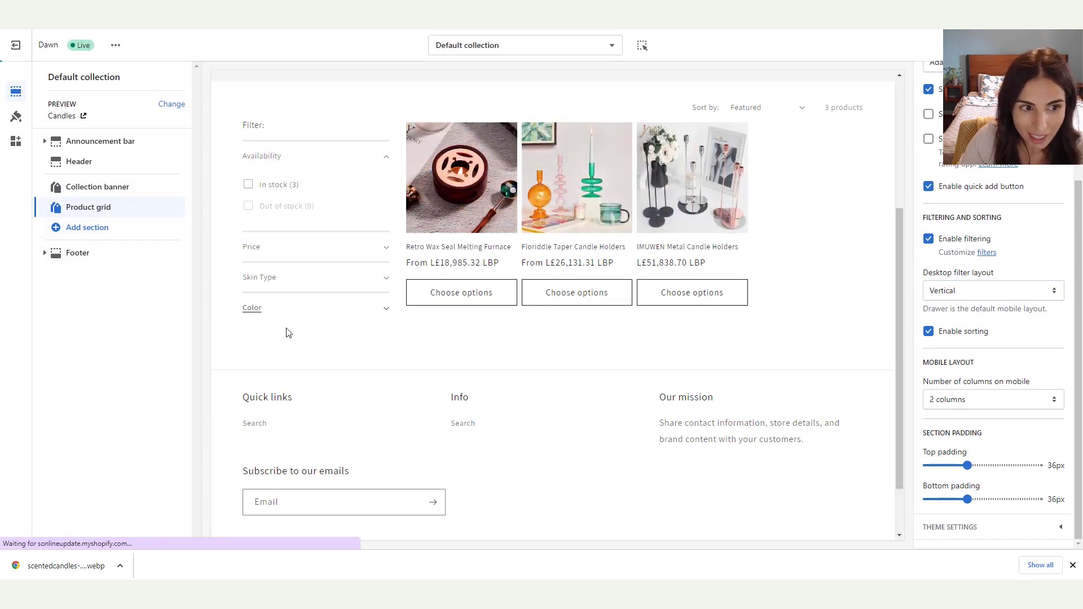
# - Add a Slideshow section below the product grid of the collection template
pyautogui.click(94, 230)
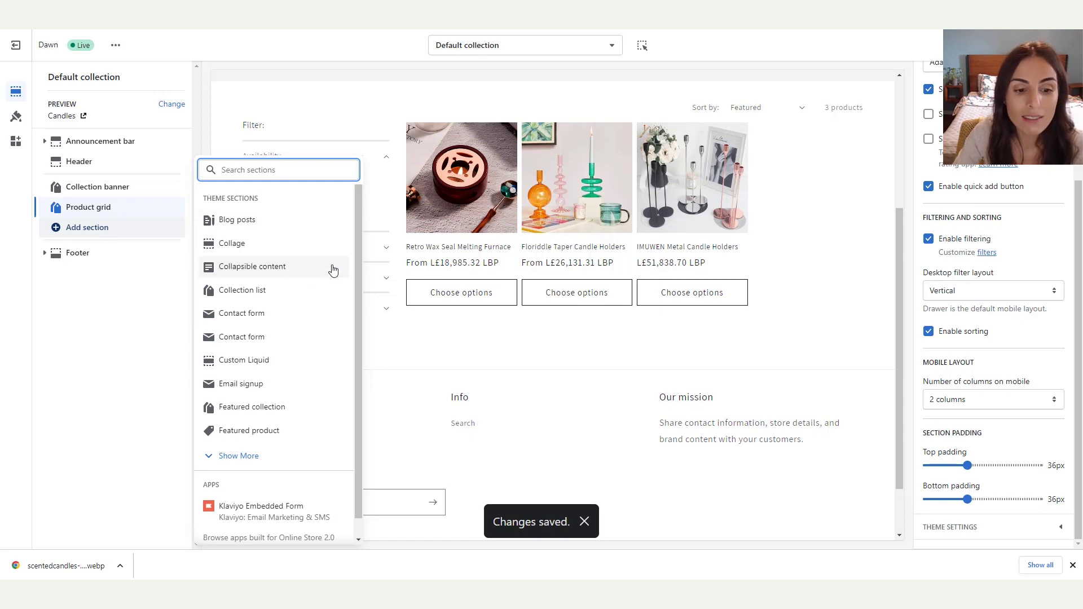
pyautogui.click(246, 456)
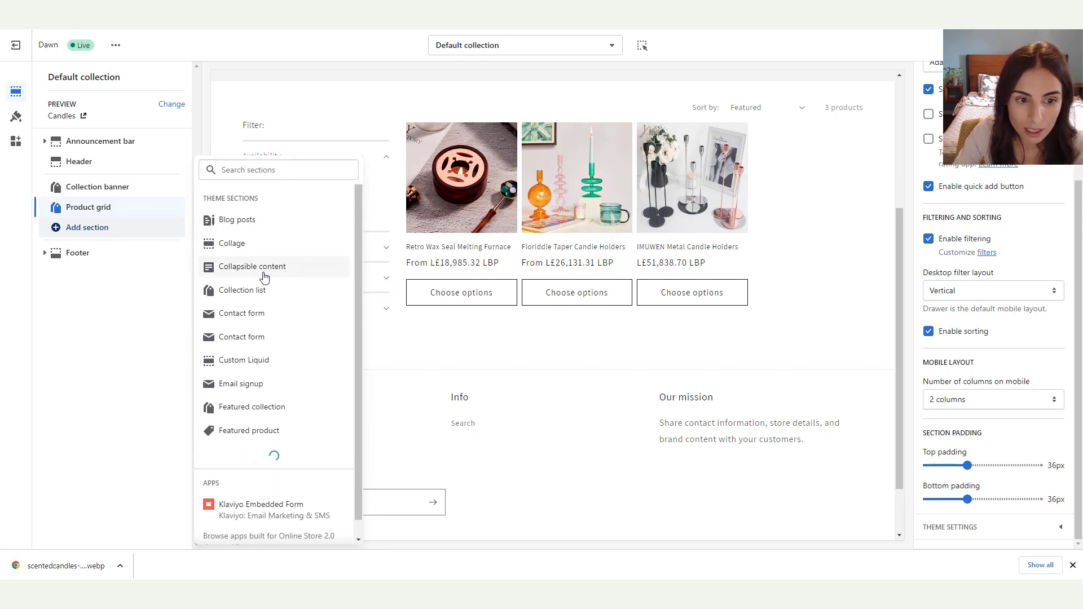
pyautogui.scroll(-1, 308, 427)
pyautogui.scroll(-3, 309, 428)
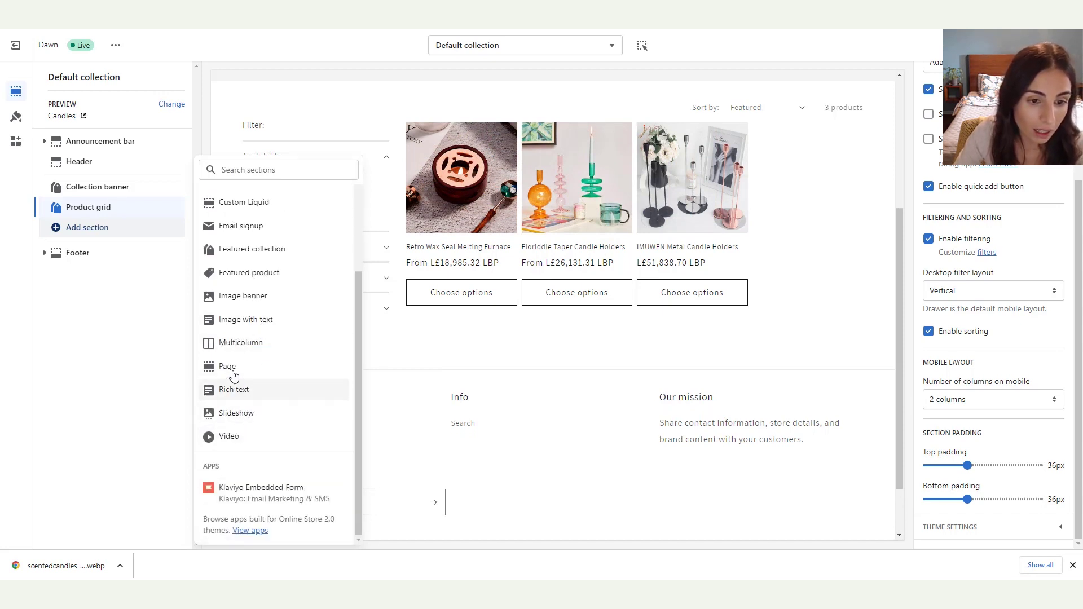
pyautogui.click(272, 421)
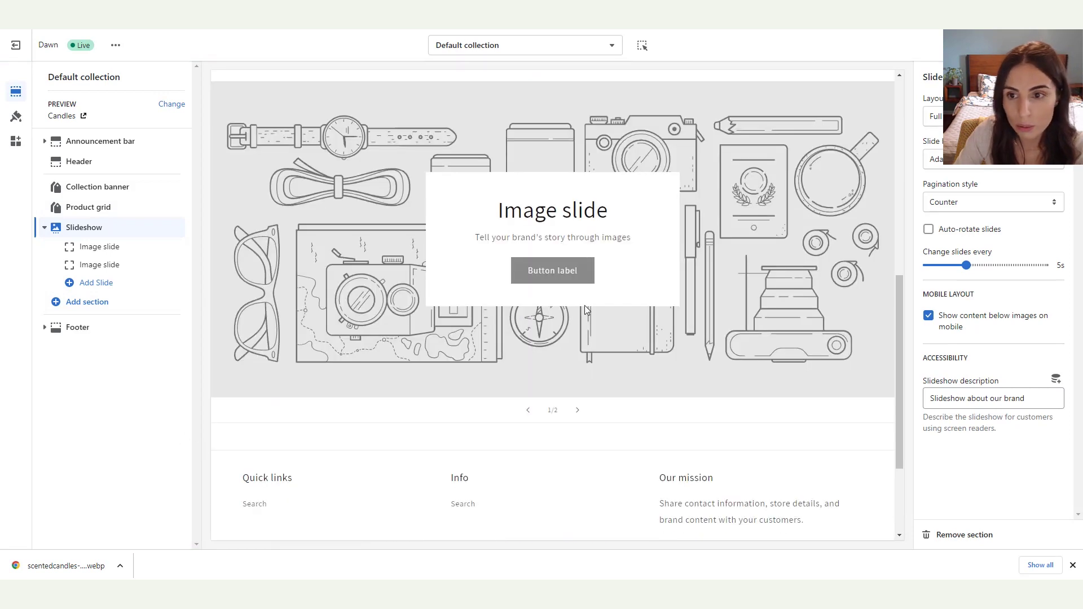
# - Set the slideshow's first image slide to the photo of the wire basket with books and a white candle
pyautogui.click(108, 247)
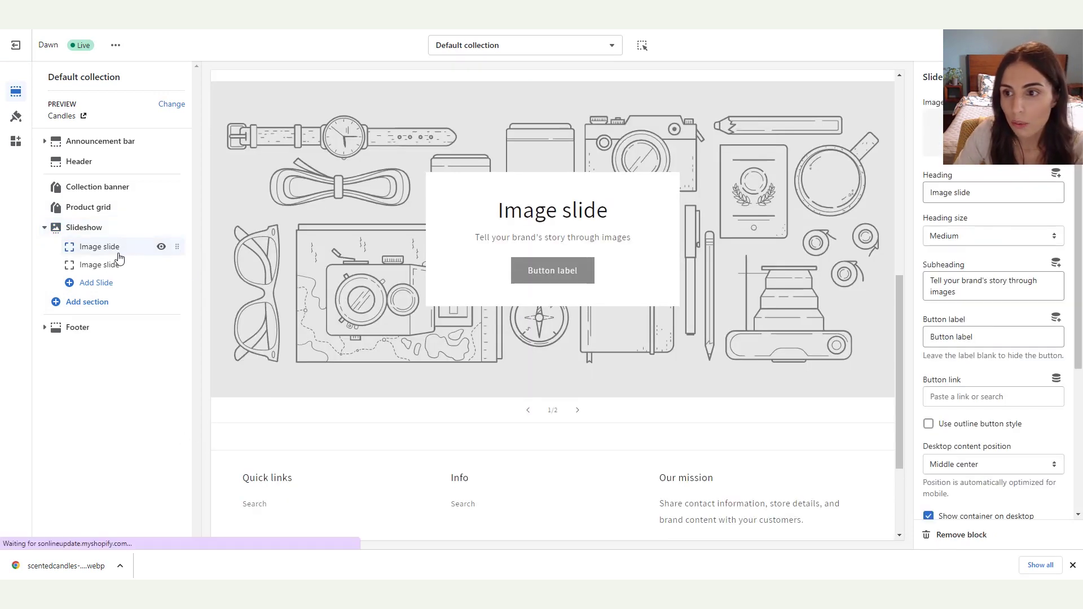
pyautogui.click(135, 264)
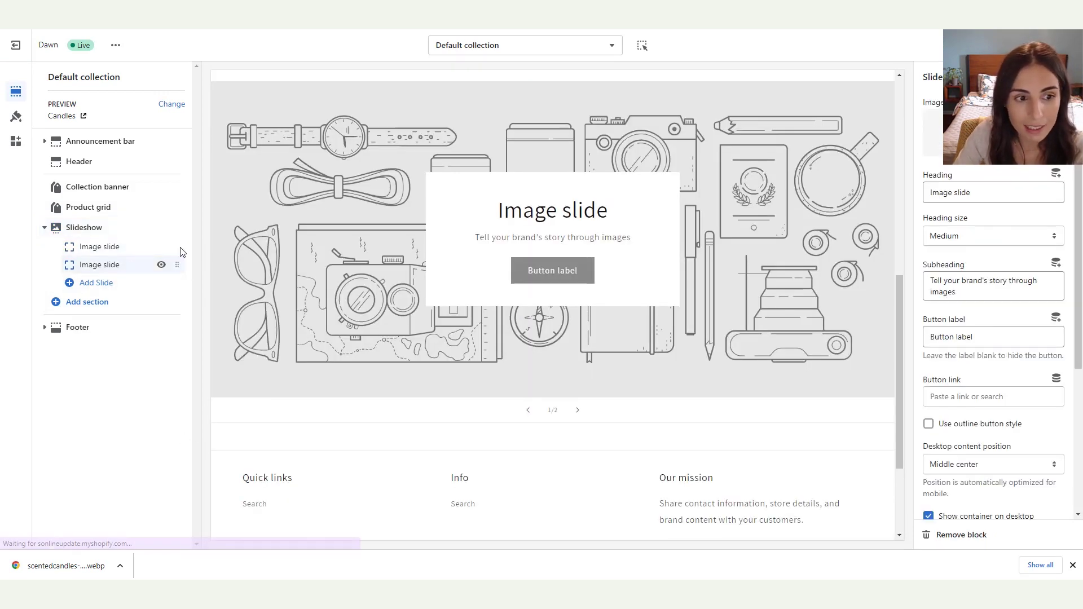
pyautogui.click(96, 246)
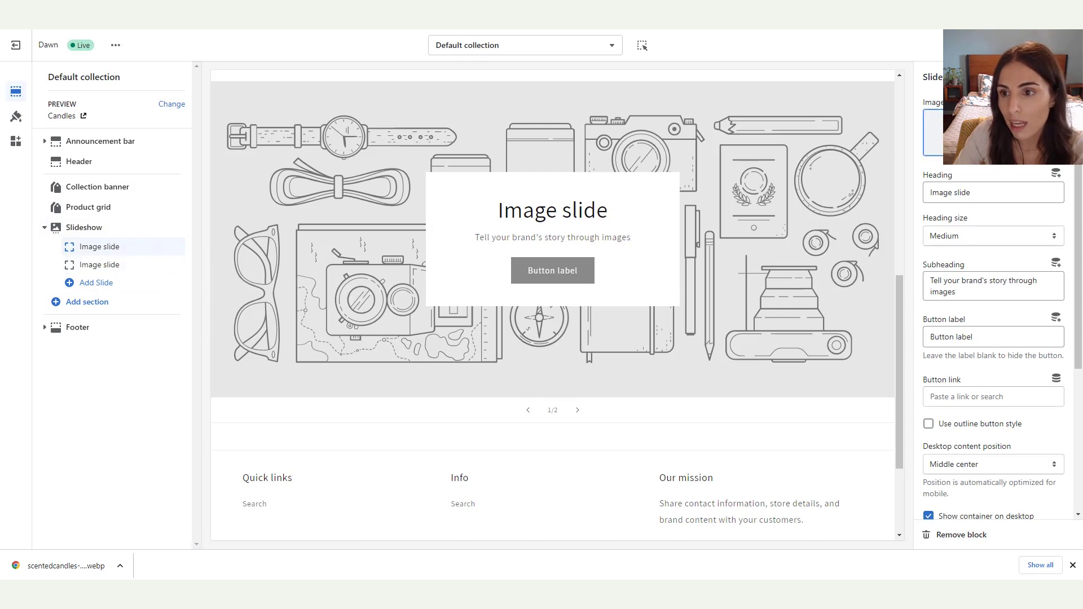
pyautogui.click(993, 135)
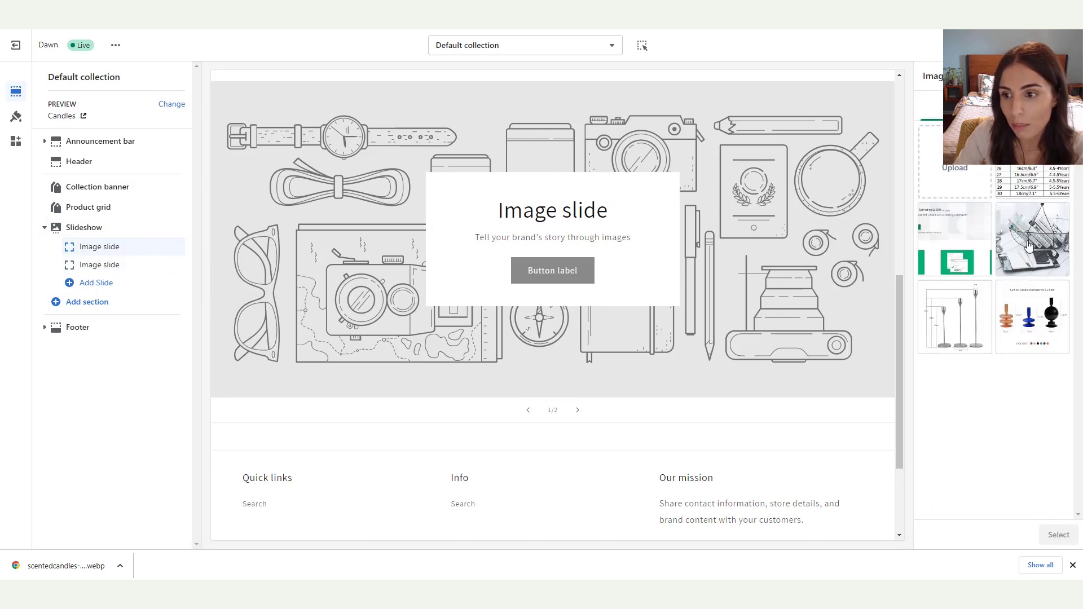
pyautogui.click(1031, 246)
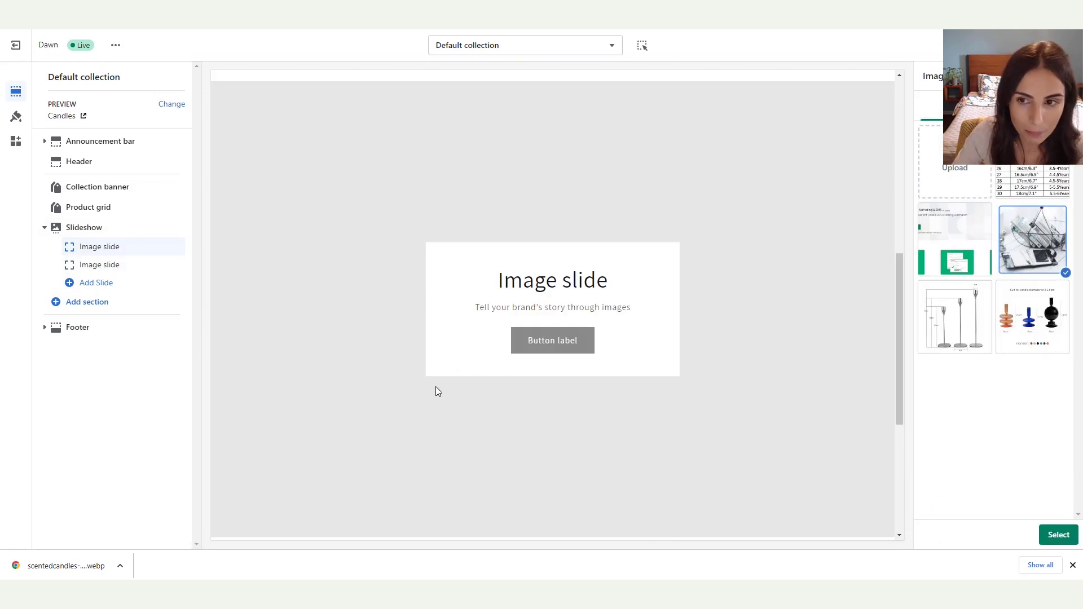
pyautogui.click(1058, 535)
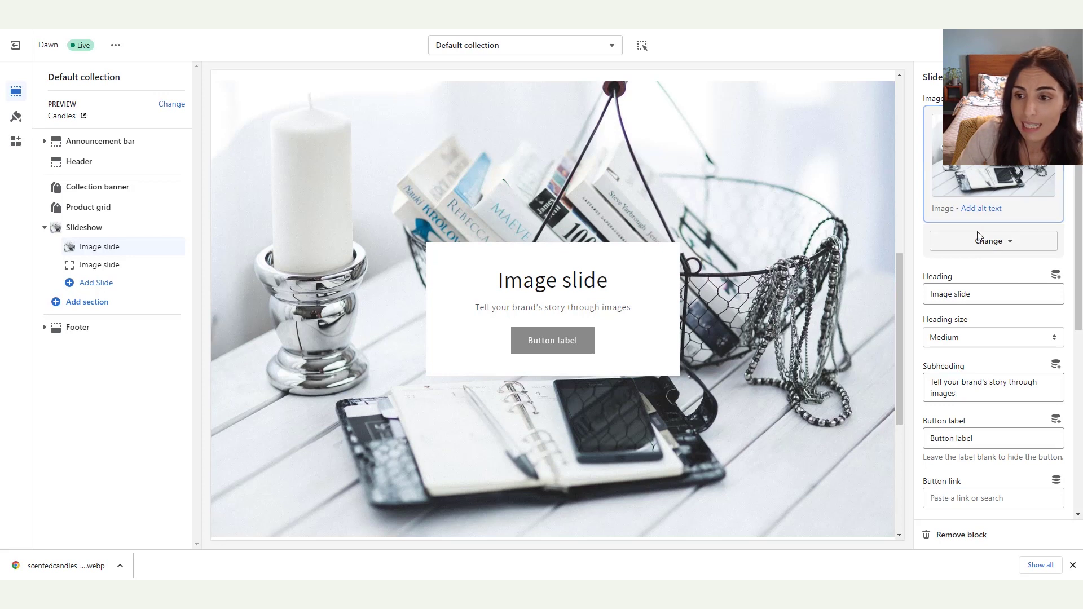
# - Check the dynamic source option for the slide's image and open the Collections metafield definitions in the store settings
pyautogui.click(979, 239)
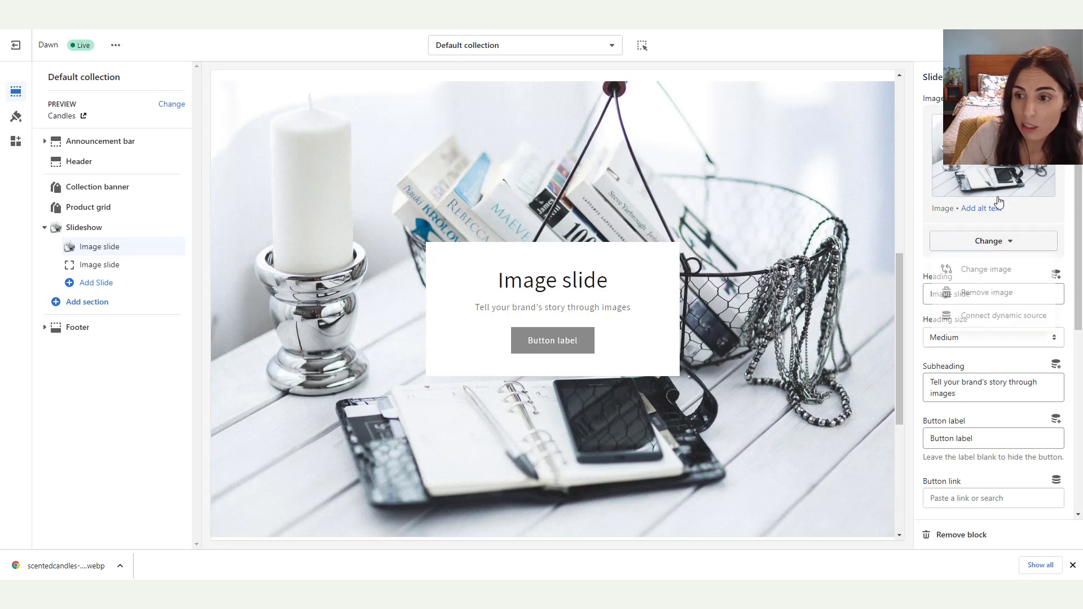
pyautogui.click(986, 317)
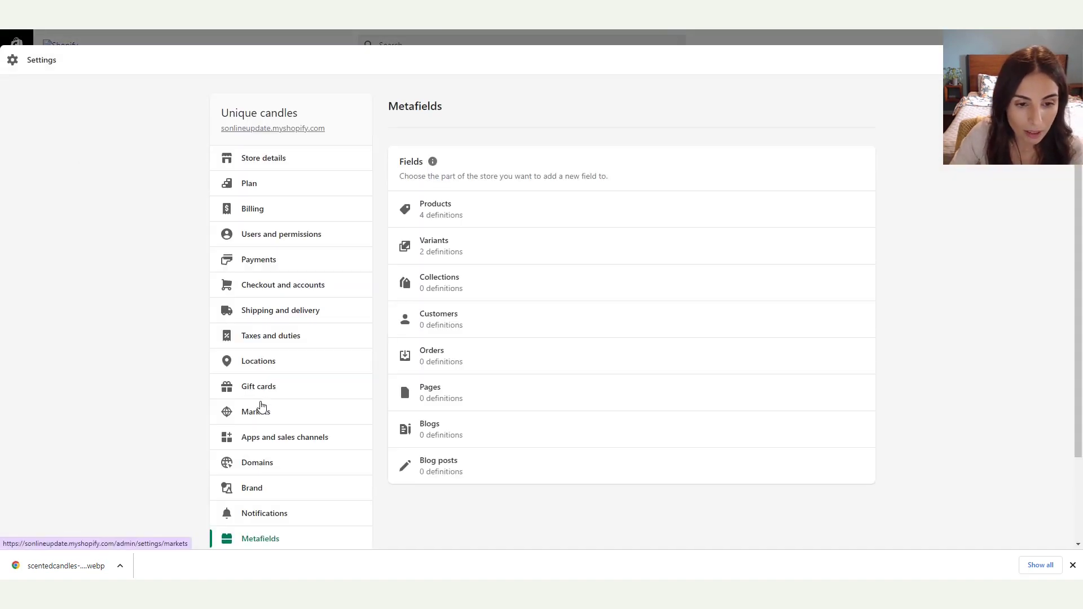
pyautogui.scroll(-2, 266, 358)
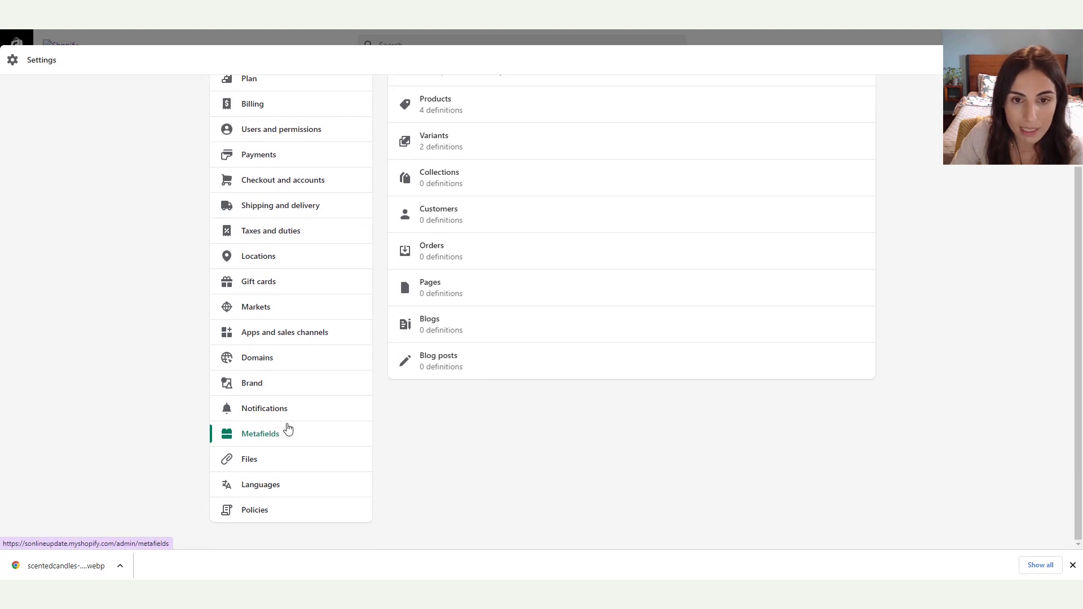
pyautogui.click(477, 178)
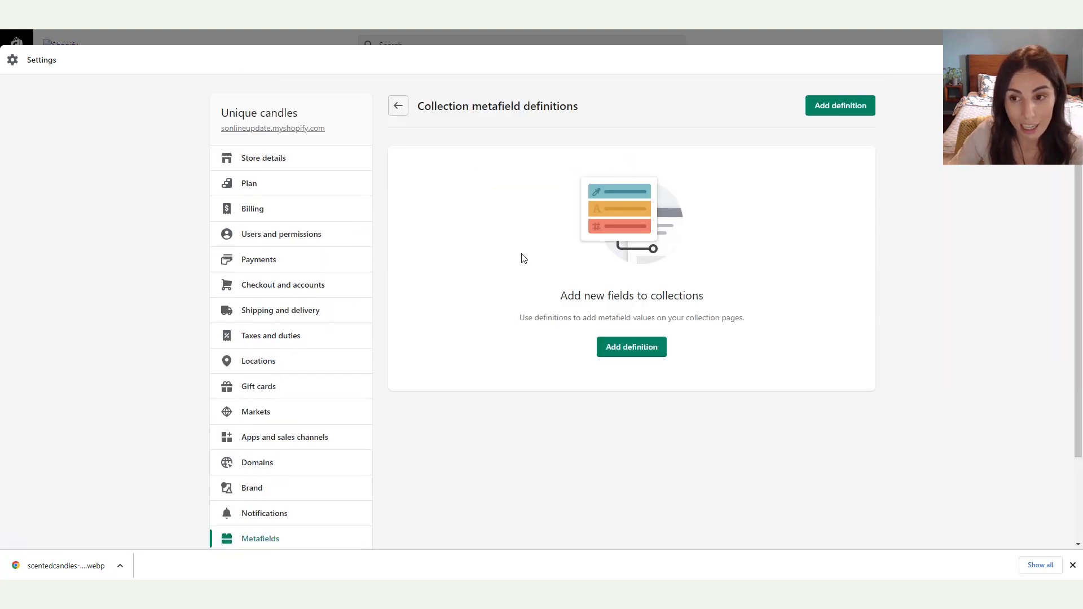
# - Create a collection metafield definition named "Collection Slide Show 1" with the File content type and save it
pyautogui.click(647, 350)
pyautogui.click(437, 182)
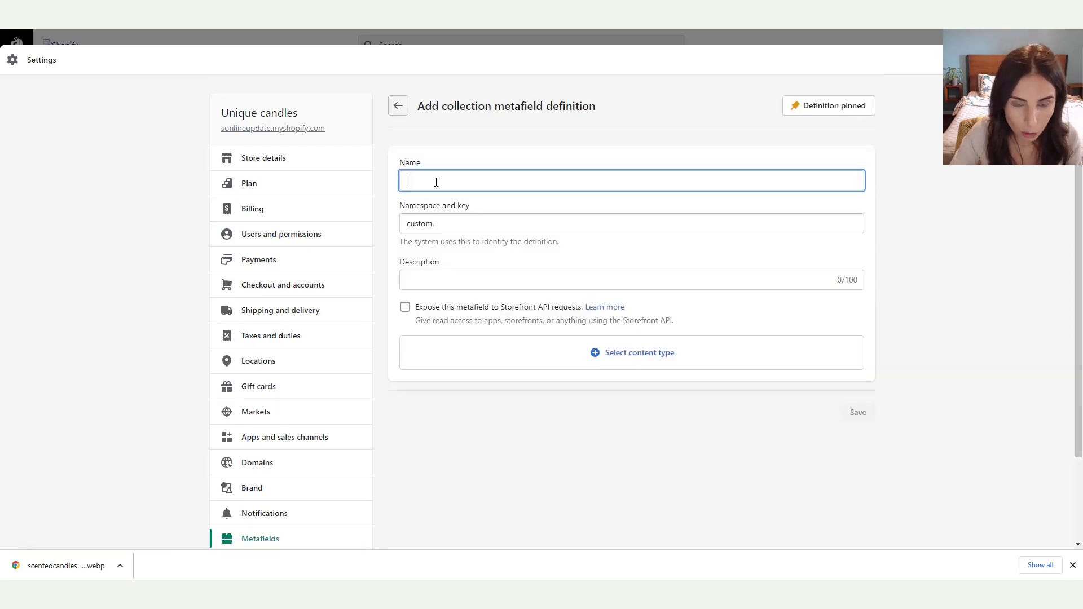
pyautogui.write('Collectio')
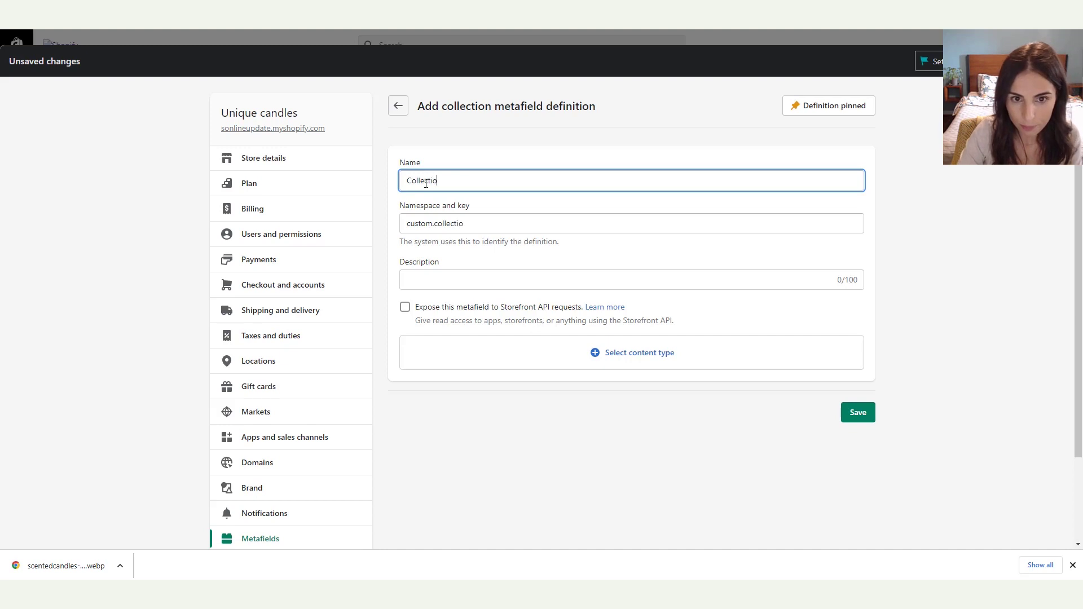
pyautogui.write('n Slide Show 1')
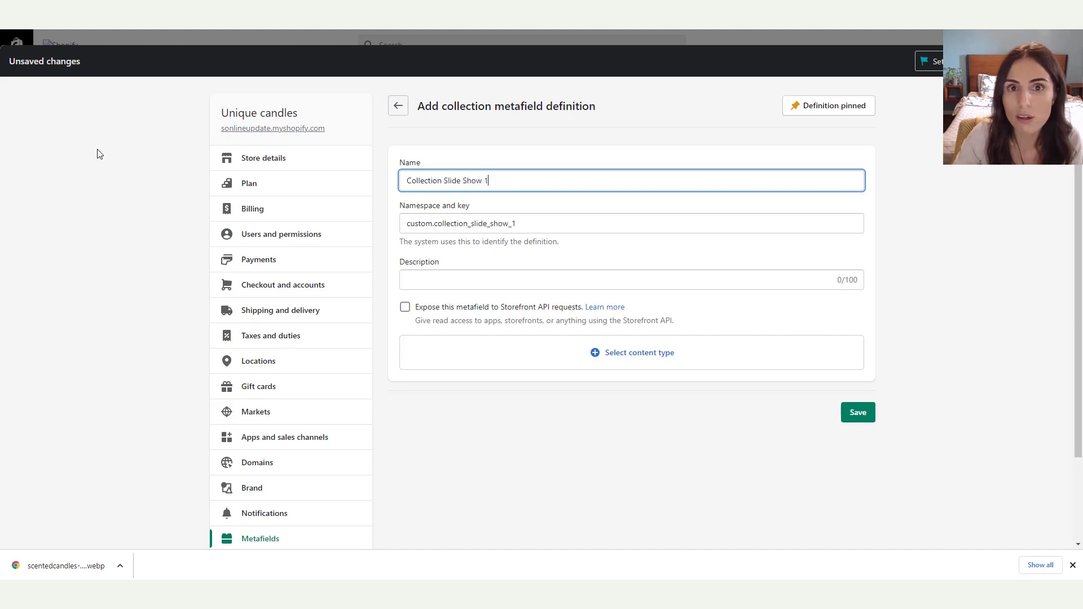
pyautogui.click(607, 353)
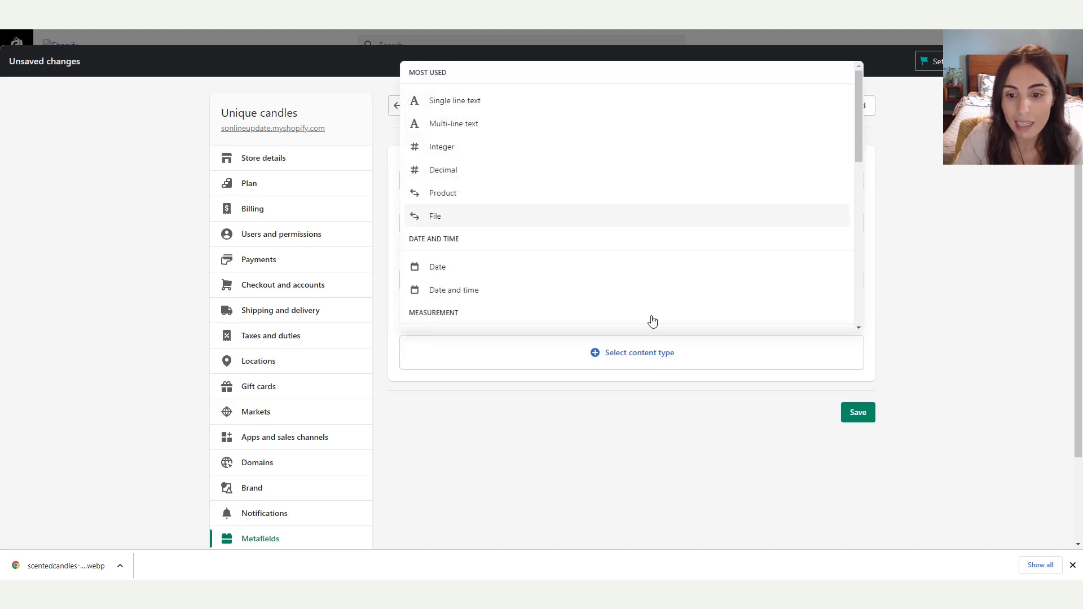
pyautogui.click(449, 220)
pyautogui.scroll(-4, 514, 446)
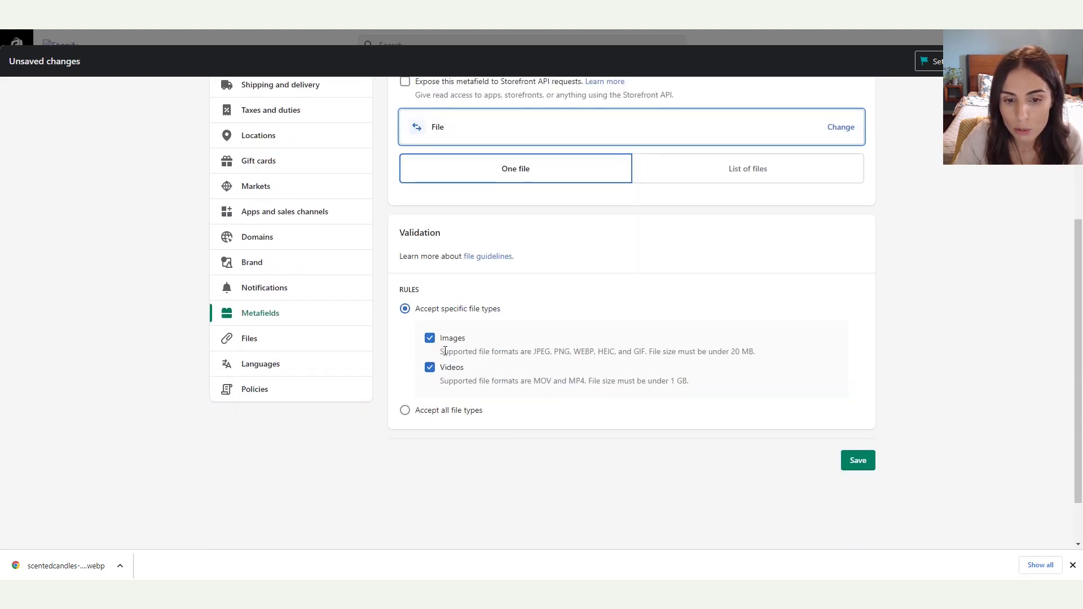
pyautogui.click(858, 461)
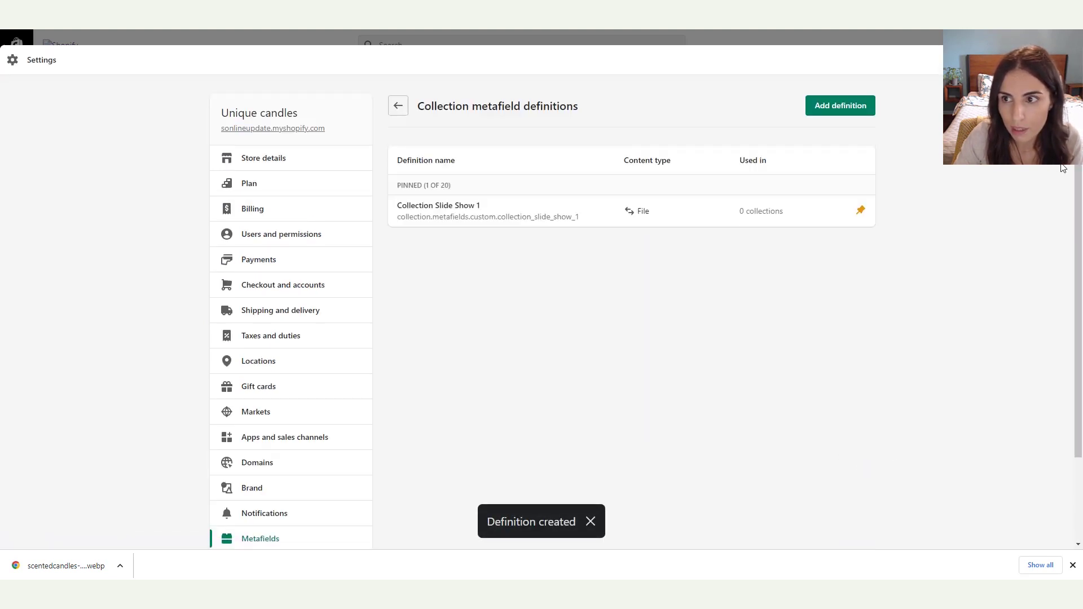
# - Leave the settings and start a new product collection titled "Items below 50$"
pyautogui.press('Escape')
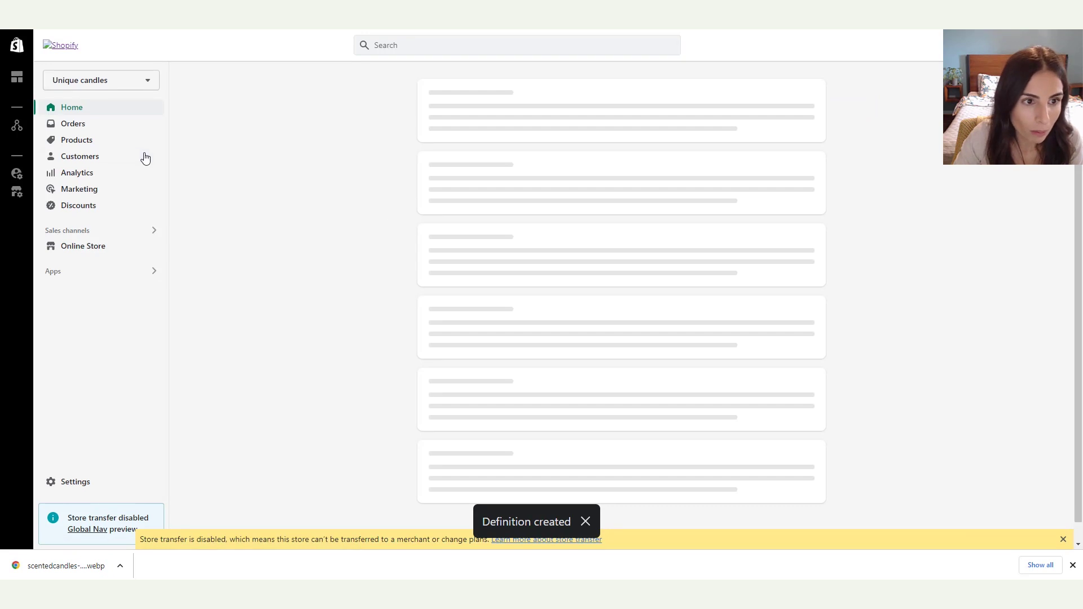
pyautogui.click(84, 145)
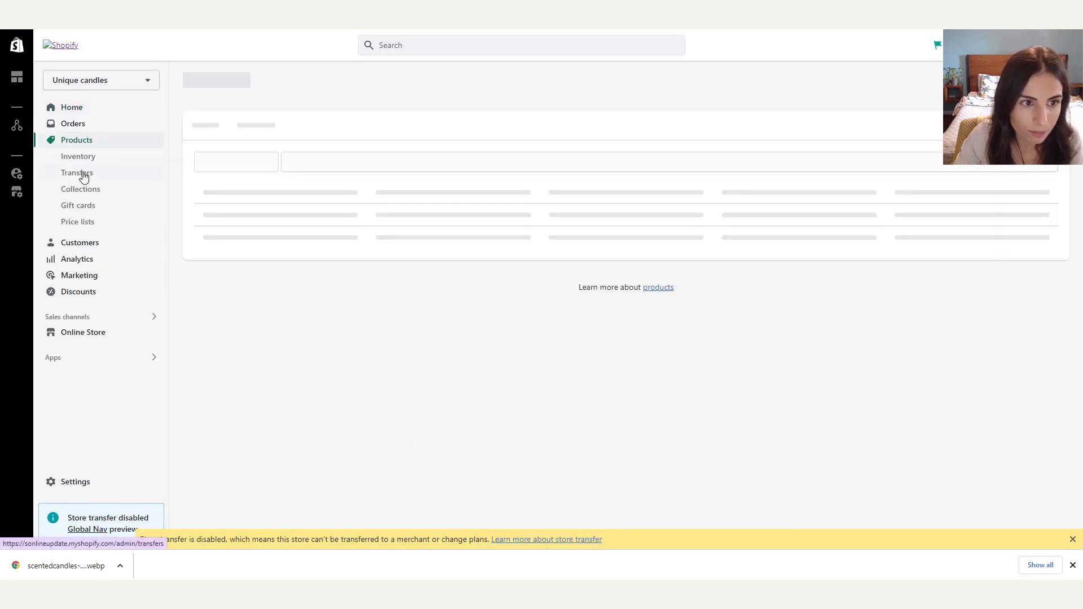
pyautogui.click(85, 191)
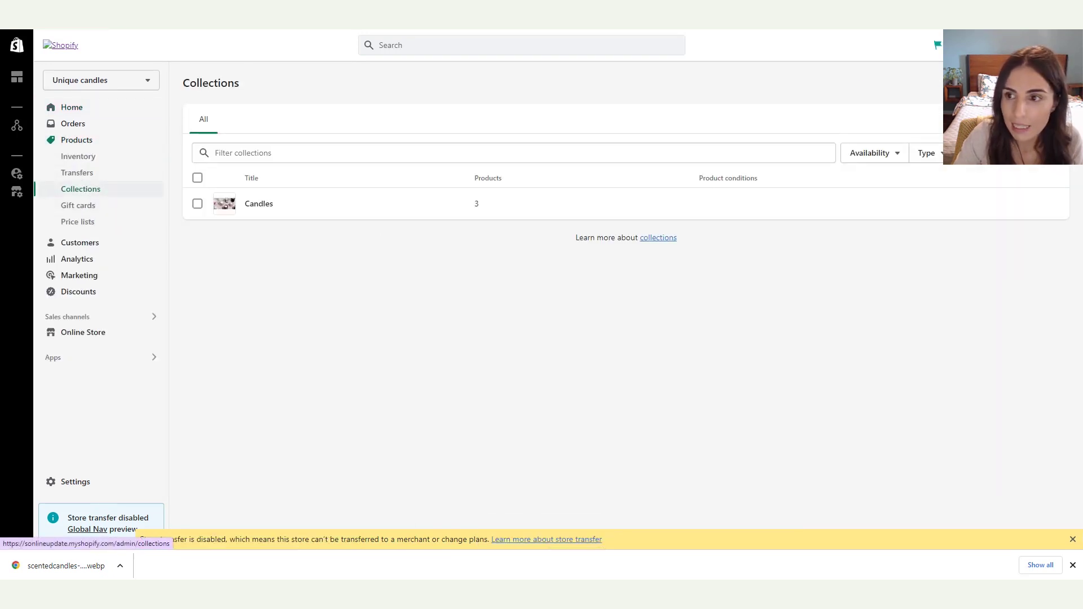
pyautogui.click(1021, 80)
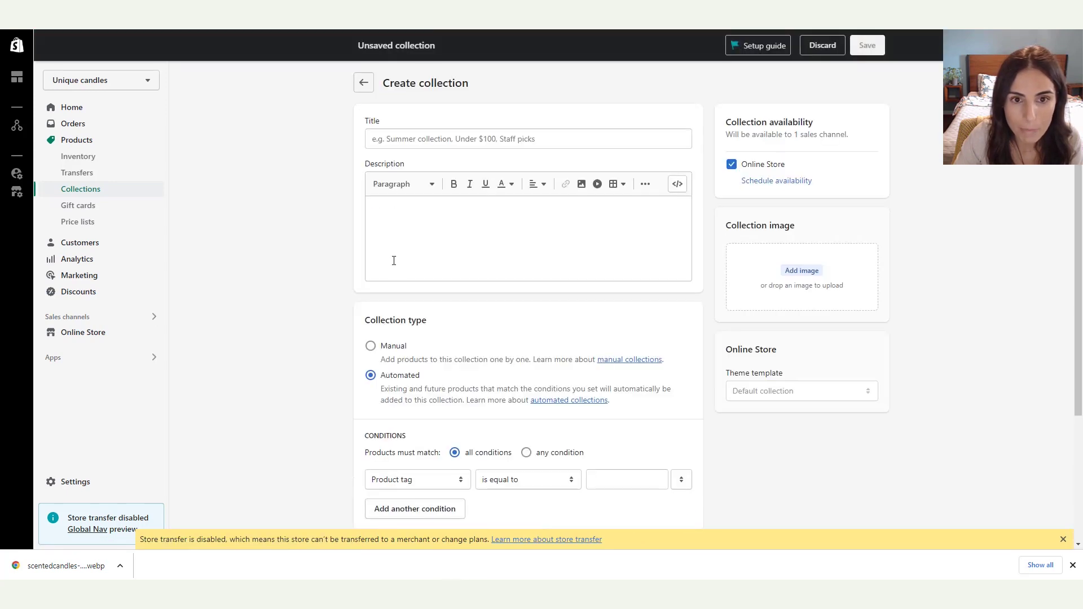
pyautogui.click(425, 138)
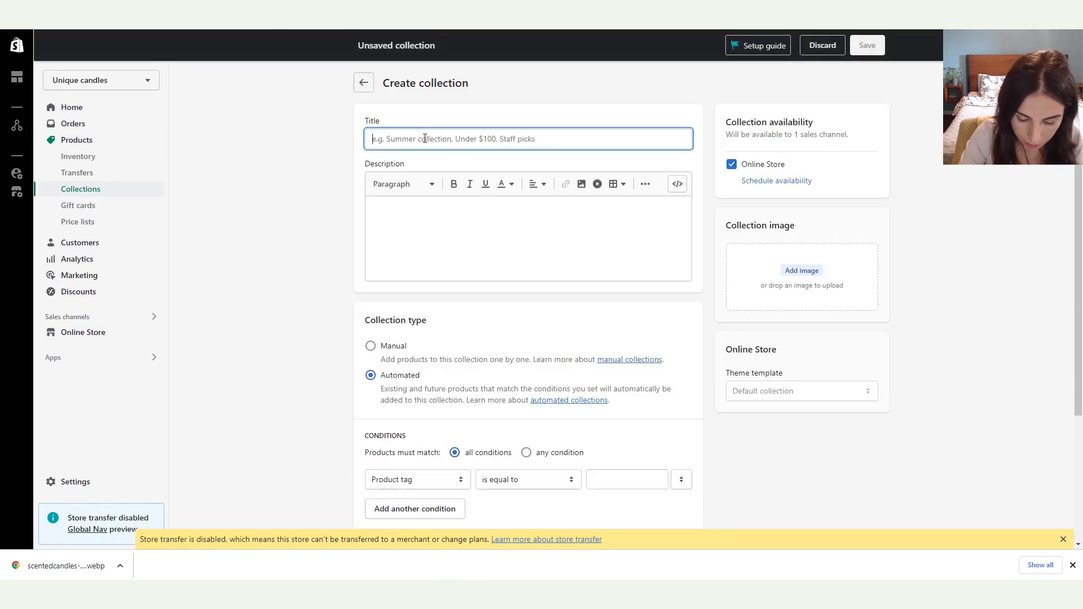
pyautogui.write('Items below 50$')
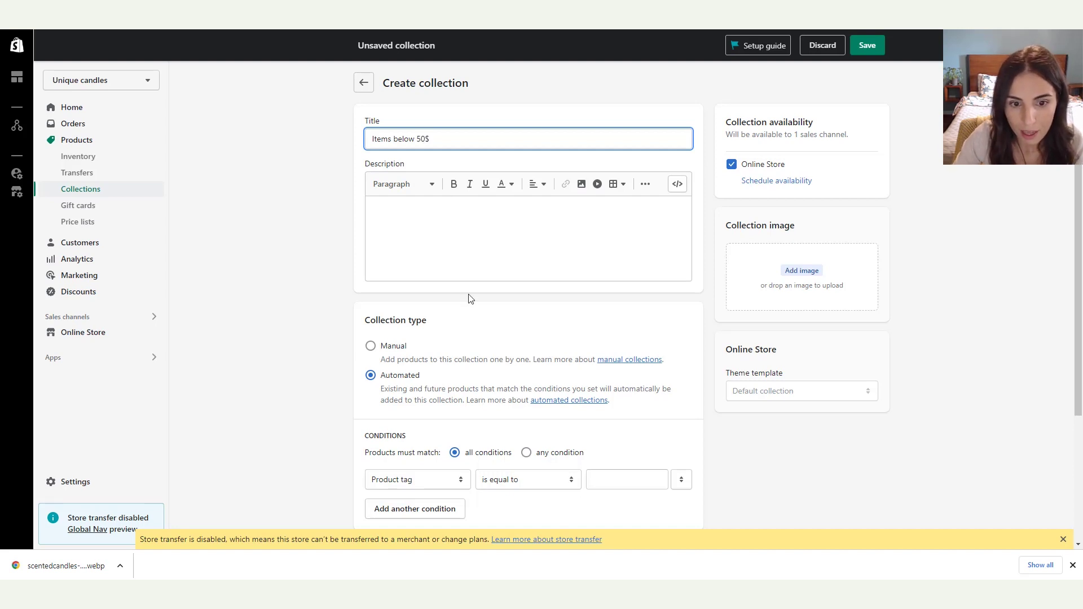
# - Set the automated collection's condition to Compare at price is less than 150000 LBP and save the collection
pyautogui.scroll(-2, 466, 281)
pyautogui.click(422, 366)
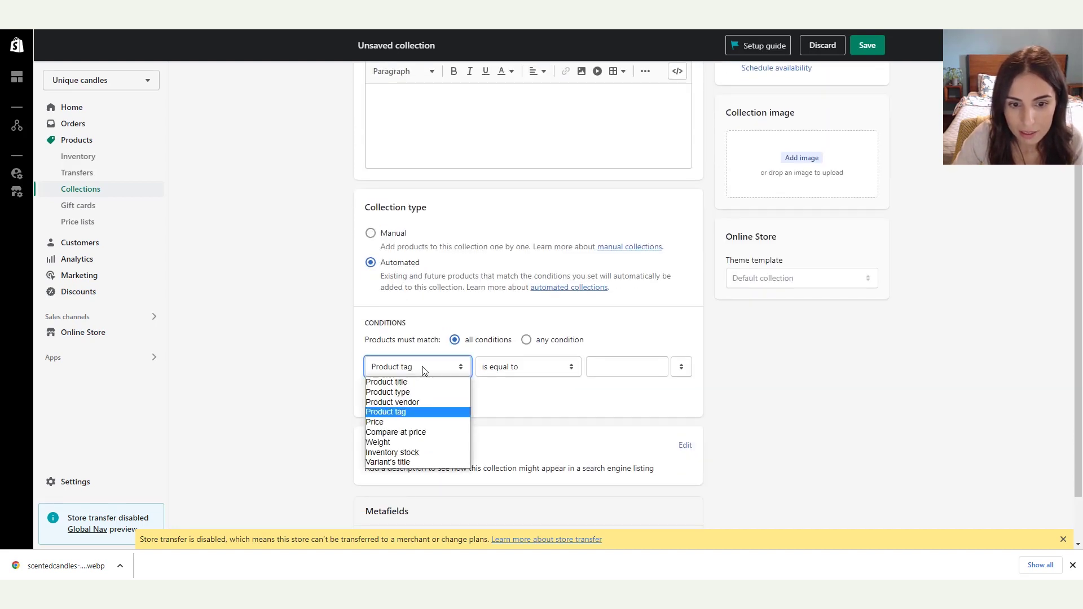
pyautogui.click(426, 433)
pyautogui.click(533, 374)
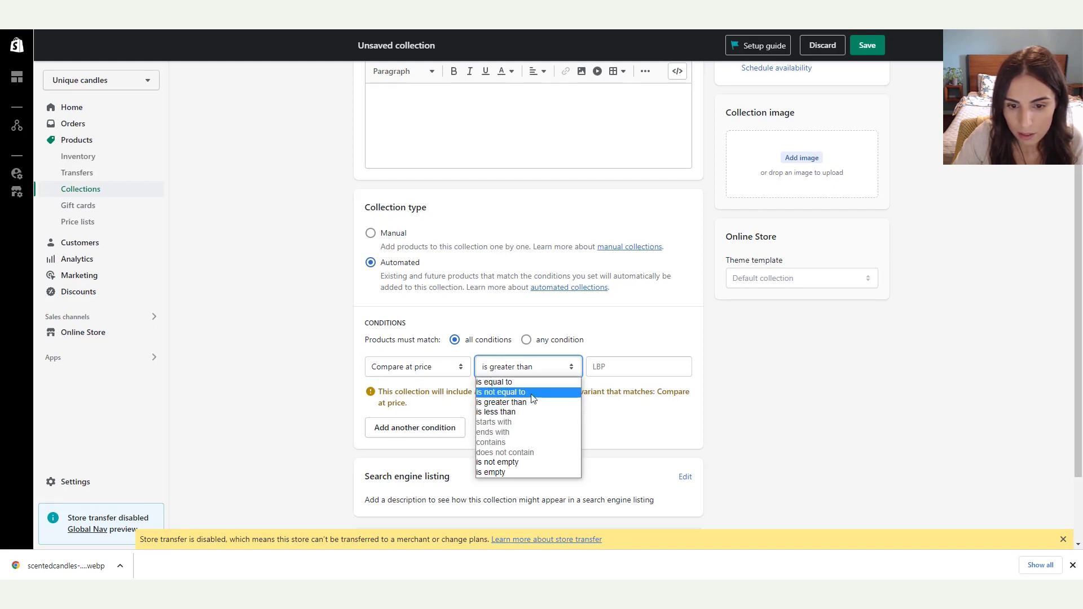
pyautogui.click(514, 417)
pyautogui.click(612, 365)
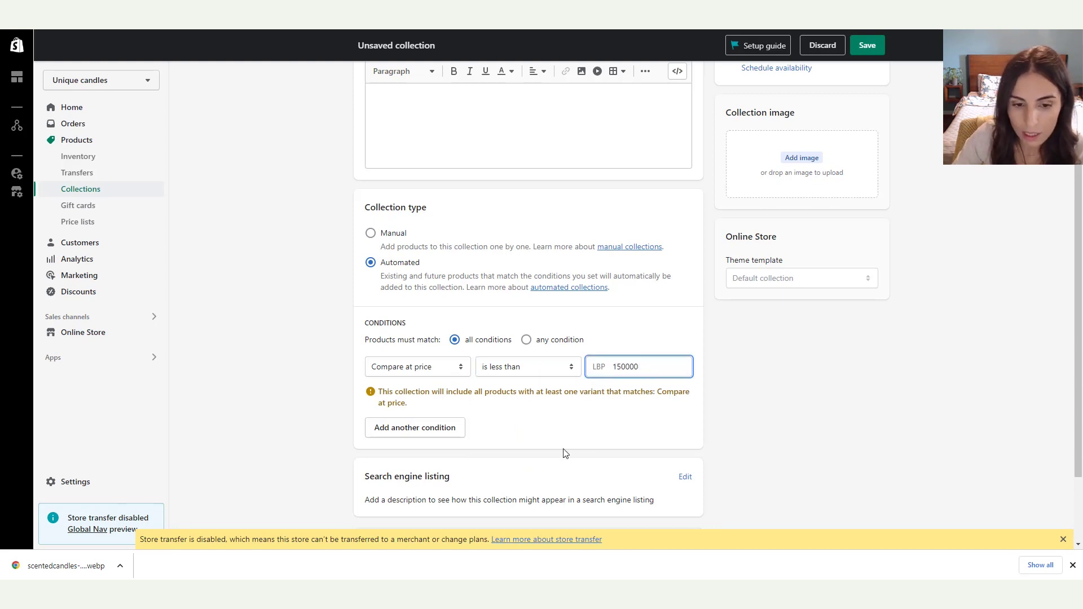
pyautogui.click(867, 47)
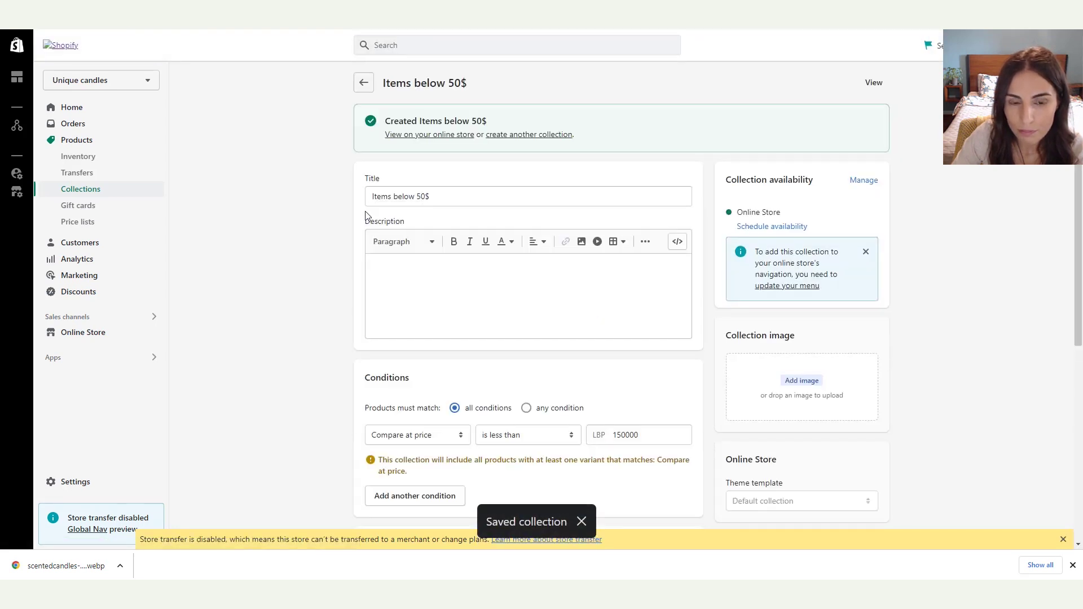
pyautogui.click(363, 85)
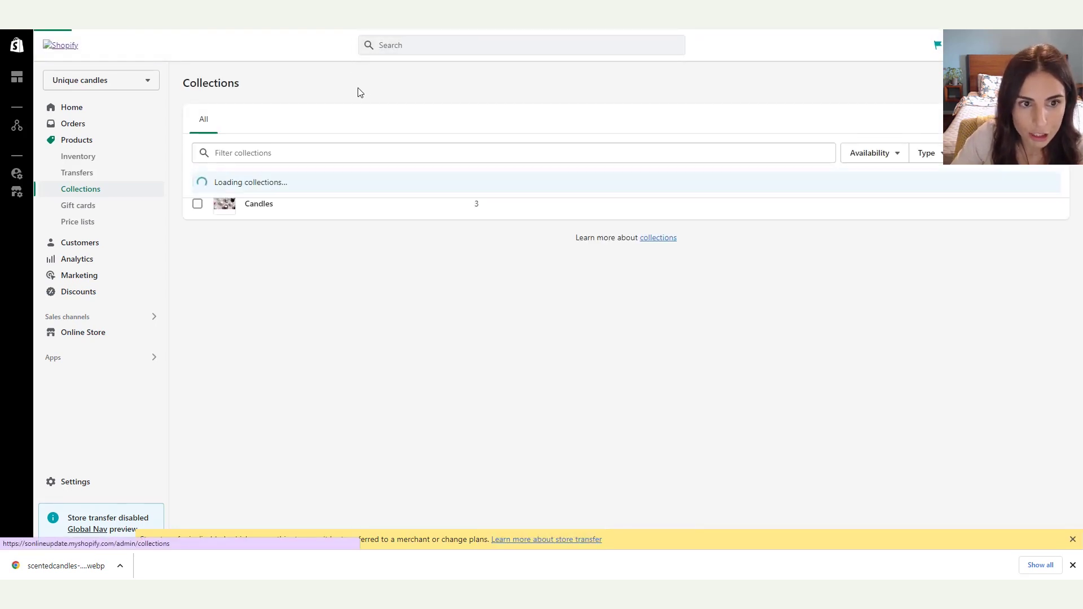
pyautogui.click(257, 241)
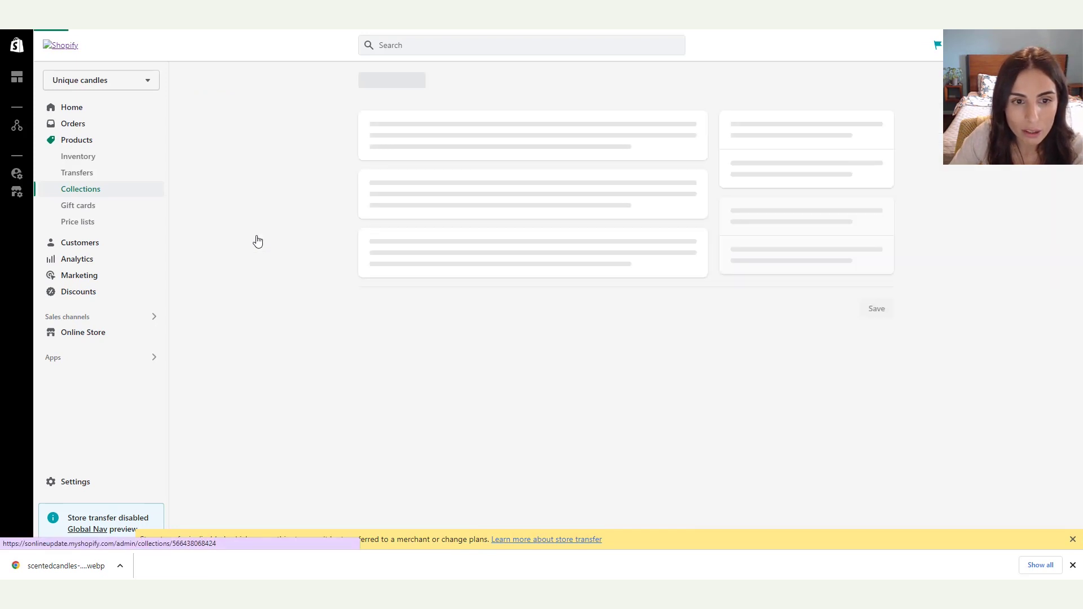
pyautogui.scroll(-1, 1055, 202)
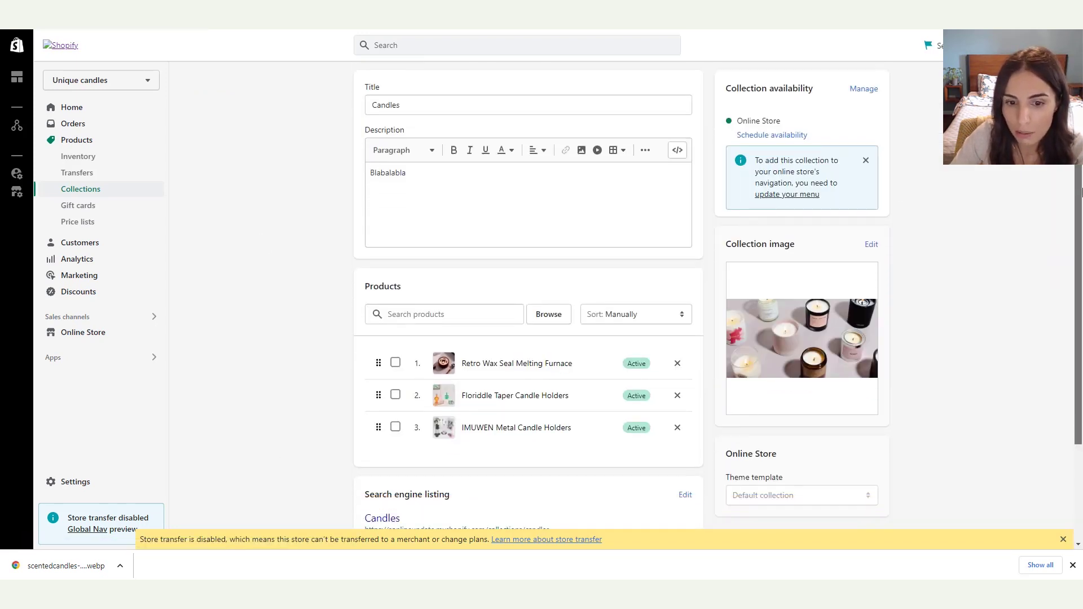
pyautogui.scroll(-2, 717, 293)
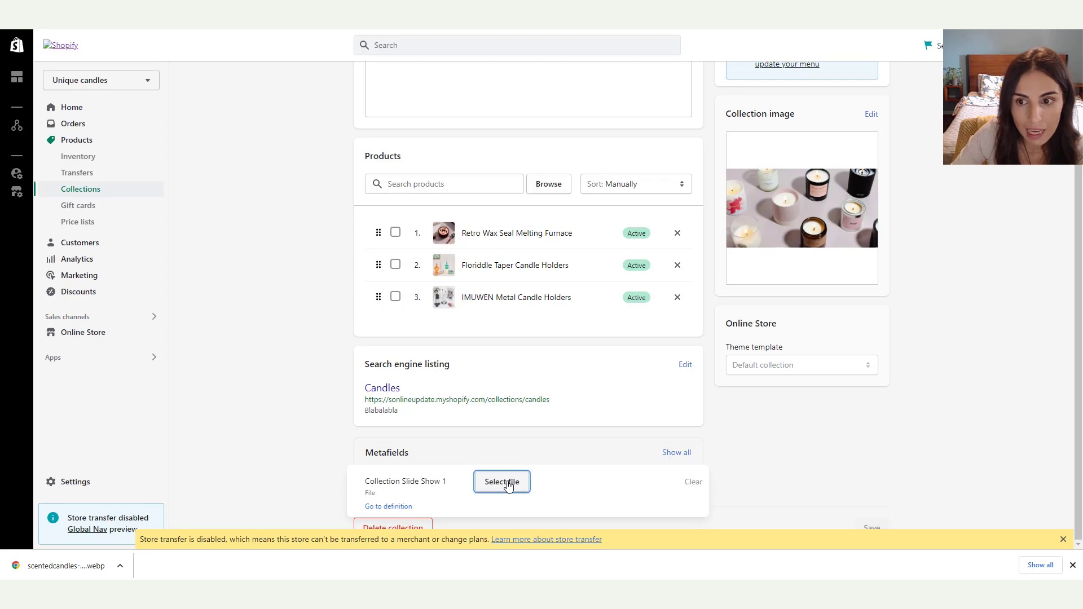
pyautogui.click(503, 483)
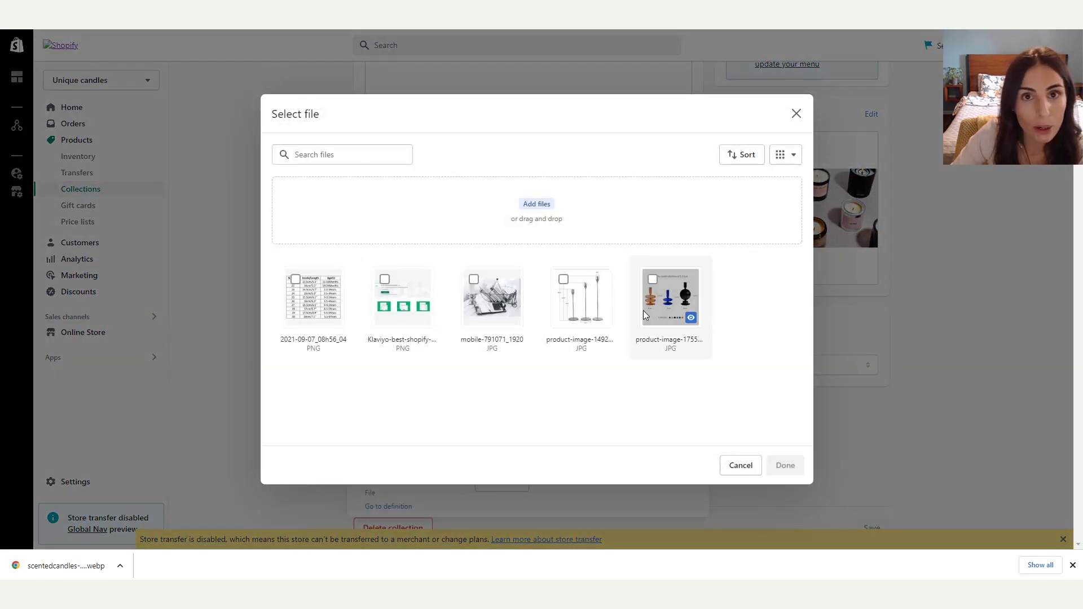
pyautogui.click(663, 293)
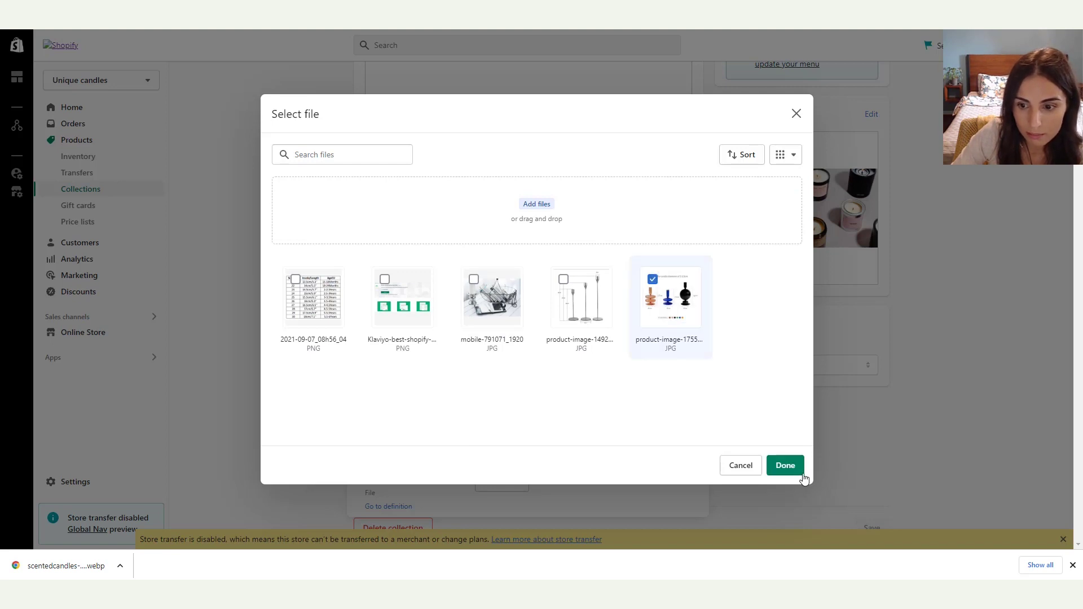
pyautogui.click(785, 465)
pyautogui.click(876, 525)
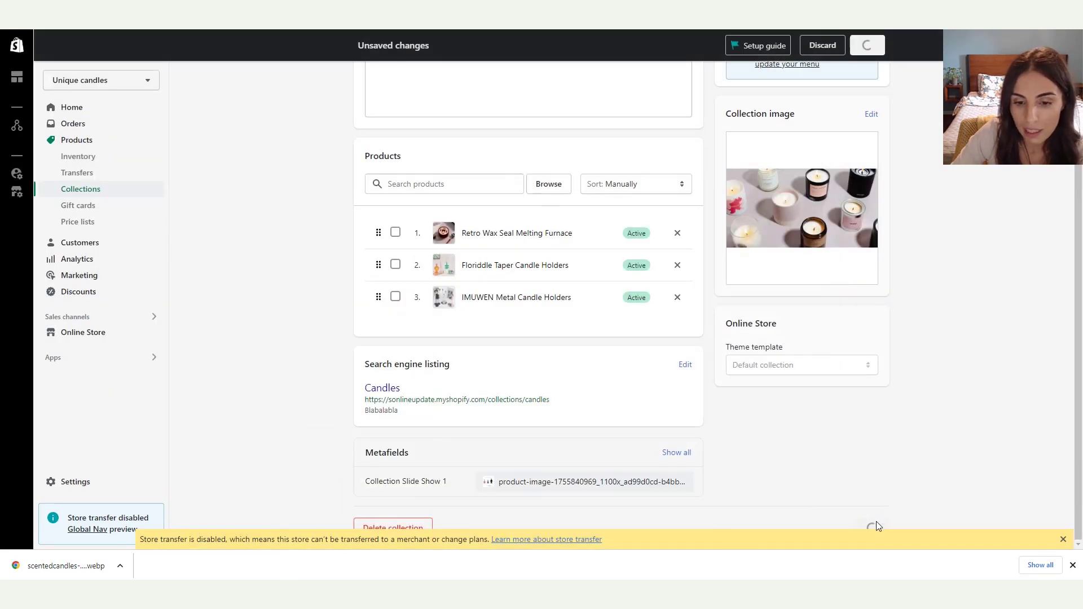
pyautogui.scroll(3, 282, 113)
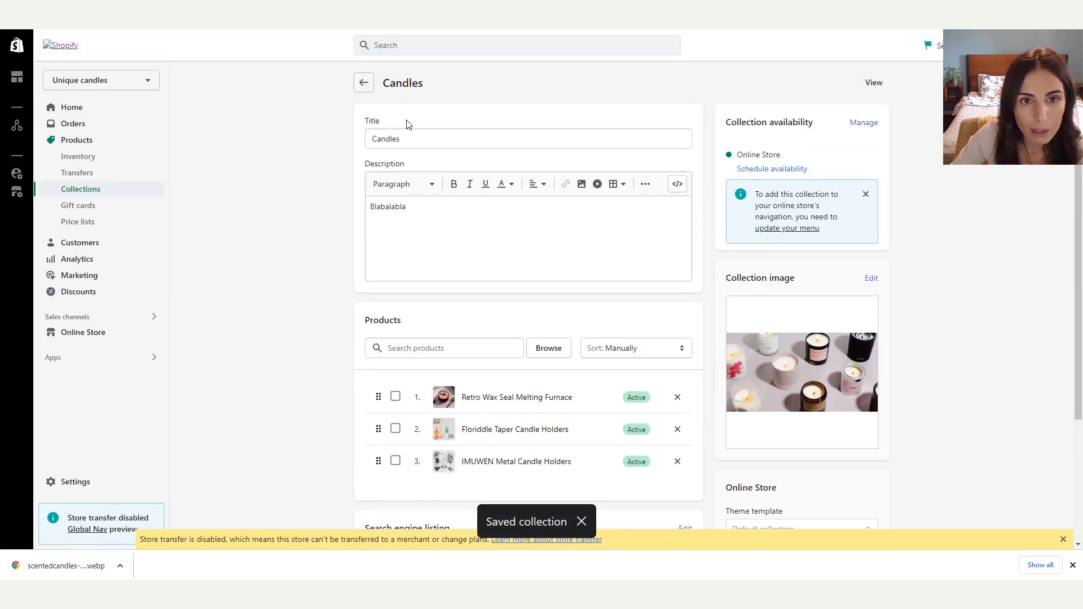
pyautogui.click(363, 83)
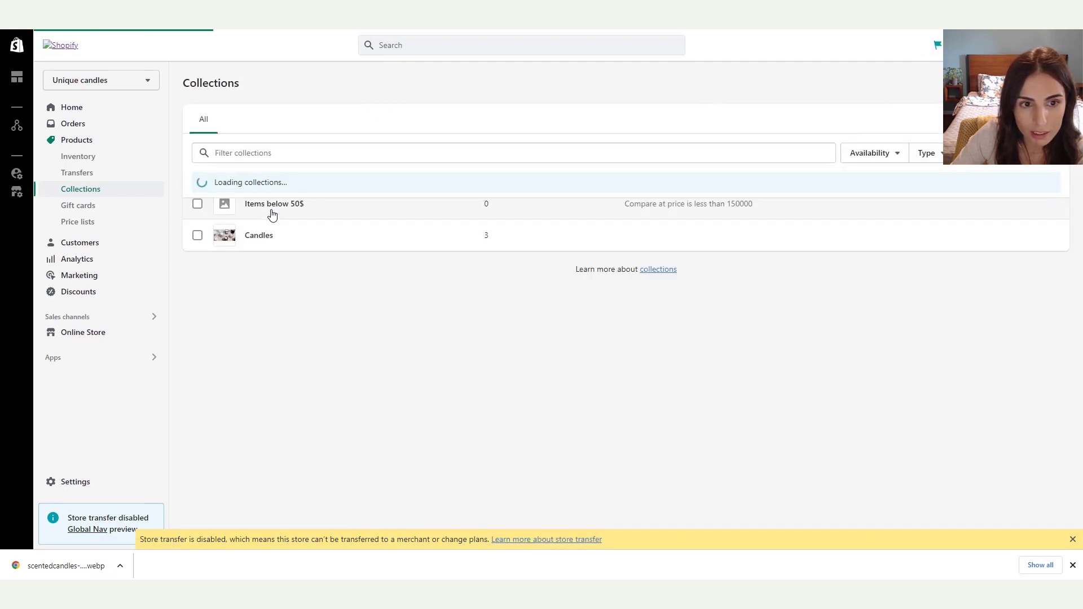
pyautogui.click(282, 237)
pyautogui.scroll(-4, 551, 395)
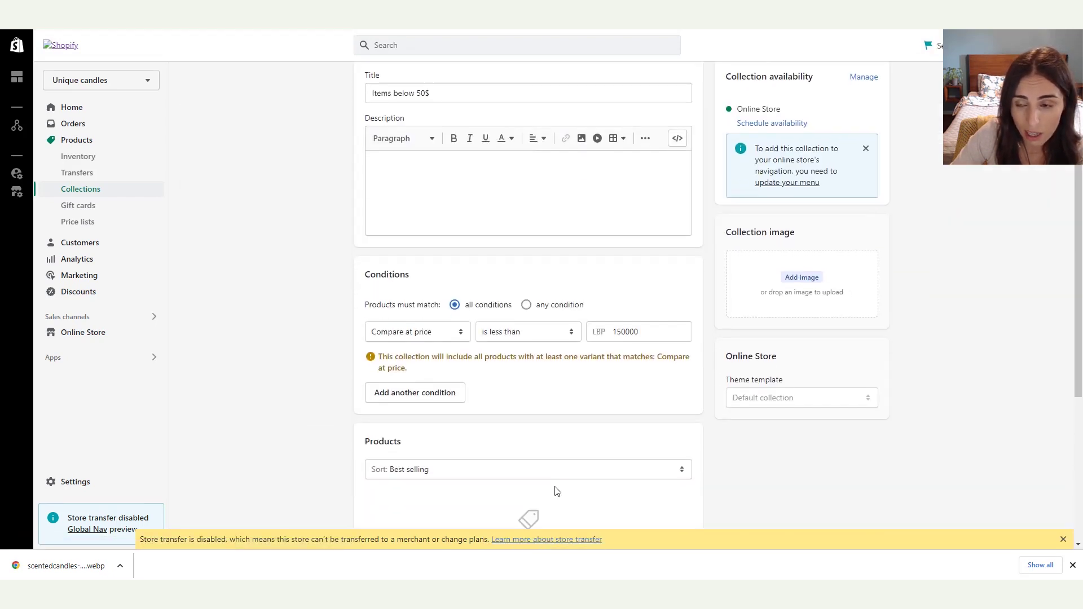
pyautogui.scroll(-1, 1081, 362)
pyautogui.click(530, 491)
pyautogui.click(508, 480)
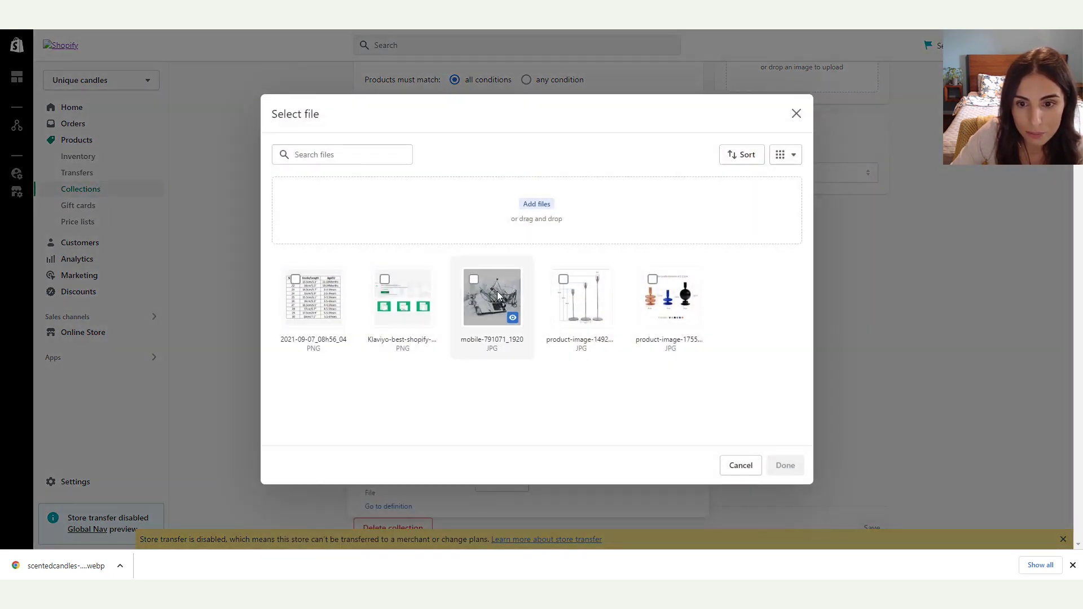
pyautogui.click(575, 293)
pyautogui.click(785, 465)
pyautogui.click(872, 44)
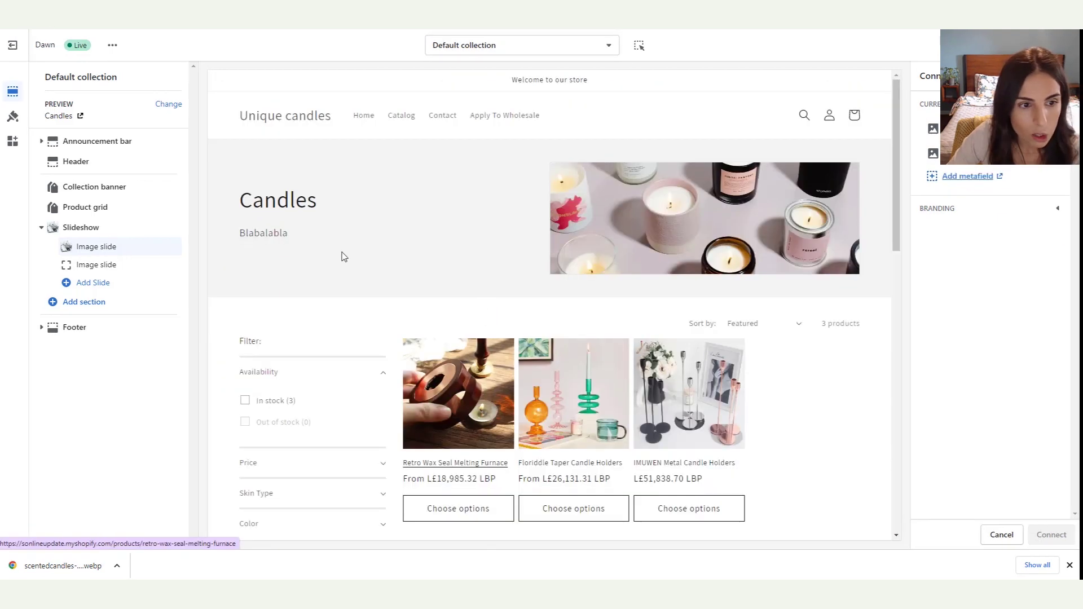
# - In the theme editor, connect the first image slide's image to the Collection Slide Show 1 metafield
pyautogui.click(97, 248)
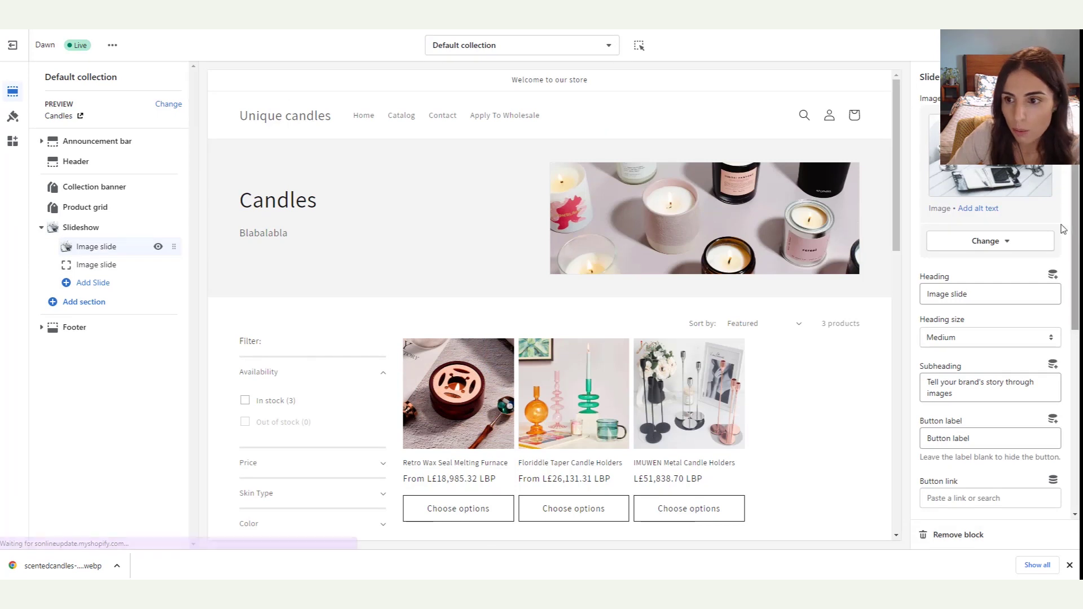
pyautogui.click(1010, 242)
pyautogui.click(1007, 319)
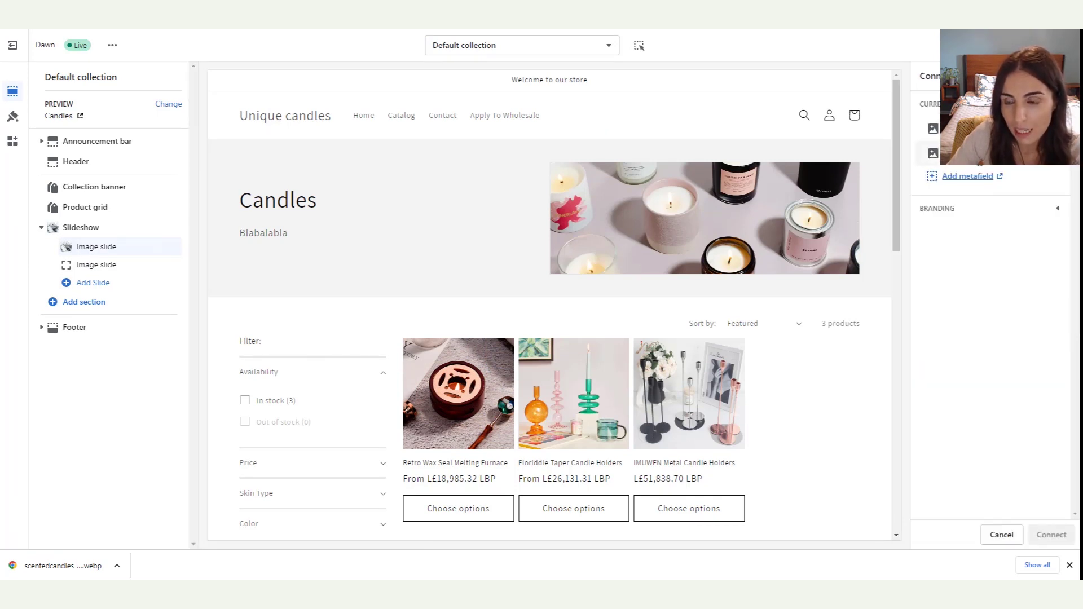
pyautogui.click(980, 159)
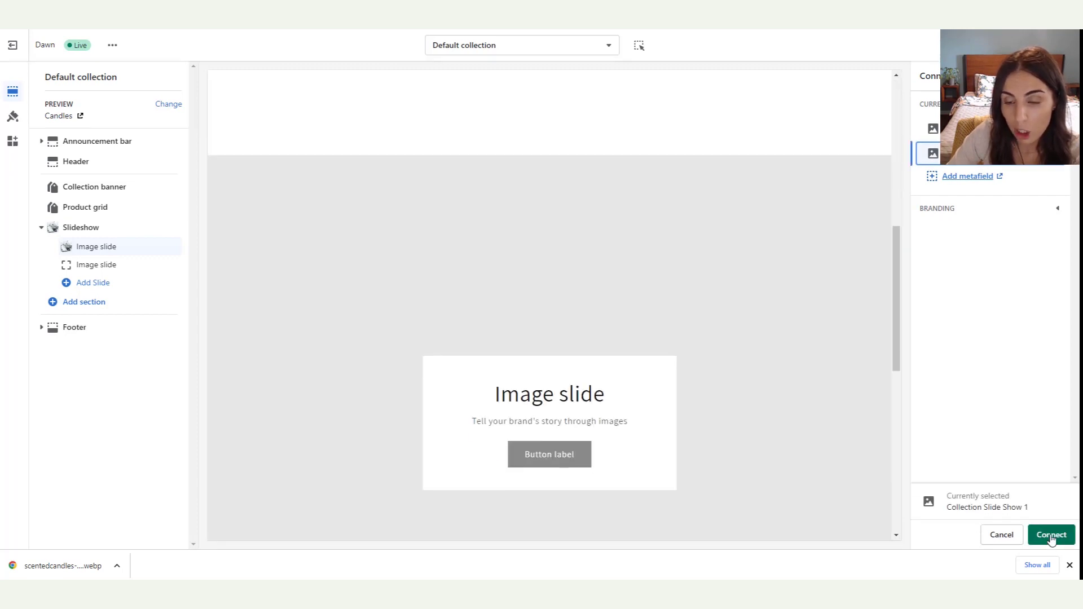
pyautogui.click(1051, 536)
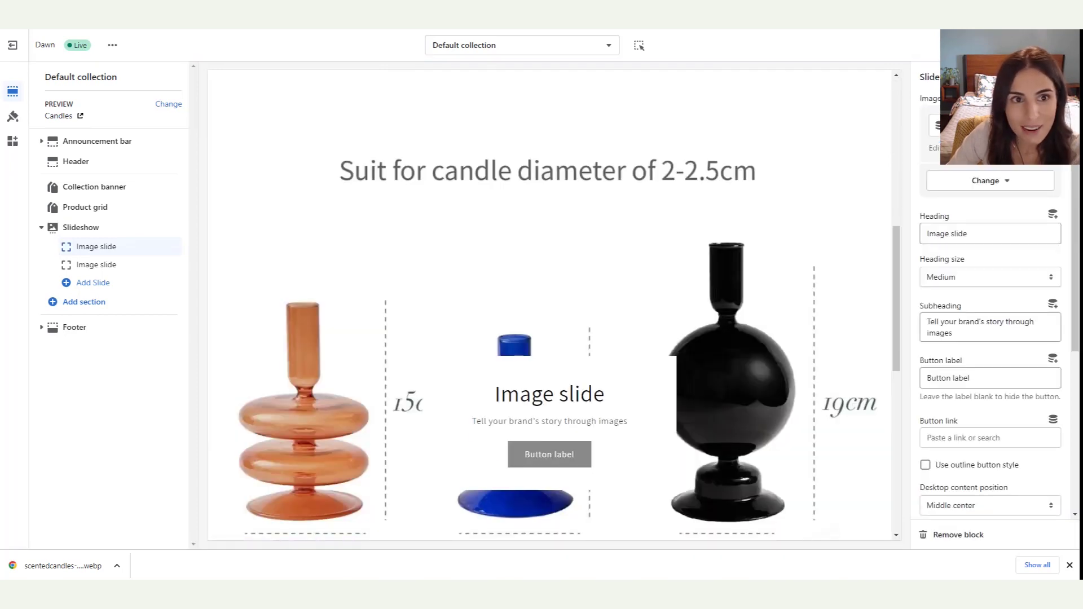
# - View the "Items below 50$" collection on the online store and check its slideshow image
pyautogui.hotkey('ctrl', 'Tab')
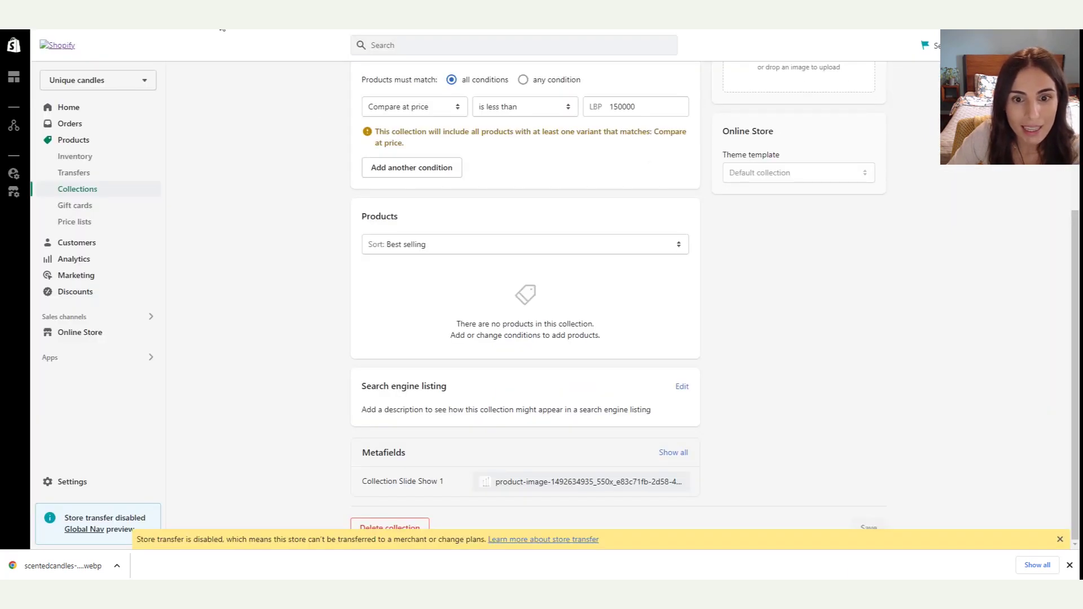
pyautogui.scroll(5, 781, 314)
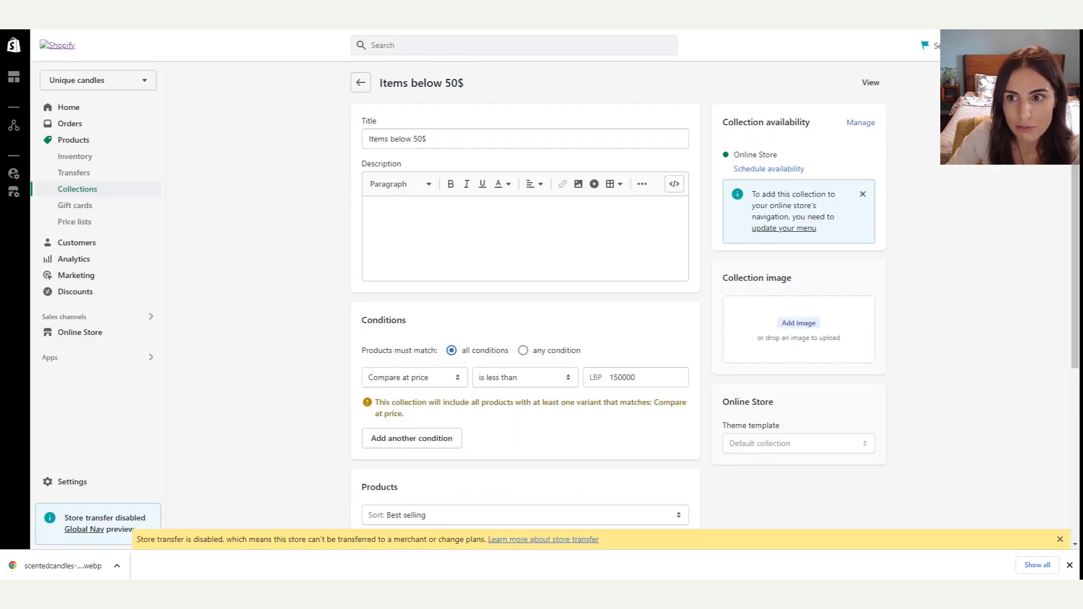
pyautogui.click(871, 83)
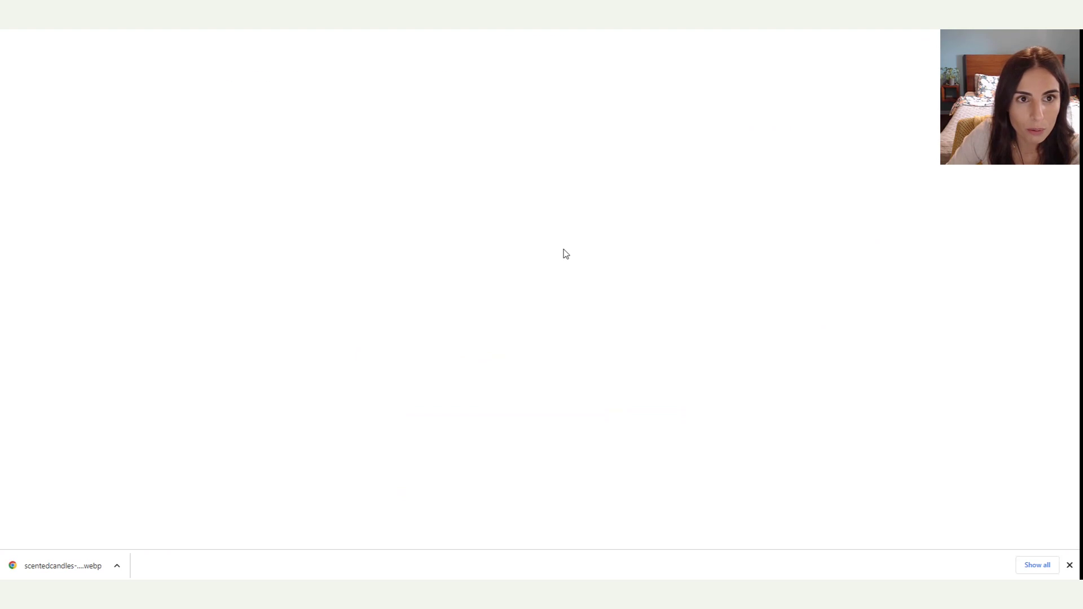
pyautogui.scroll(-5, 986, 224)
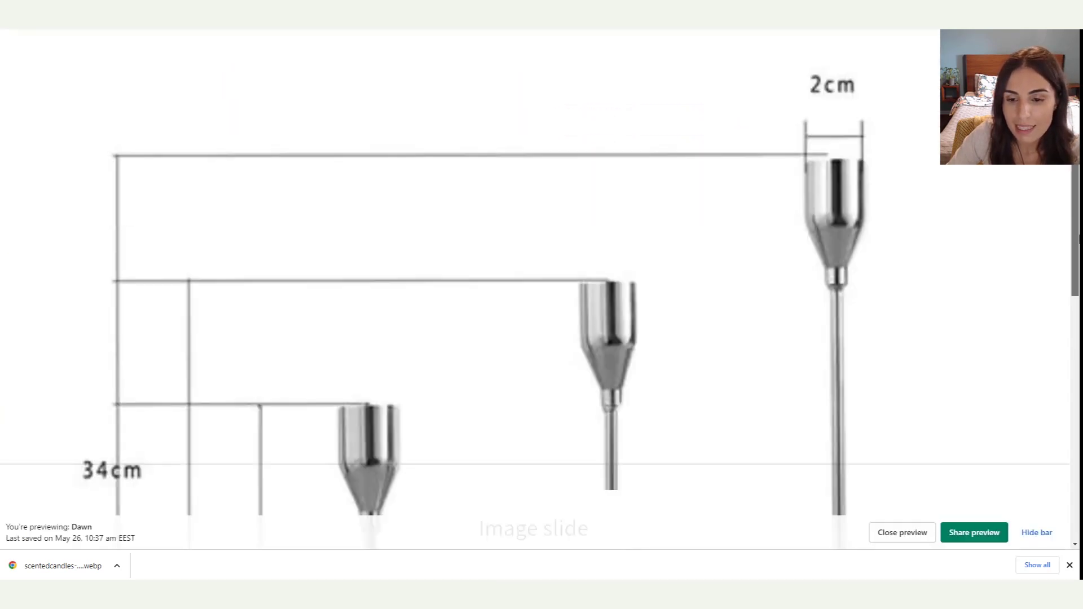
pyautogui.scroll(-5, 543, 339)
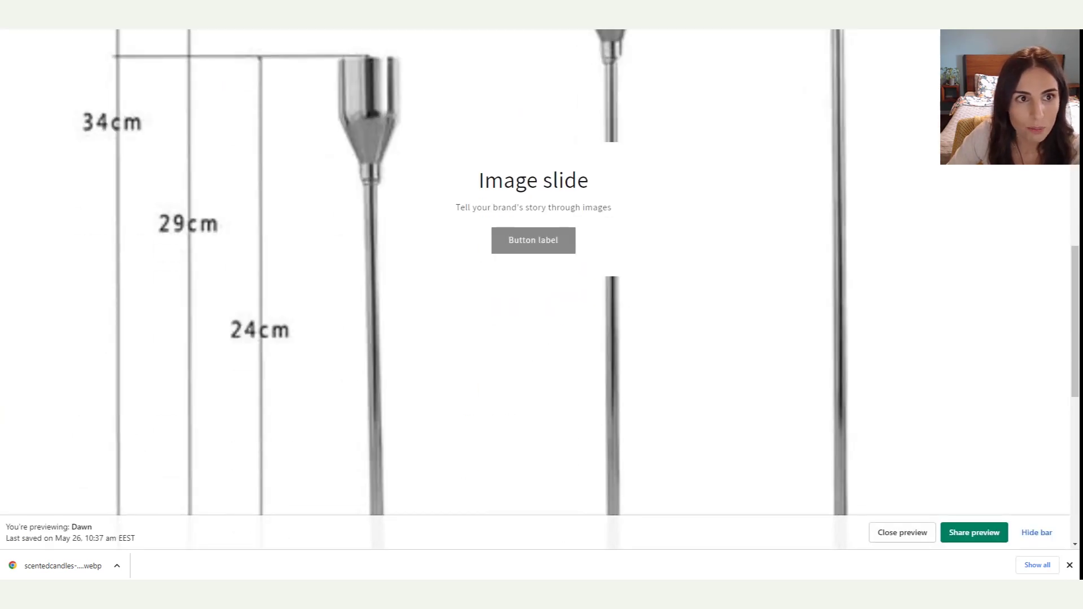
pyautogui.hotkey('ctrl', 'w')
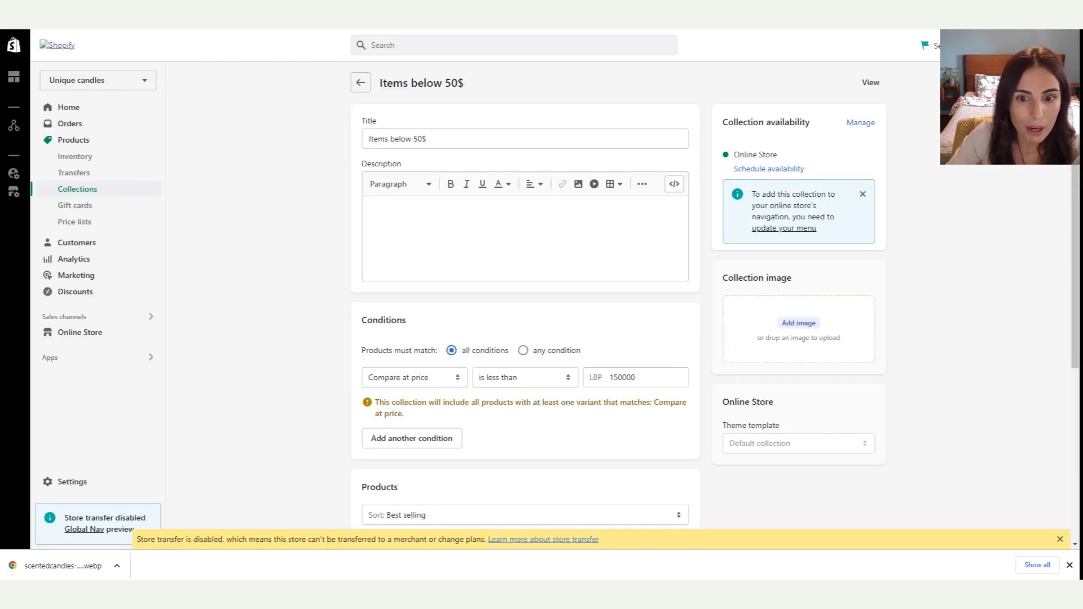
# - Open the Candles collection and check its slideshow image on the online store
pyautogui.click(360, 84)
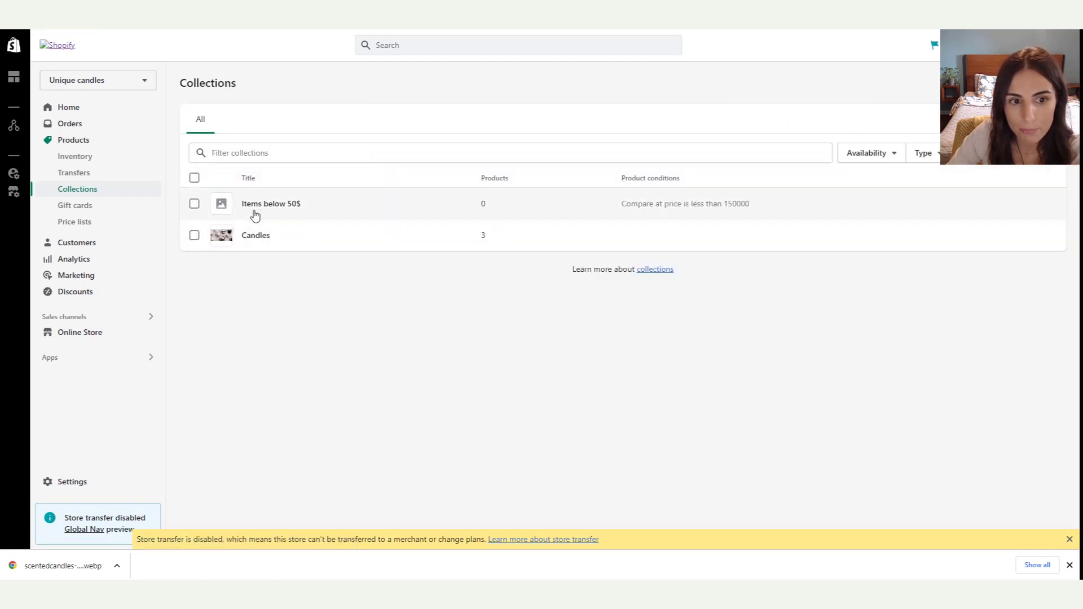
pyautogui.click(254, 236)
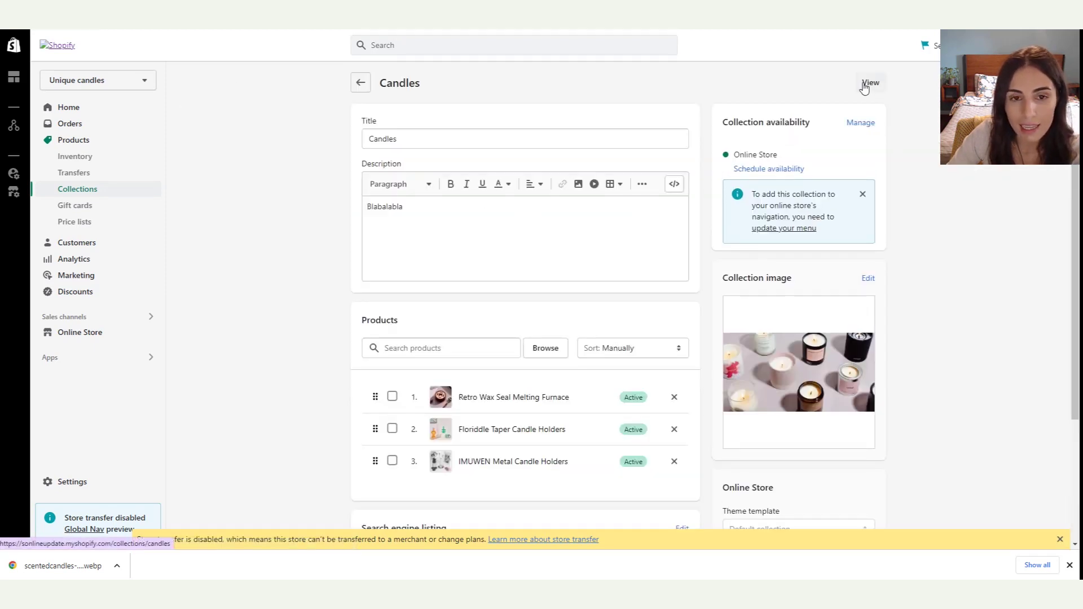
pyautogui.click(866, 85)
pyautogui.scroll(-8, 485, 420)
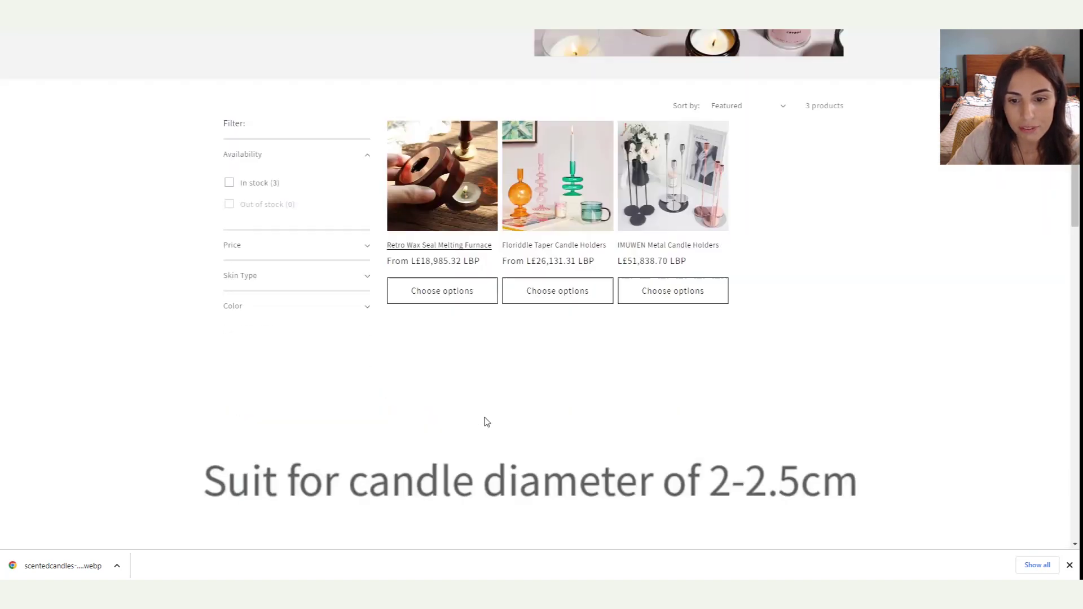
pyautogui.scroll(-5, 485, 422)
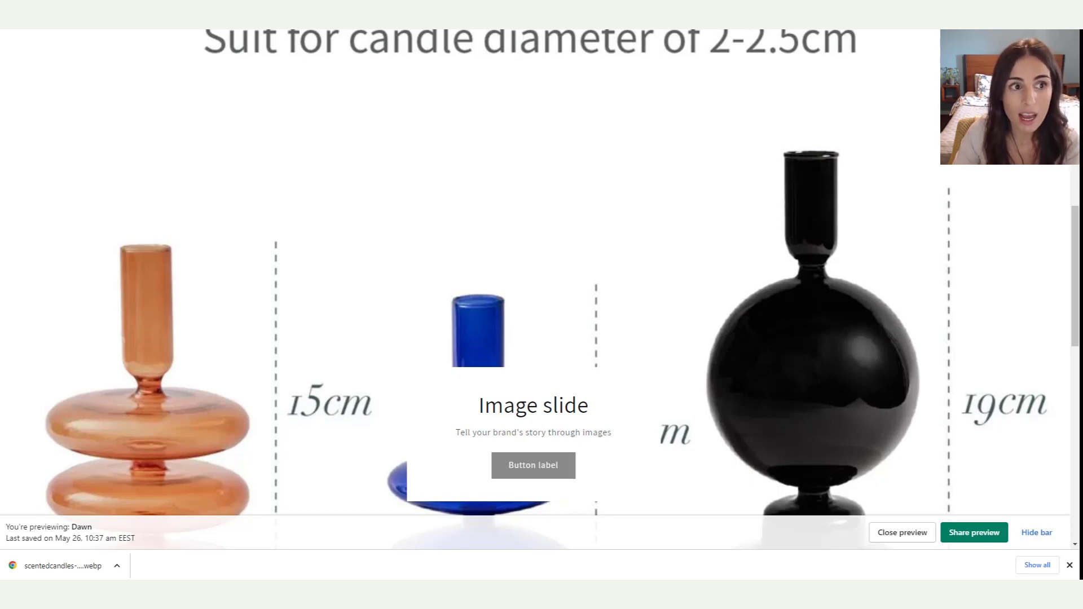
# - Review the metafield file assigned in the Candles collection's admin page and return to its storefront preview
pyautogui.click(243, 41)
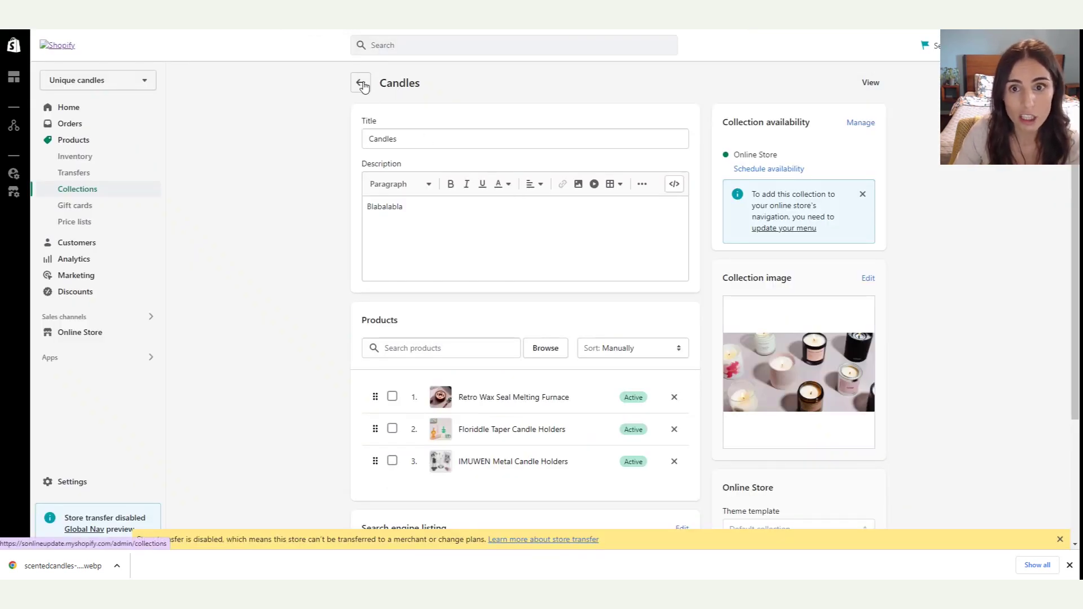
pyautogui.scroll(-3, 733, 332)
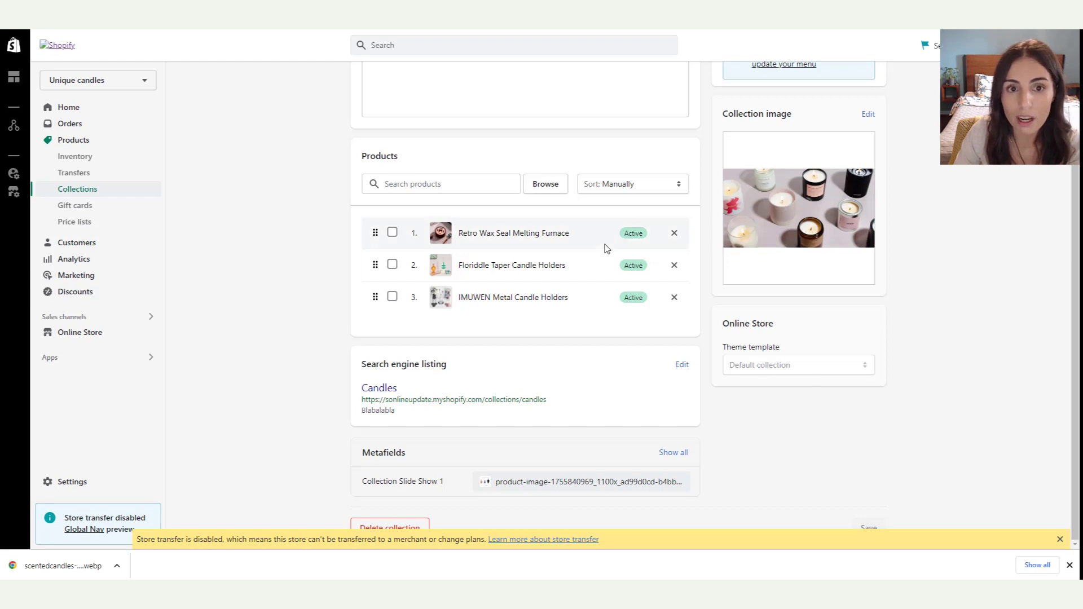
pyautogui.scroll(3, 604, 241)
pyautogui.click(360, 83)
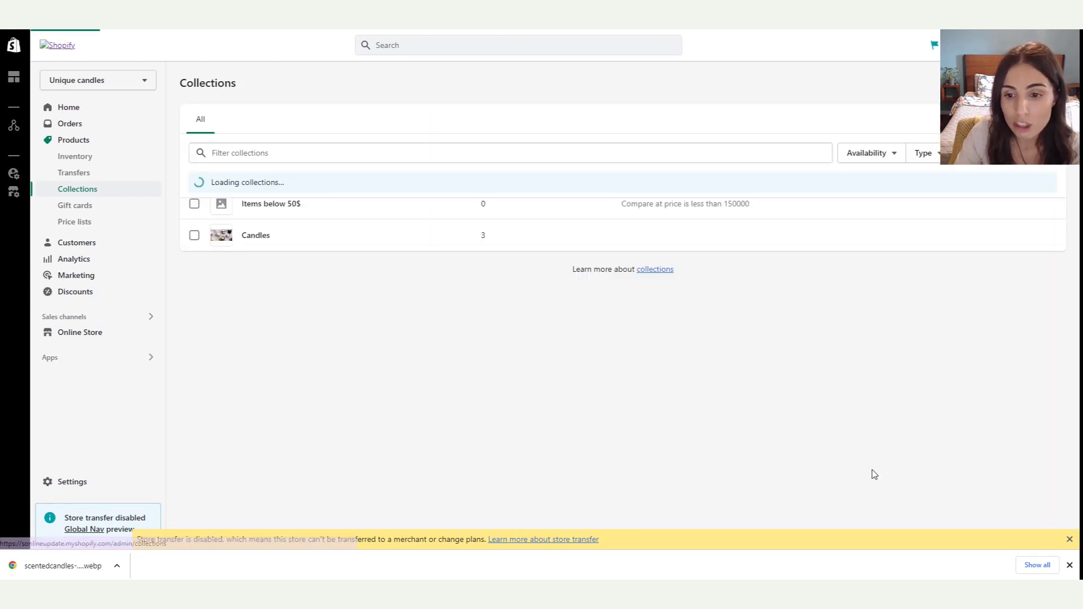
pyautogui.hotkey('alt', 'Right')
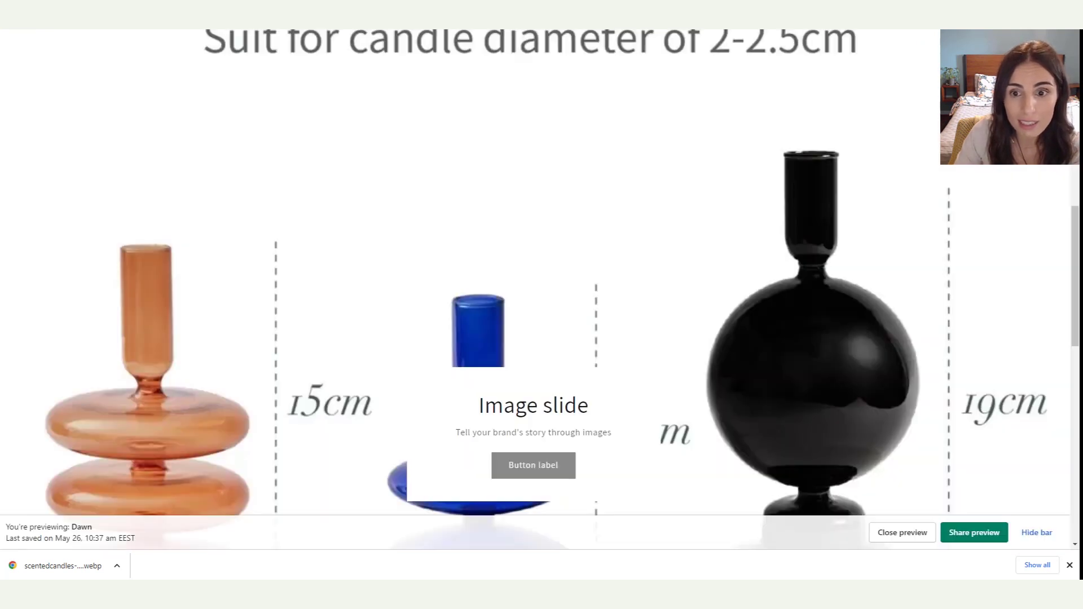
# - Review the image slide's settings and the full list of sections available for the default collection template
pyautogui.scroll(-4, 536, 282)
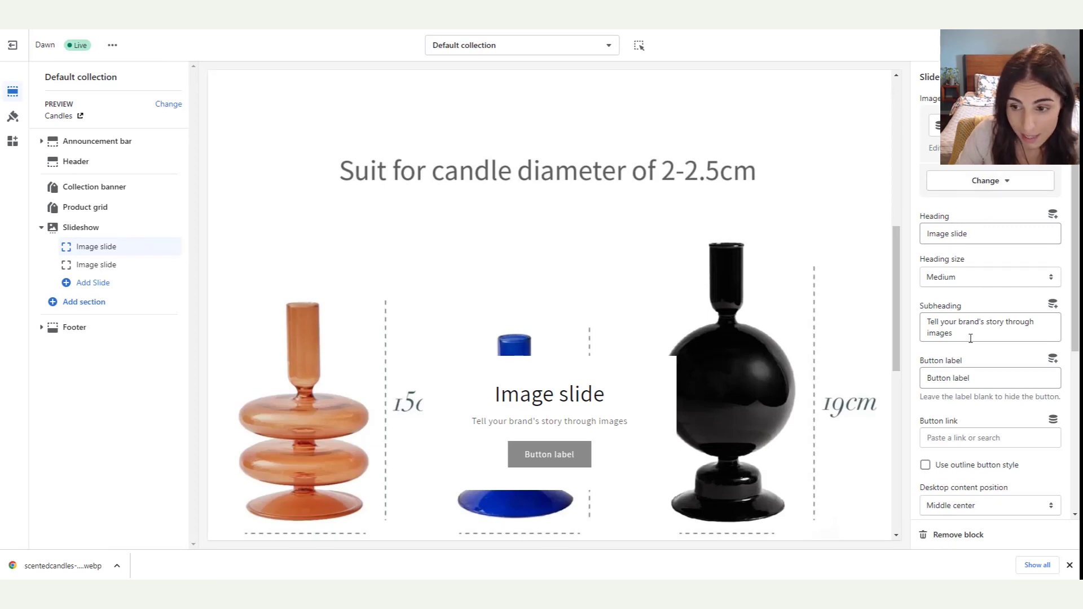
pyautogui.scroll(-3, 972, 373)
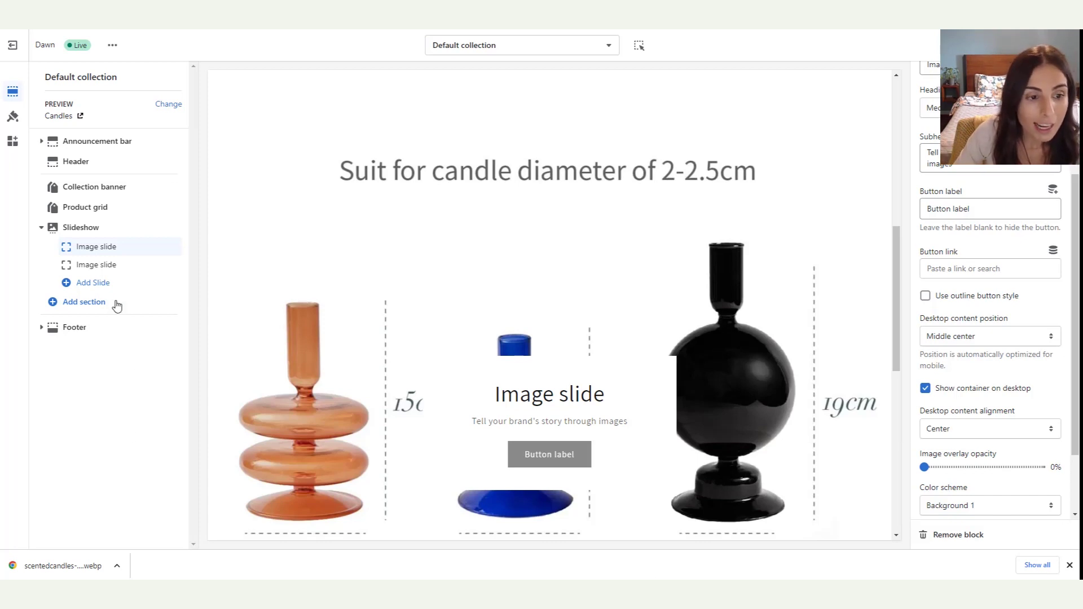
pyautogui.click(74, 304)
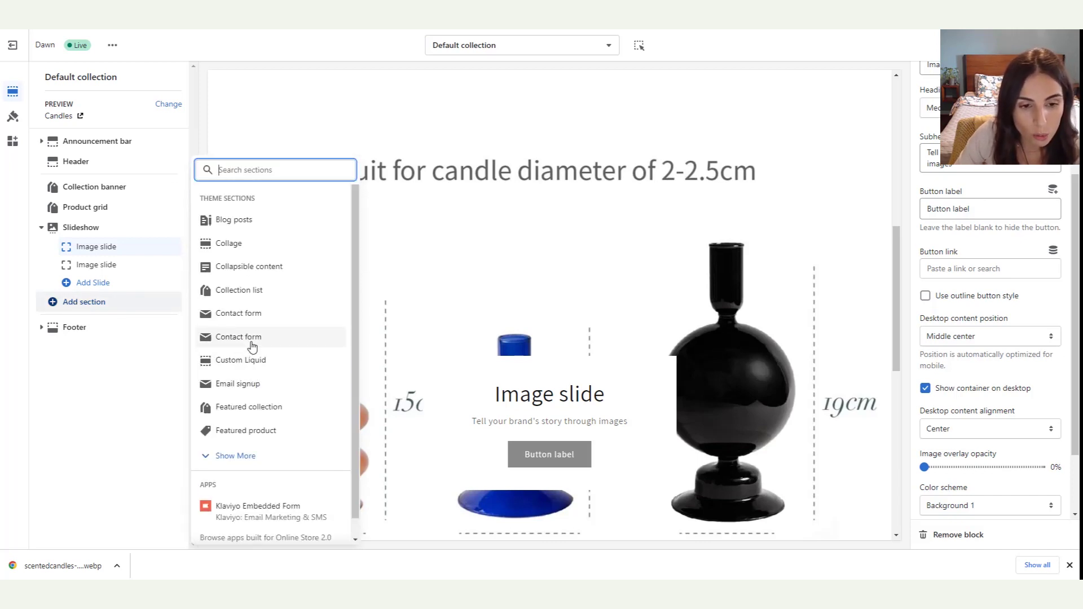
pyautogui.scroll(-1, 241, 401)
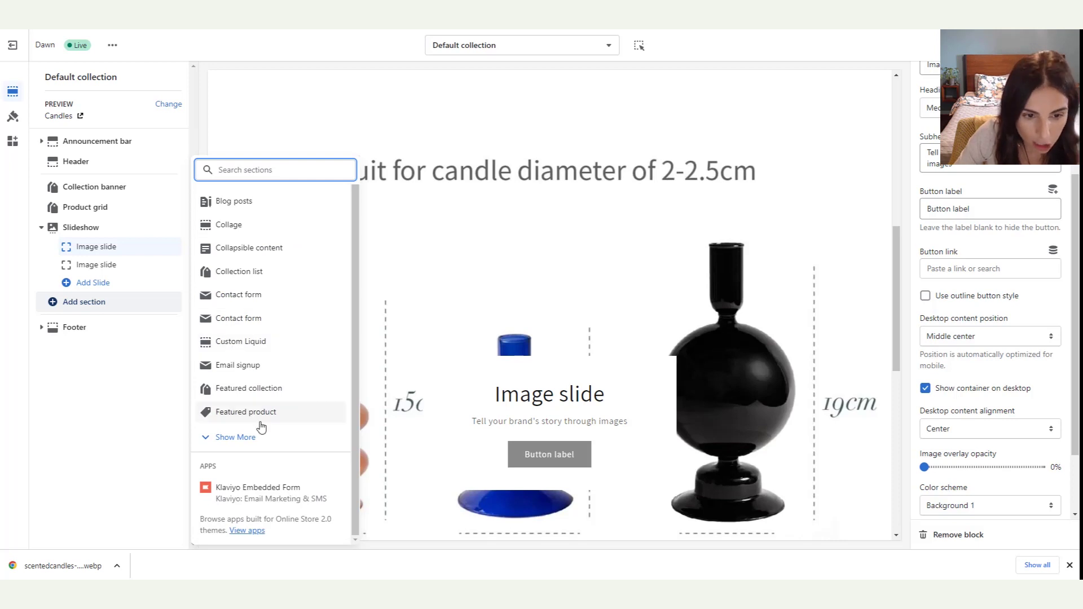
pyautogui.click(255, 439)
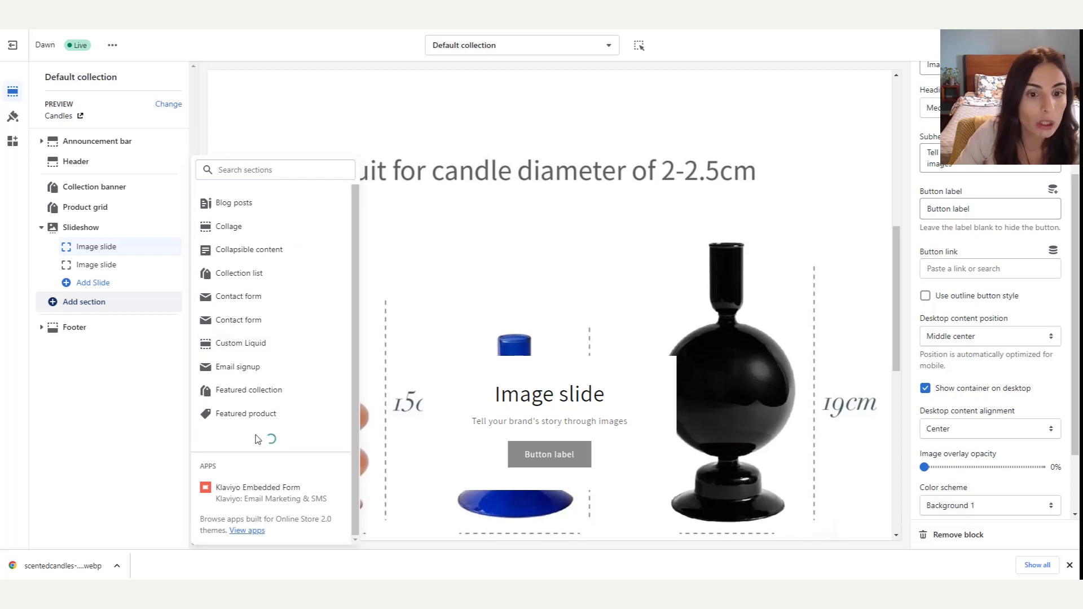
pyautogui.scroll(-3, 258, 401)
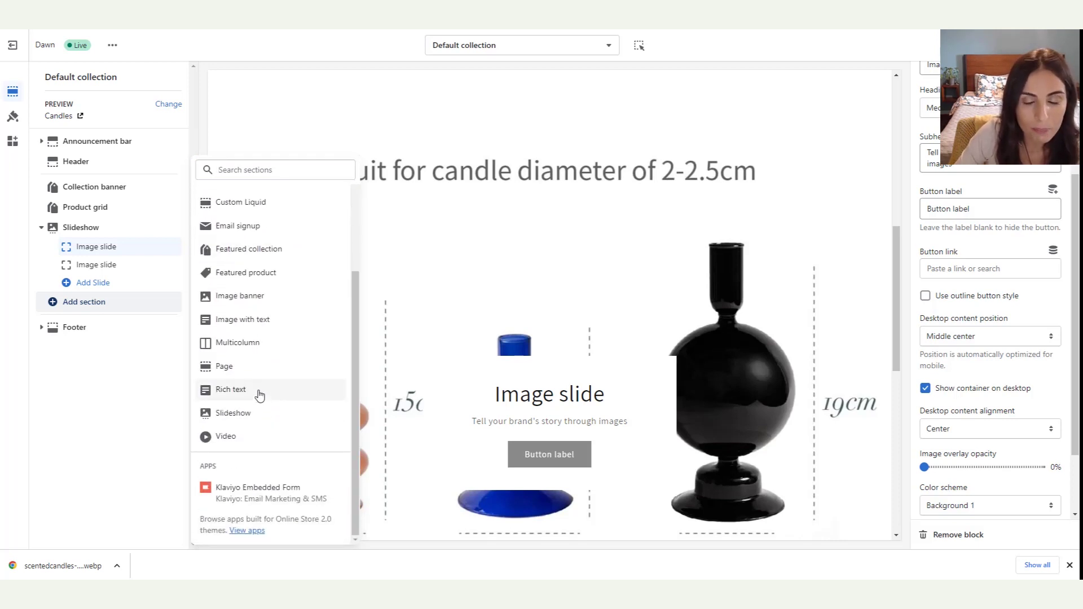
# - Create a new collection template named Candle, based on Default collection
pyautogui.click(523, 47)
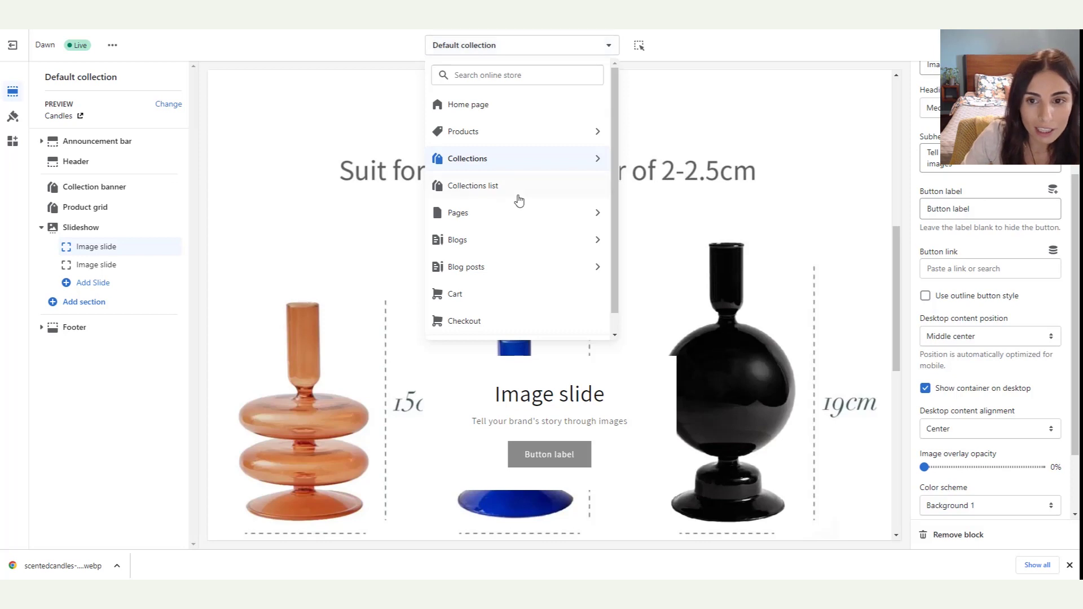
pyautogui.click(597, 158)
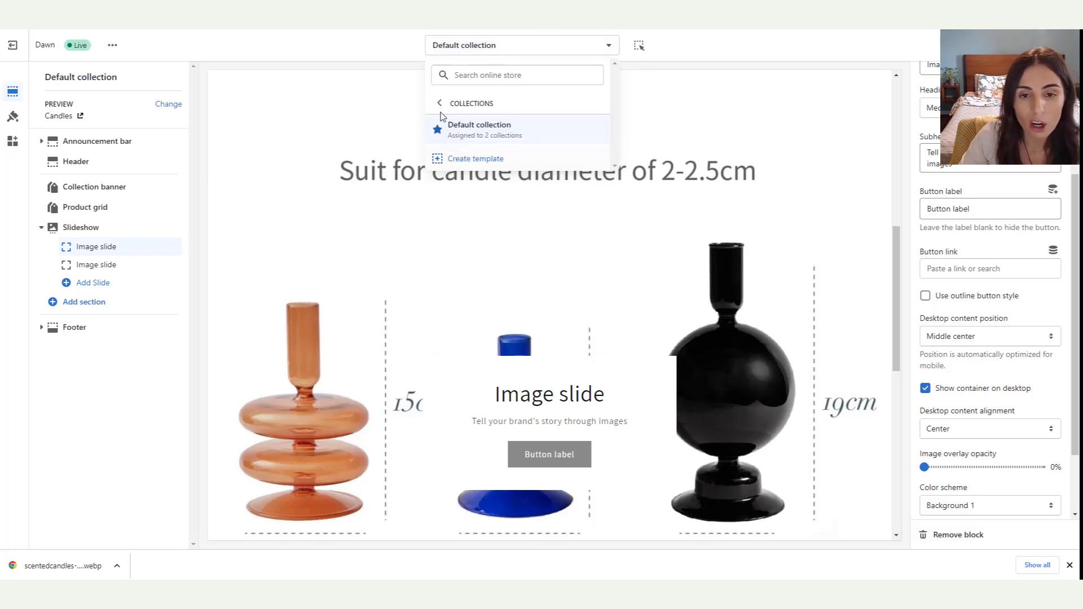
pyautogui.click(445, 159)
pyautogui.click(418, 285)
pyautogui.write('Candle')
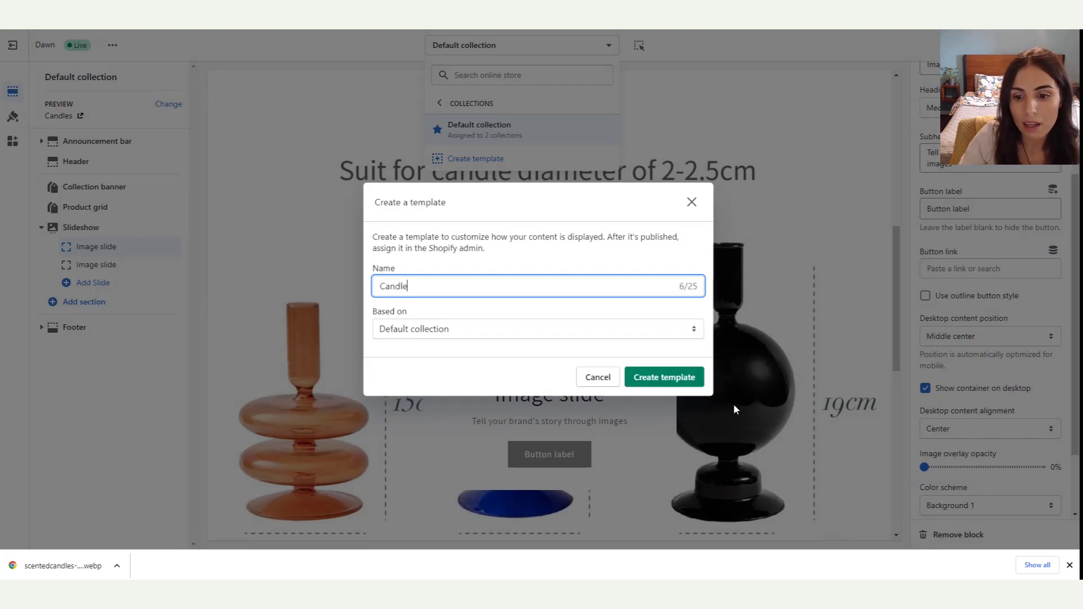
pyautogui.click(680, 376)
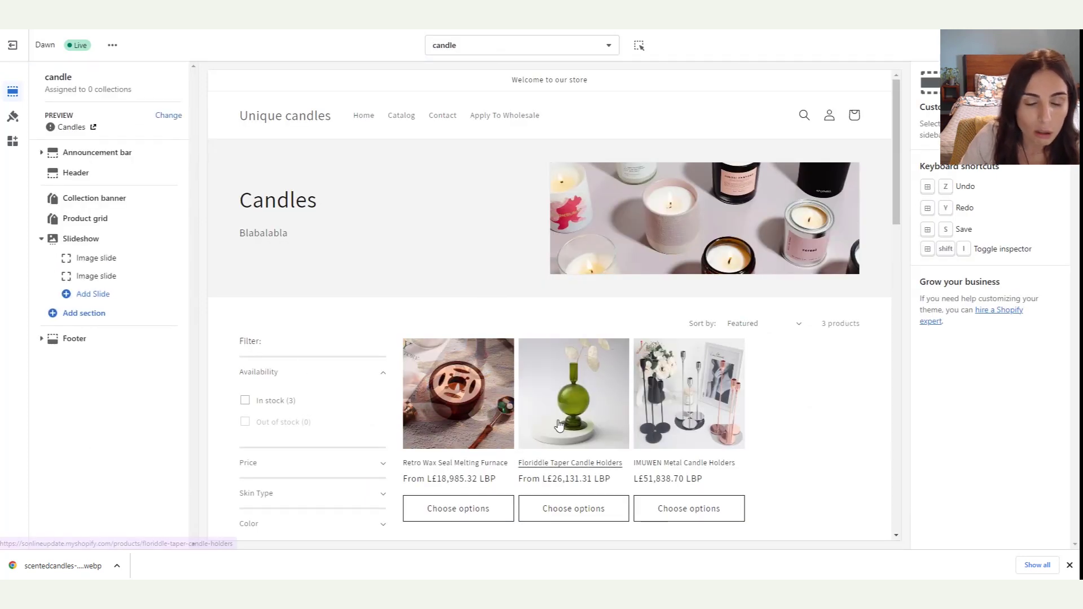
# - Add a Multicolumn section to the candle template and place it between the Collection banner and the Product grid
pyautogui.click(97, 315)
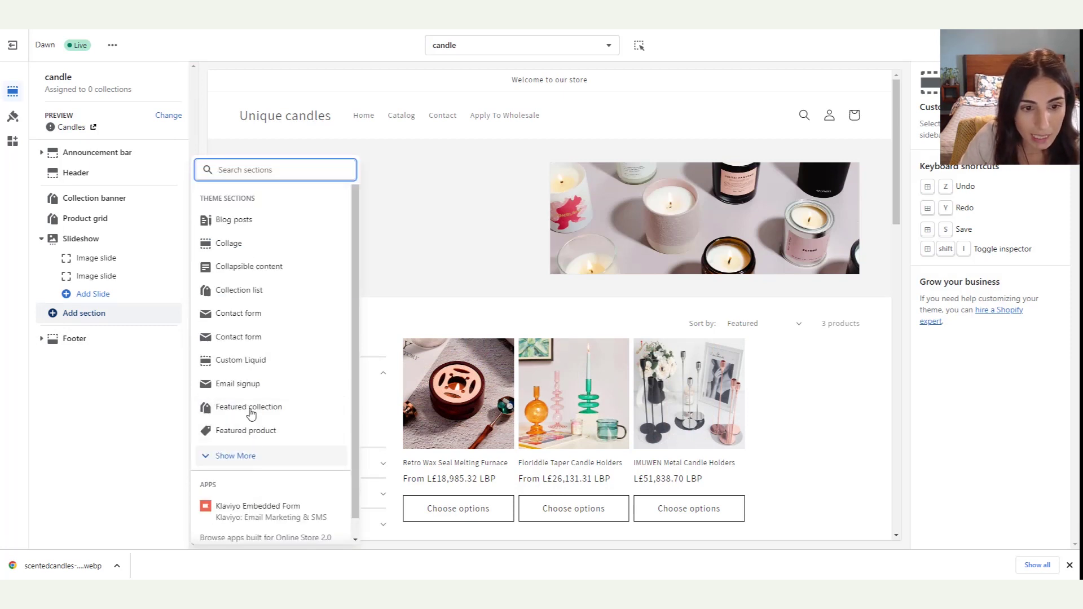
pyautogui.click(254, 456)
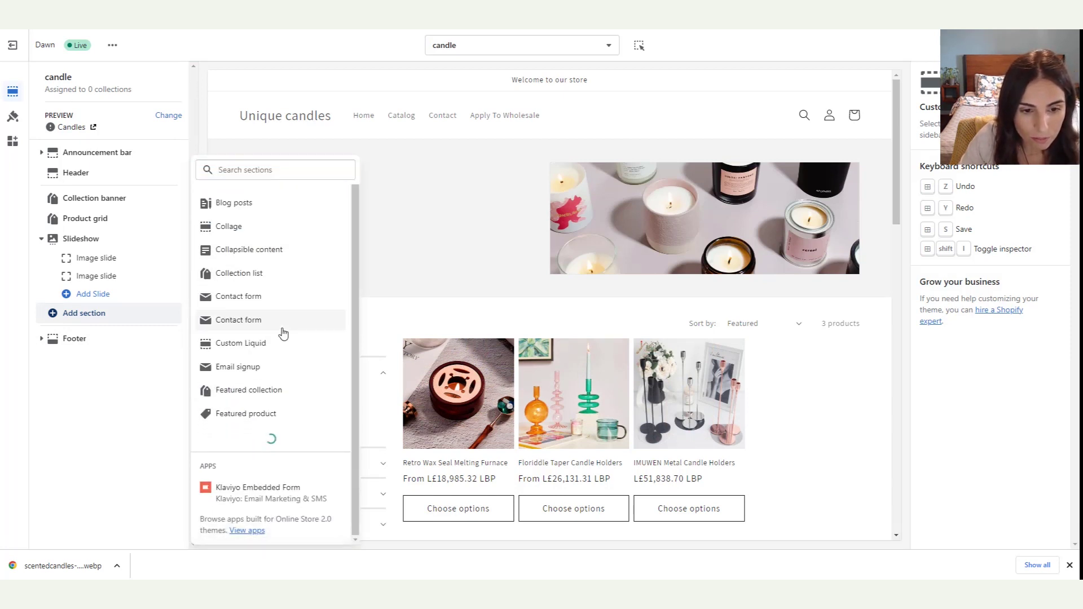
pyautogui.scroll(-2, 283, 333)
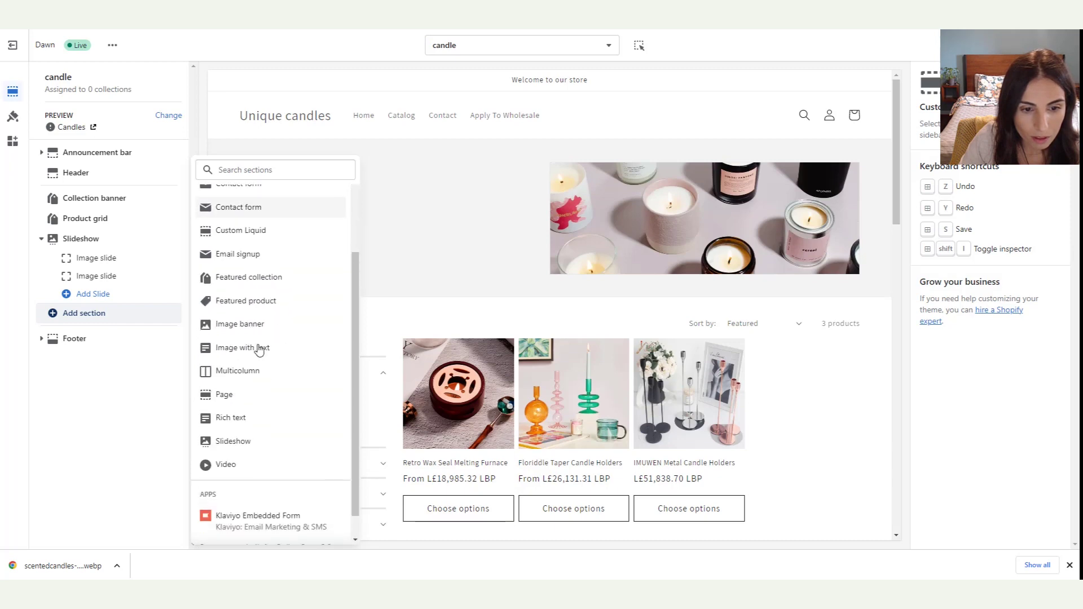
pyautogui.click(270, 375)
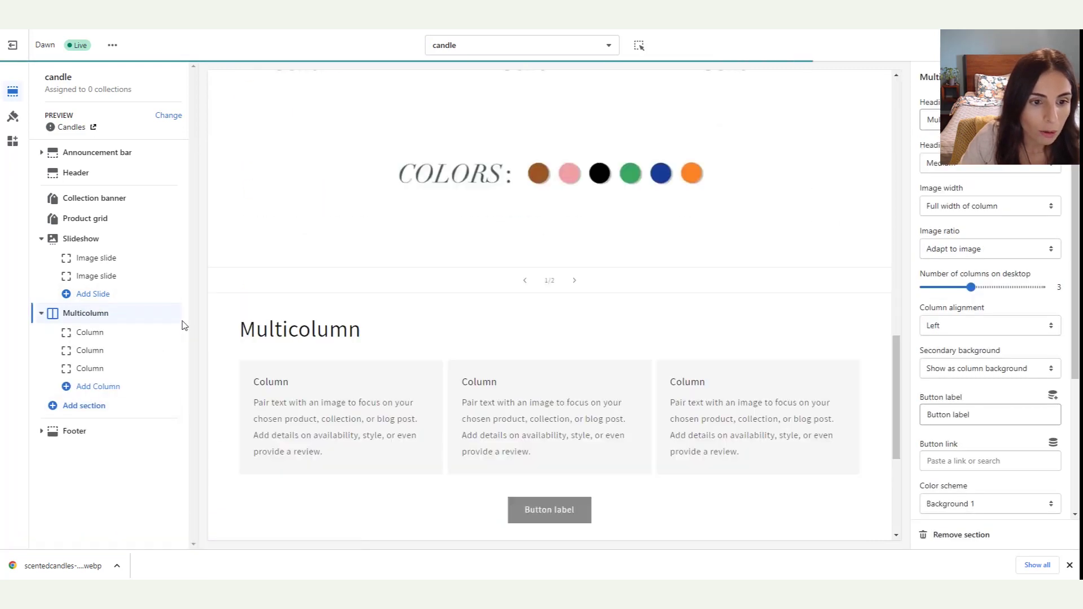
pyautogui.moveTo(173, 312); pyautogui.dragTo(178, 219)
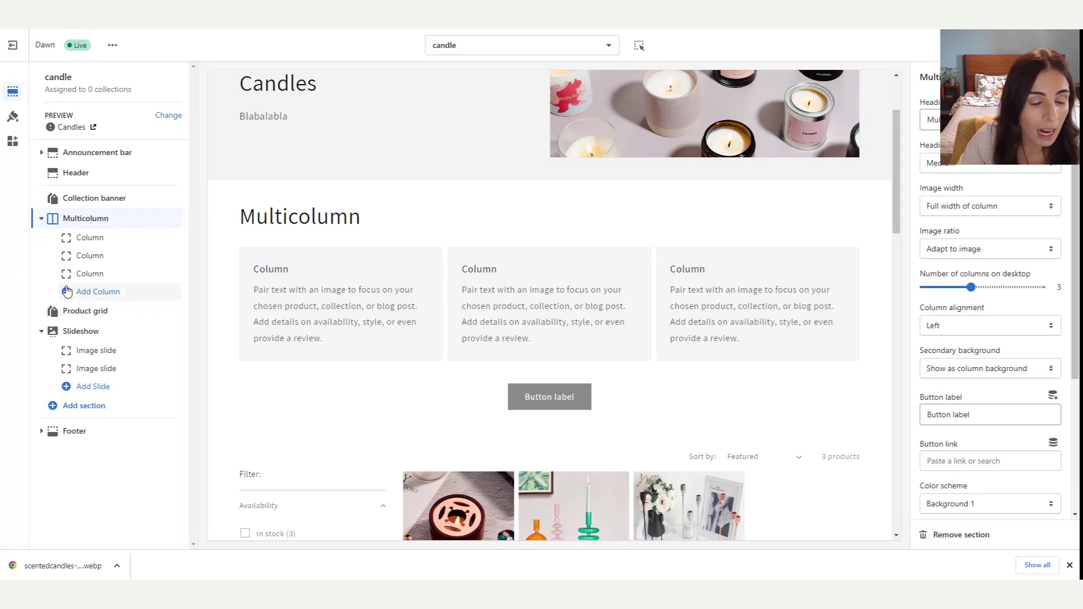
# - Add a Rich text section and place it between the Multicolumn section and the Product grid
pyautogui.click(70, 409)
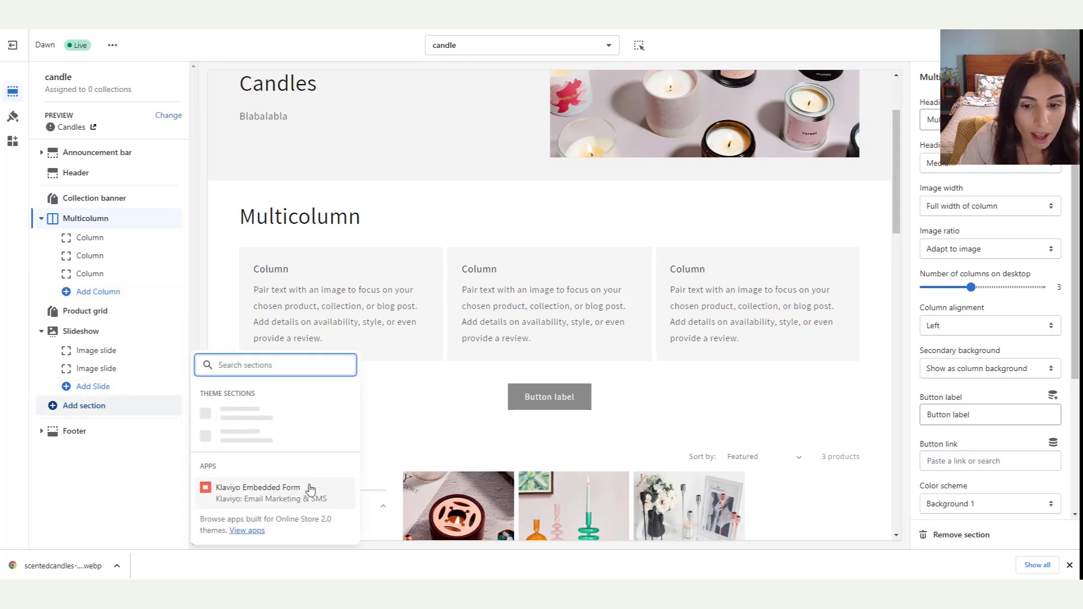
pyautogui.click(255, 457)
pyautogui.scroll(-1, 226, 415)
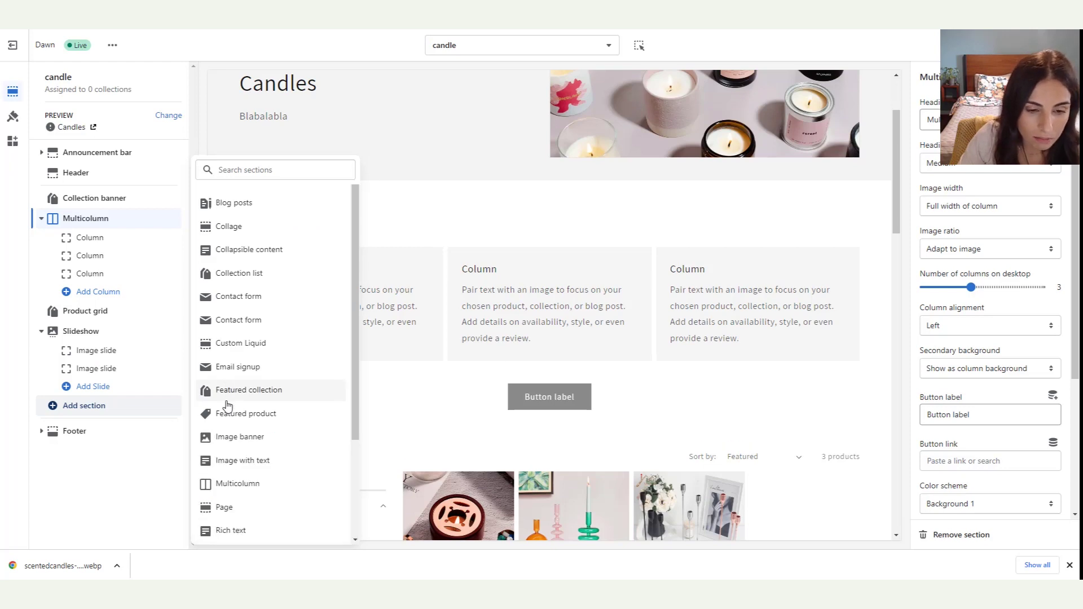
pyautogui.scroll(-3, 234, 429)
pyautogui.click(242, 390)
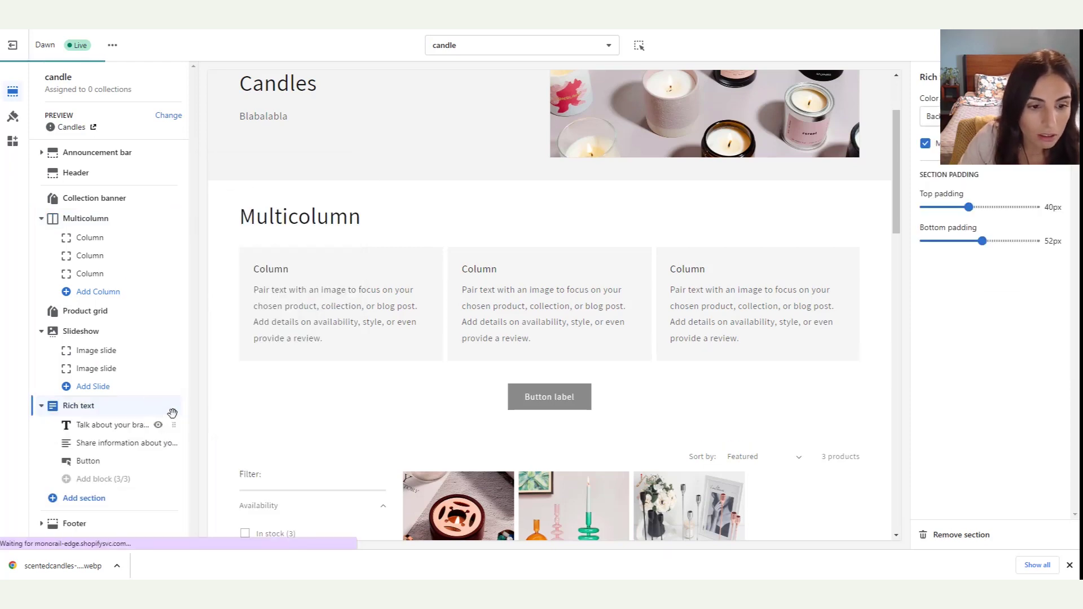
pyautogui.moveTo(172, 405); pyautogui.dragTo(179, 312)
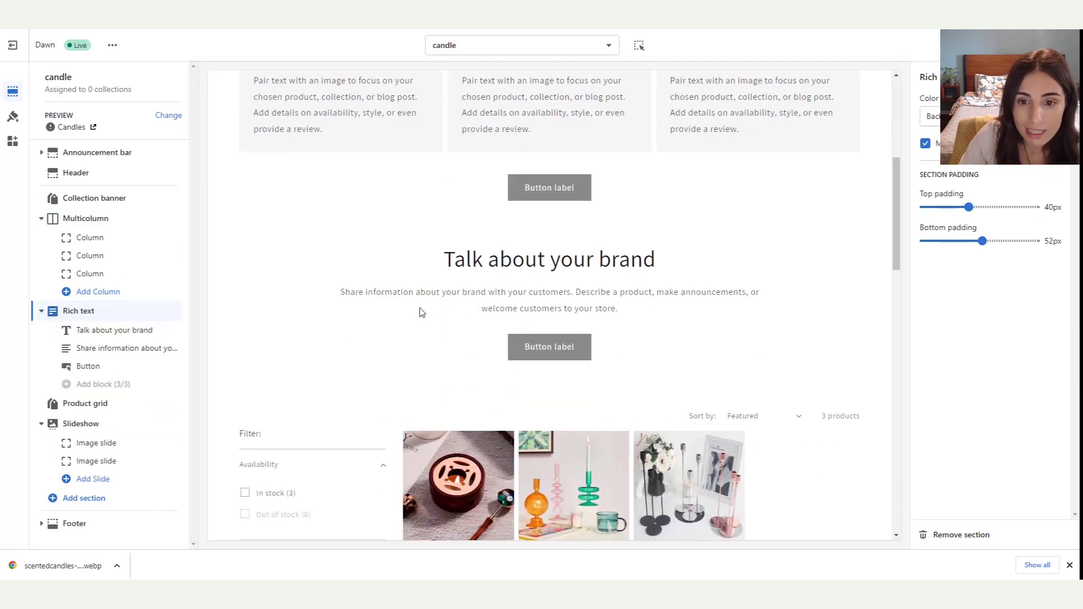
# - Review the candle template's page preview, then check the theme template options of the "Items below 50$" collection in the admin
pyautogui.scroll(5, 896, 164)
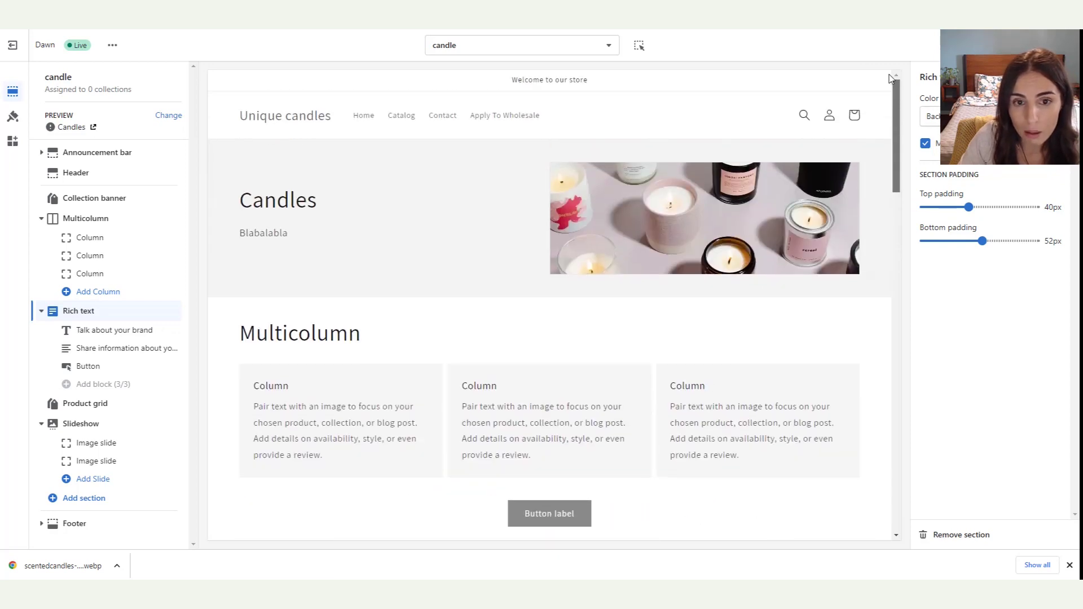
pyautogui.scroll(-15, 880, 169)
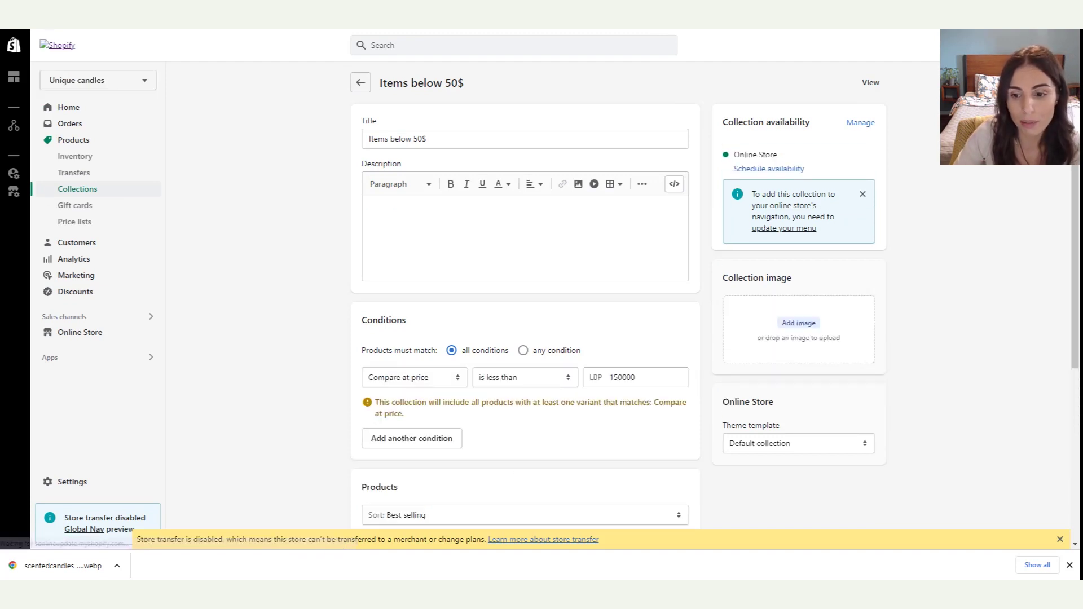
pyautogui.click(779, 447)
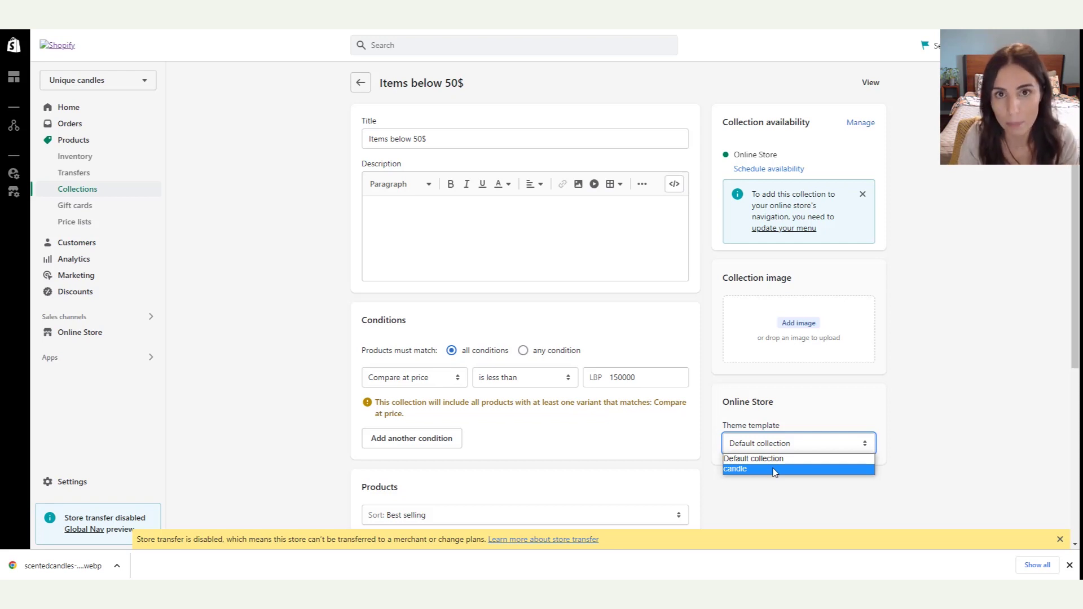
pyautogui.press('Escape')
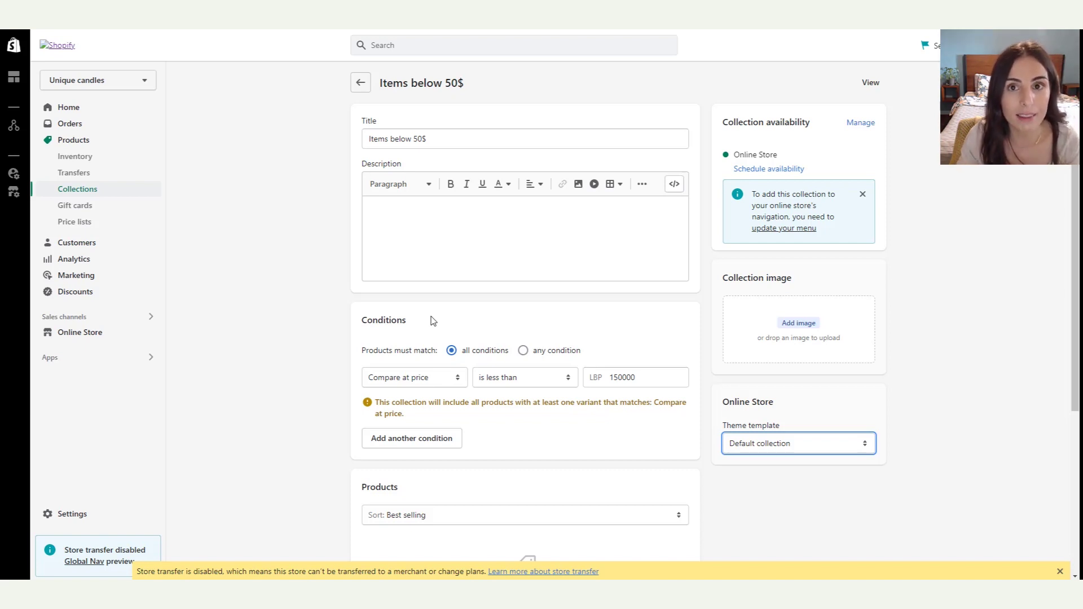
# - Find the Focal trial theme in the online store's theme library and open it for customization
pyautogui.click(75, 341)
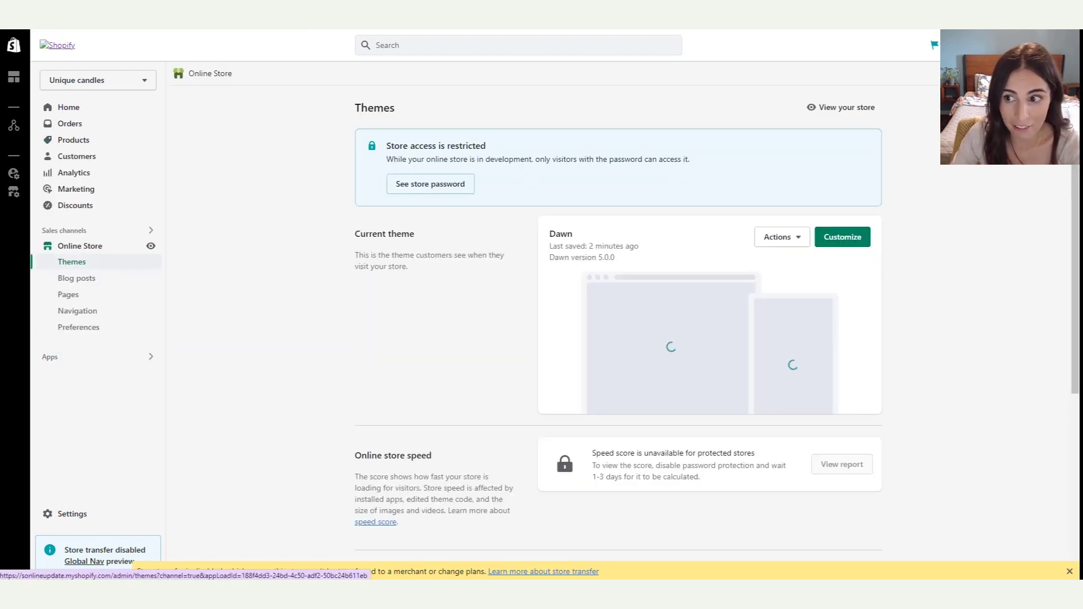
pyautogui.scroll(-2, 1077, 198)
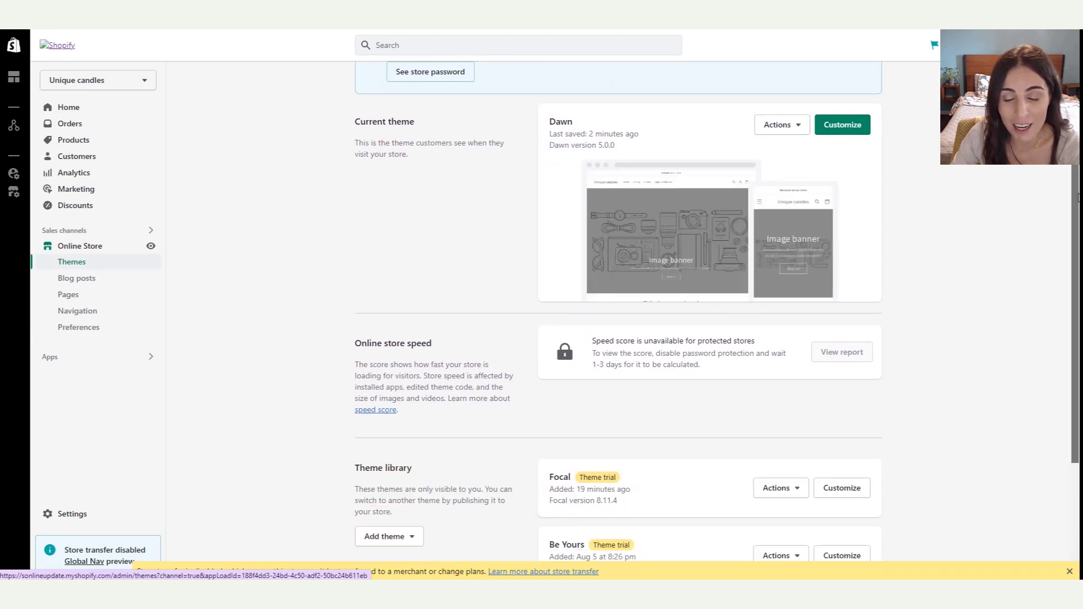
pyautogui.scroll(-2, 1078, 197)
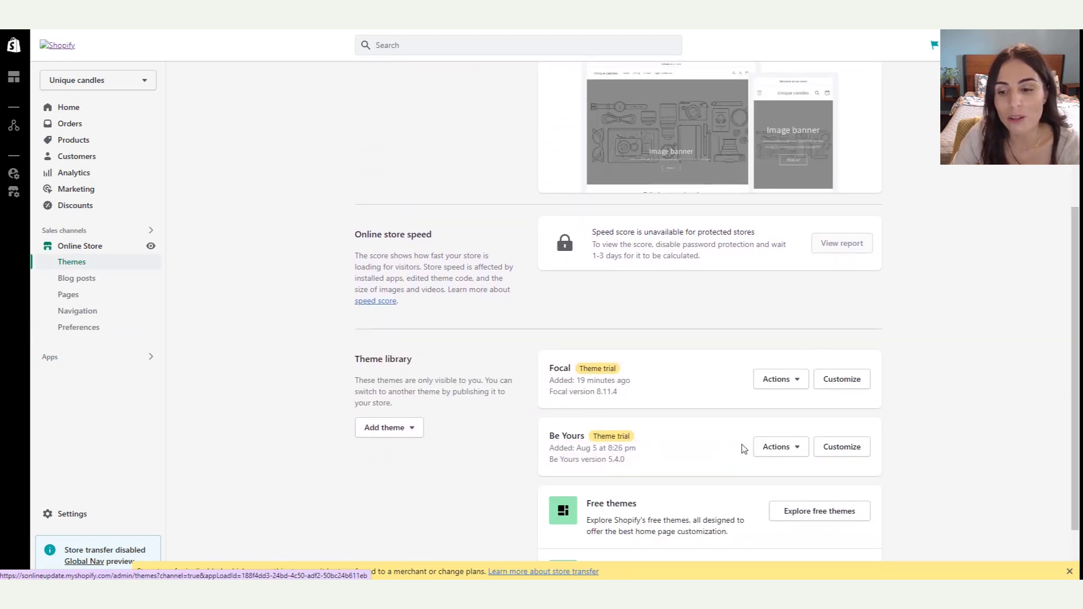
pyautogui.click(793, 384)
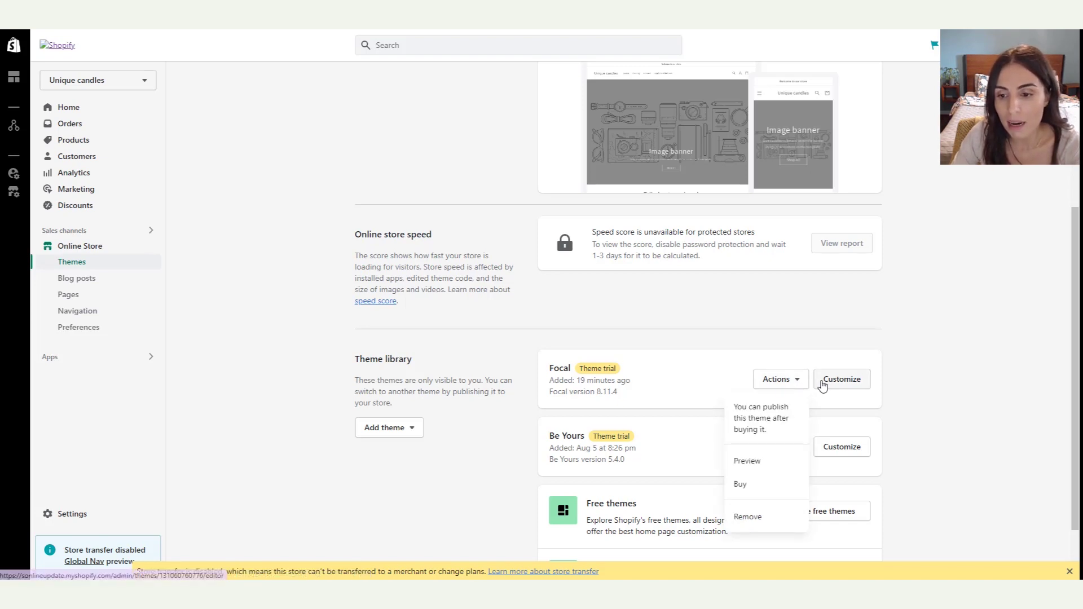
pyautogui.click(822, 385)
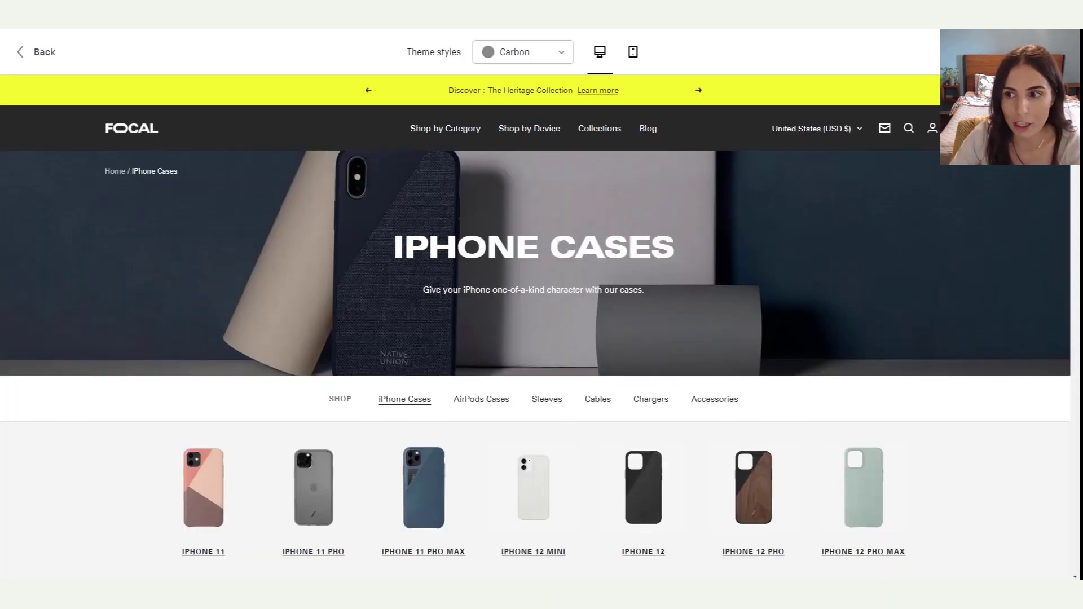
# - Examine the layout of the iPhone Cases collection page in the Focal theme demo with the Carbon style
pyautogui.scroll(-4, 536, 338)
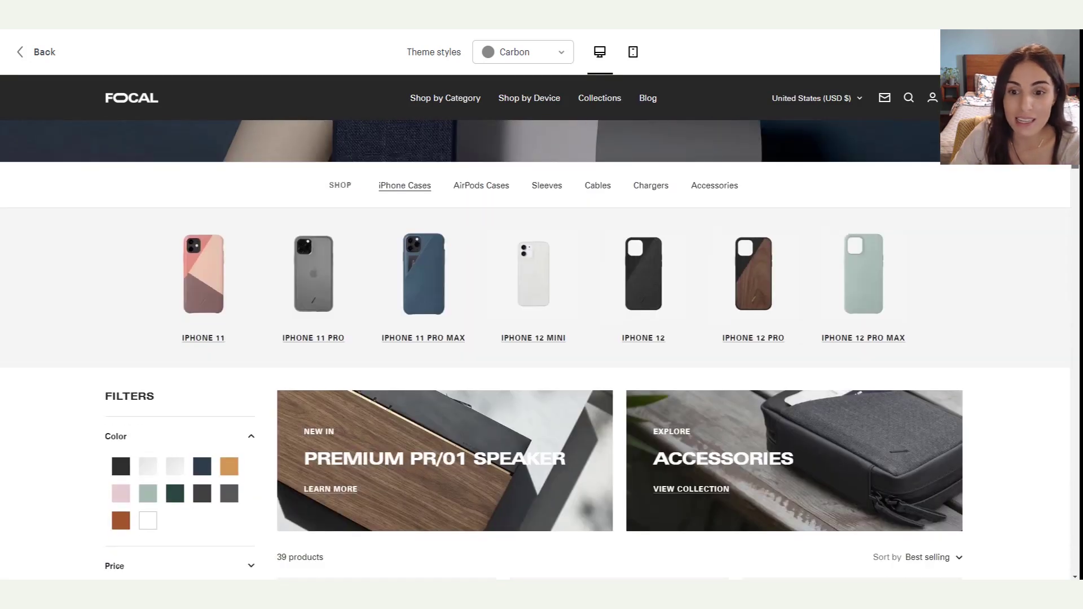
pyautogui.scroll(-1, 536, 349)
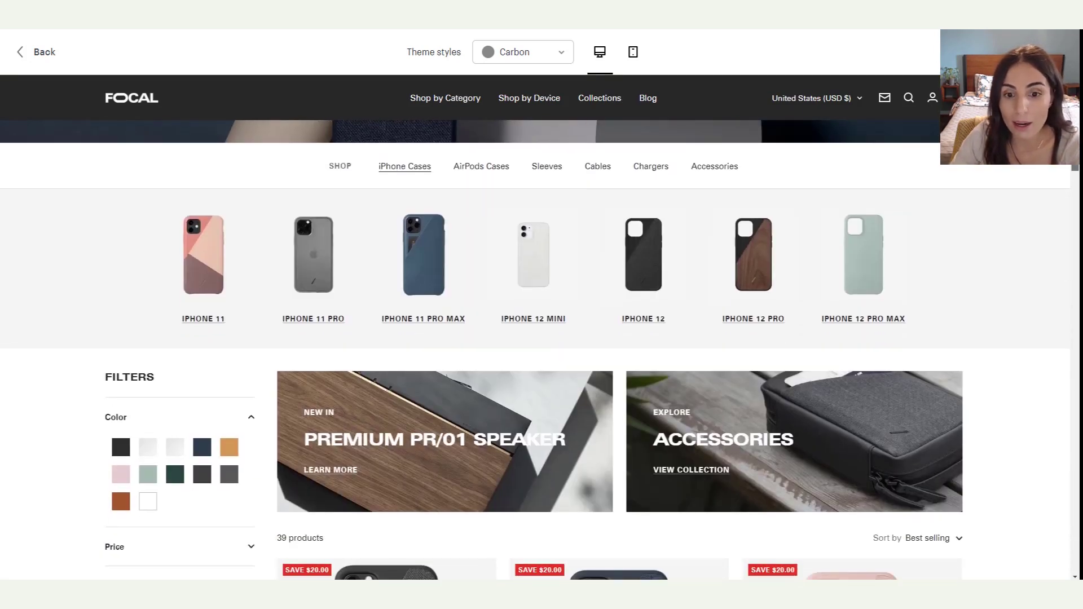
pyautogui.scroll(-3, 552, 274)
pyautogui.scroll(7, 552, 274)
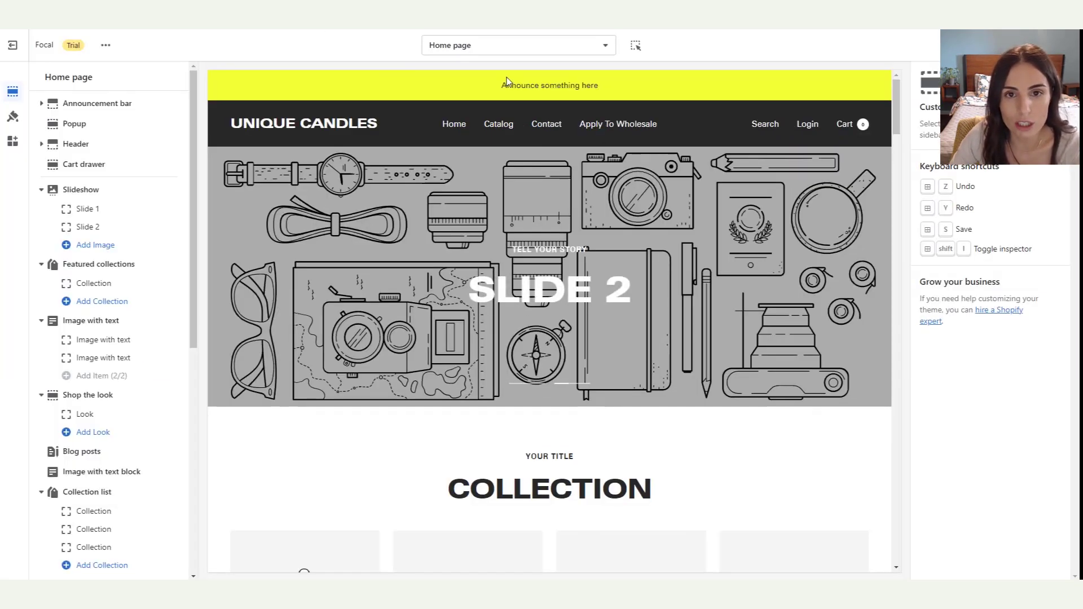
# - Switch the Focal theme editor from the home page to the Default collection template
pyautogui.click(499, 45)
pyautogui.click(488, 160)
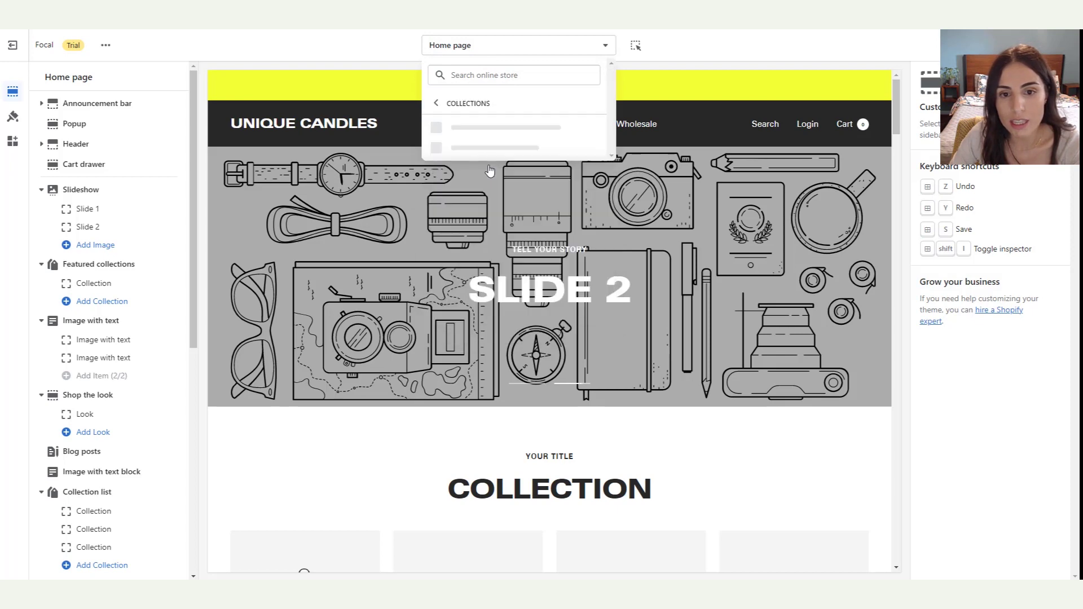
pyautogui.click(475, 127)
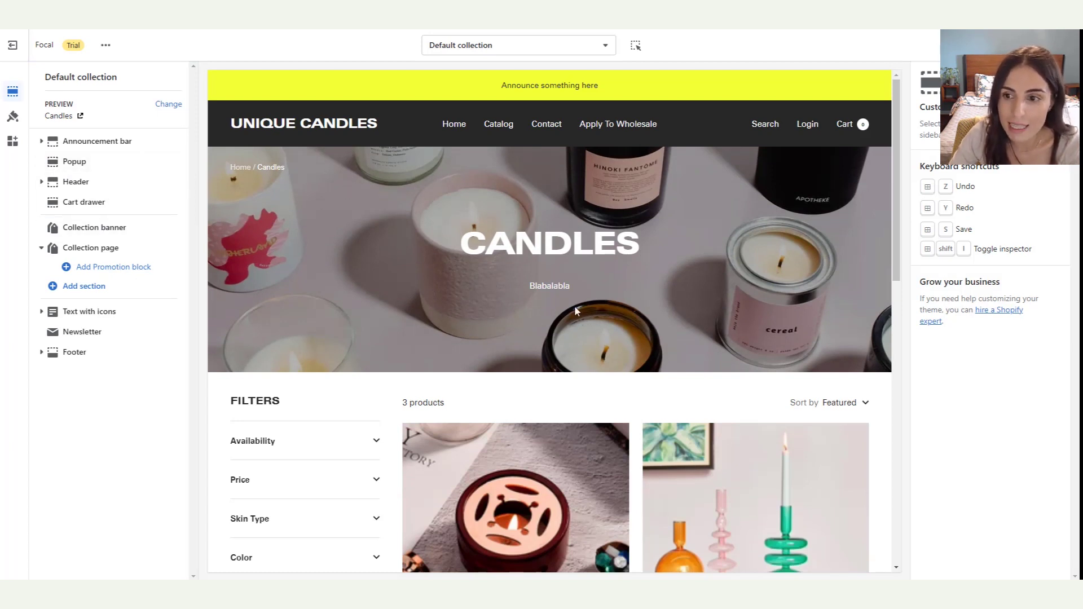
# - Set the Collection banner's quick links to the Main menu, checking the store's Navigation menus in the admin
pyautogui.click(108, 231)
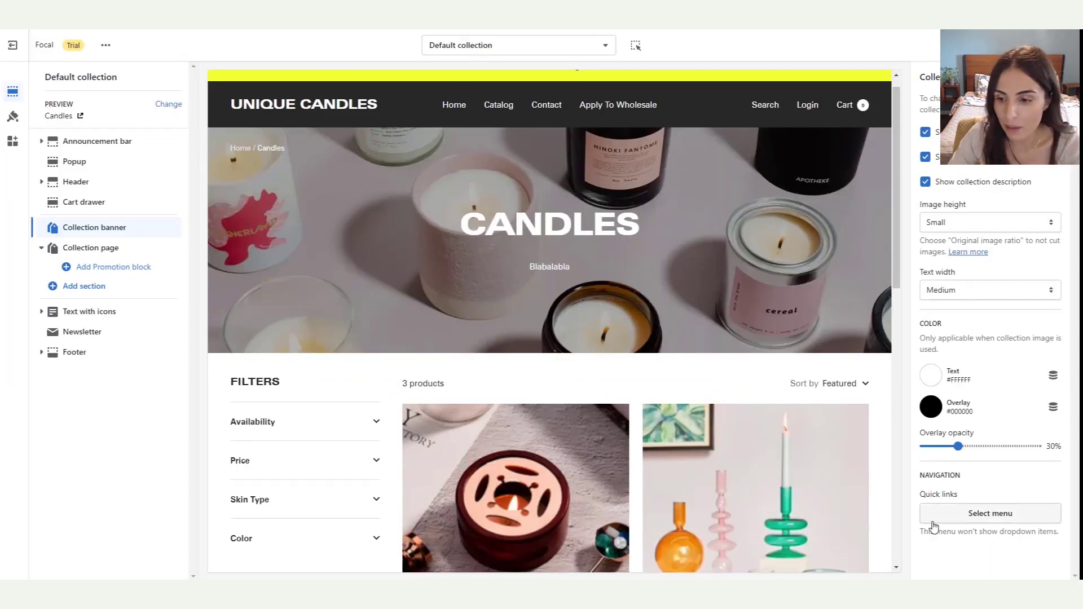
pyautogui.click(957, 515)
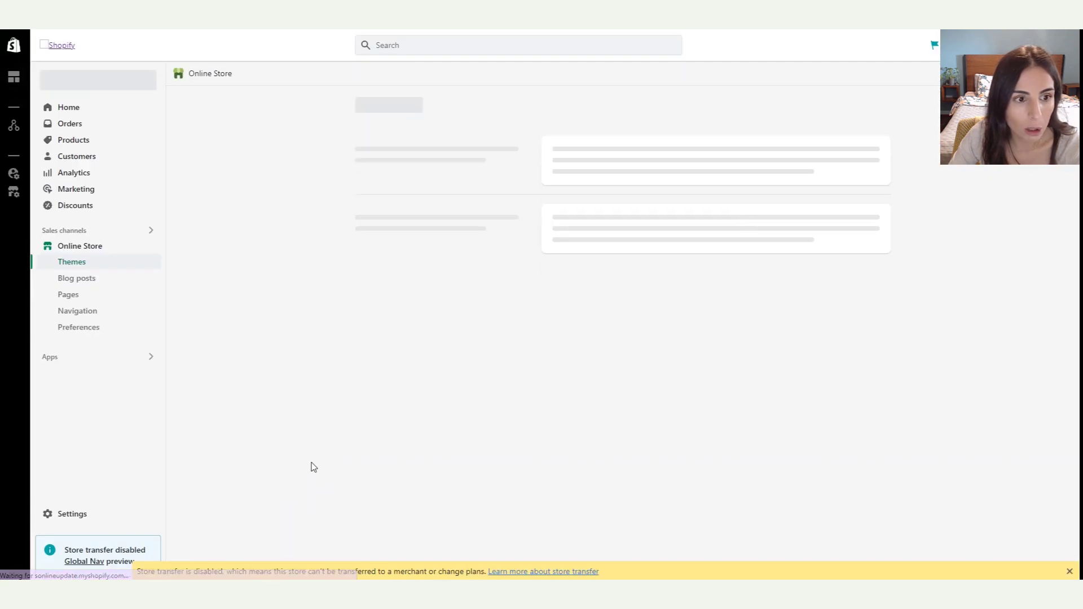
pyautogui.click(90, 311)
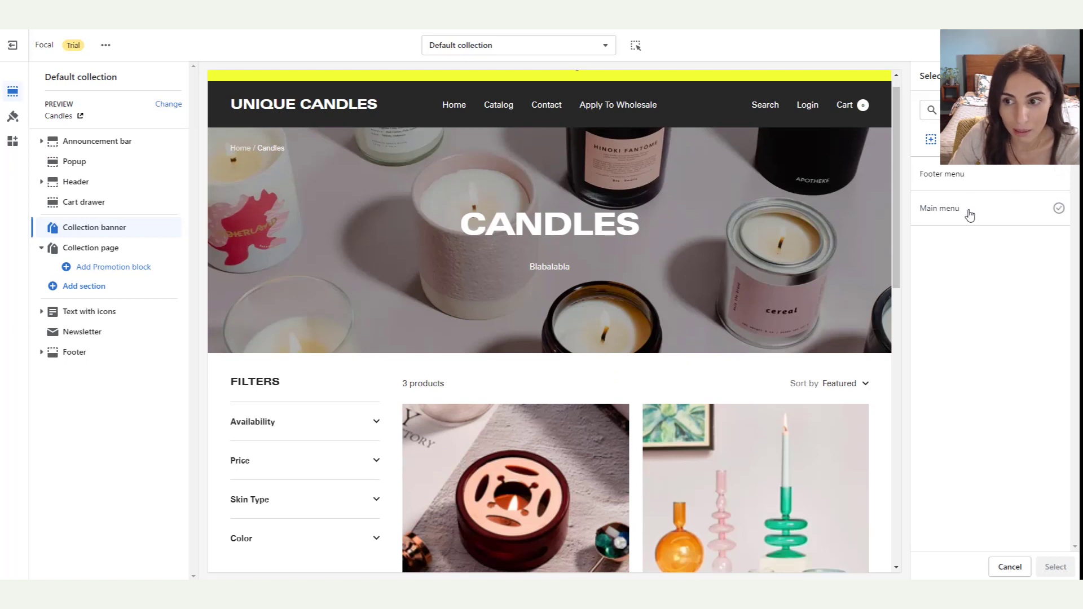
pyautogui.click(963, 216)
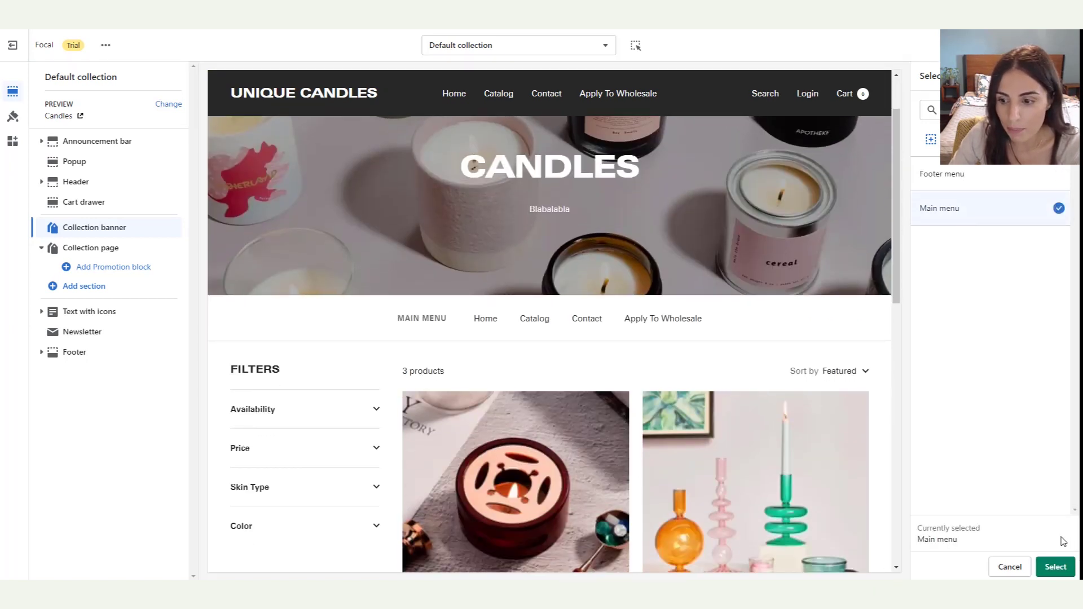
pyautogui.click(1055, 566)
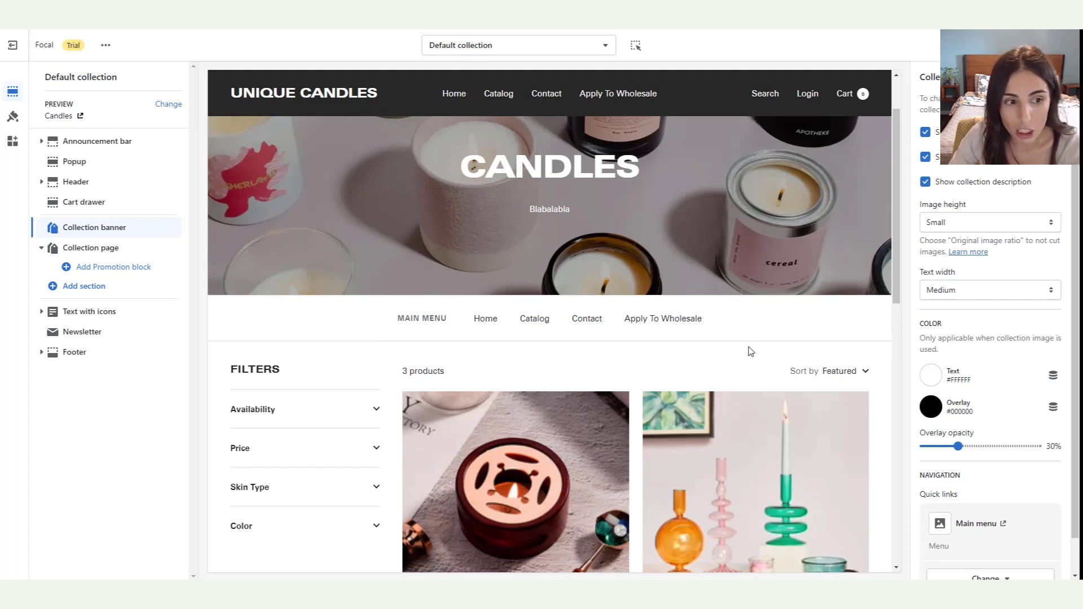
# - Compare with the Focal demo's iPhone Cases page, and add two Promotion blocks to the Collection page section
pyautogui.click(90, 251)
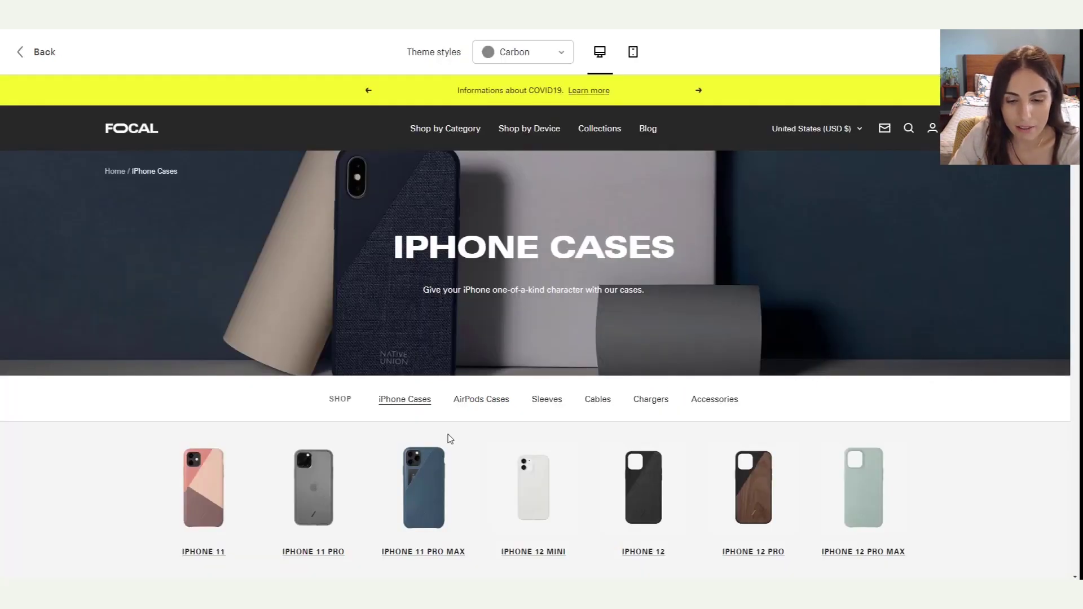
pyautogui.scroll(-5, 455, 435)
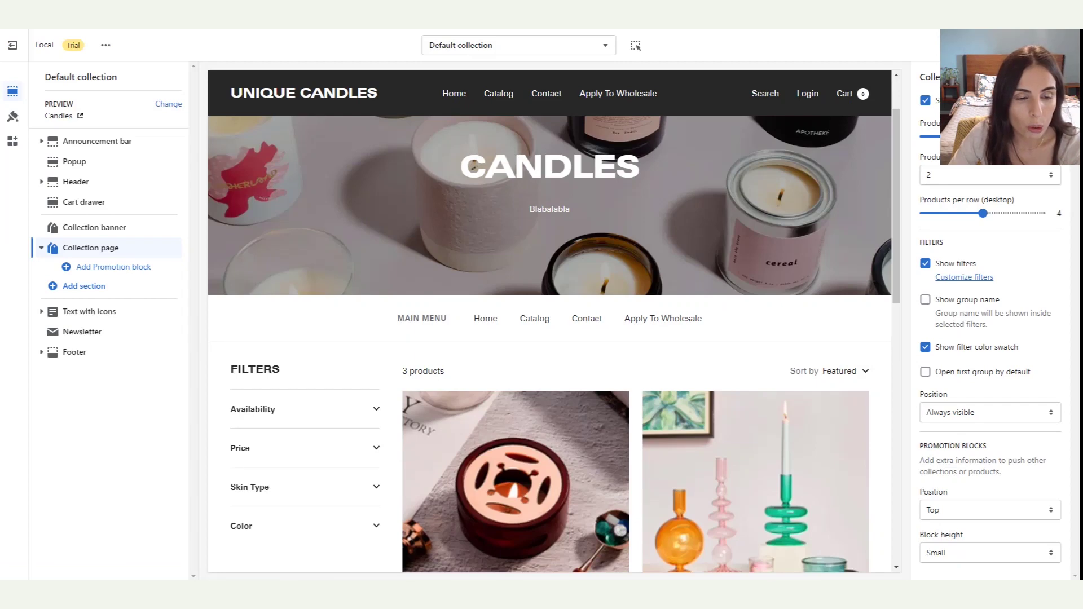
pyautogui.click(105, 268)
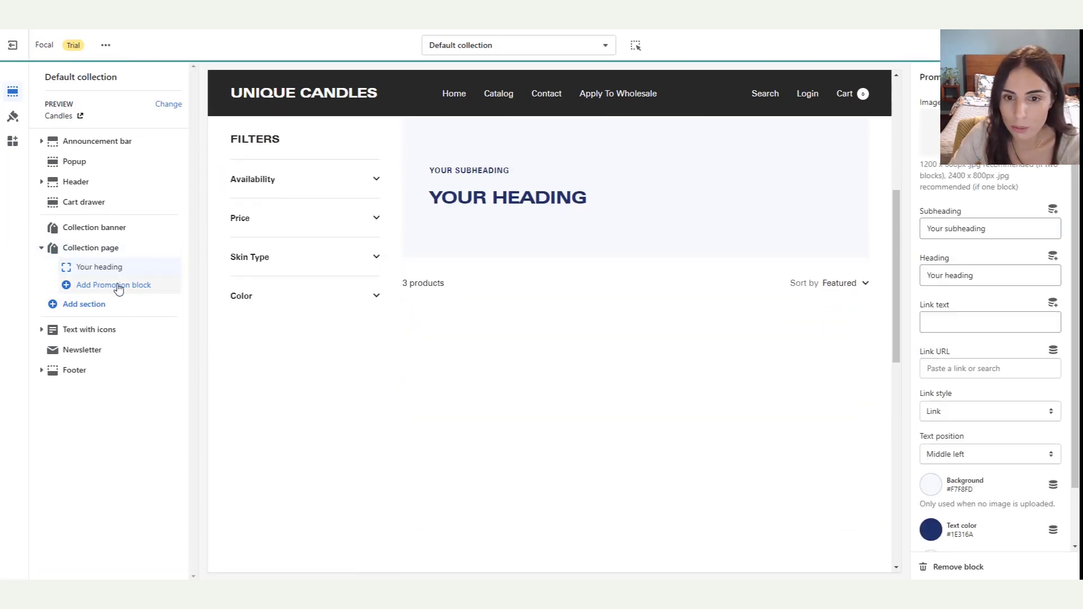
pyautogui.click(118, 286)
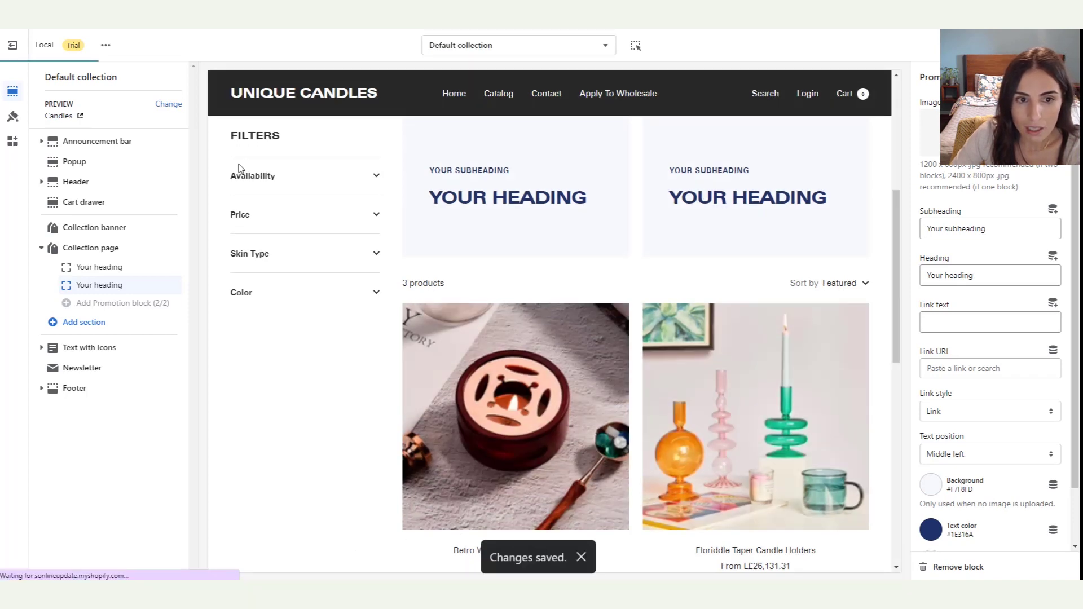
# - Inspect the options of the Availability, Skin Type and Color filter groups in the Candles collection preview
pyautogui.click(336, 179)
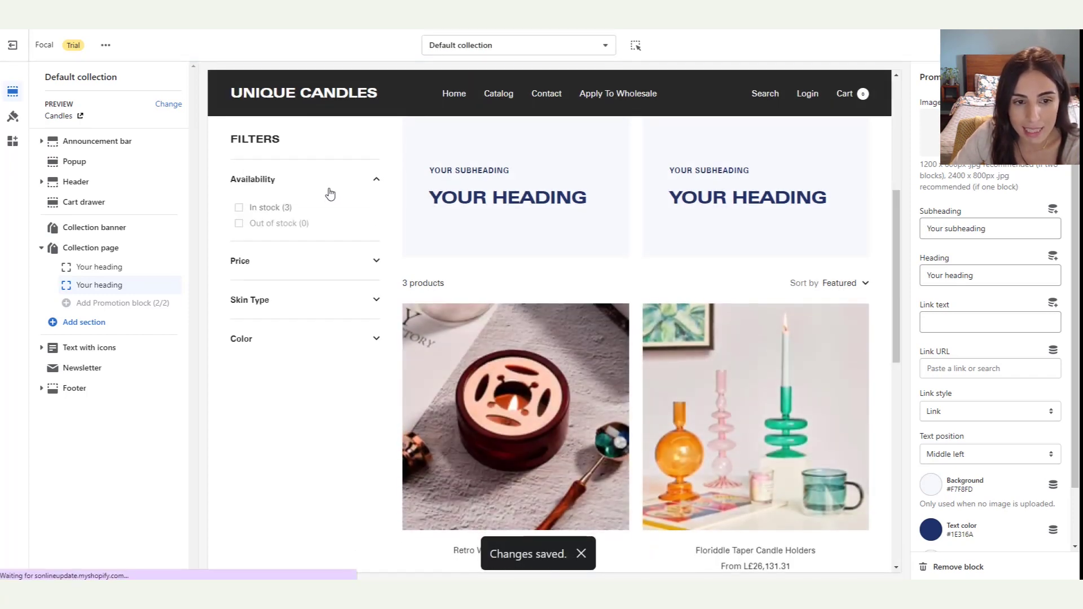
pyautogui.click(371, 189)
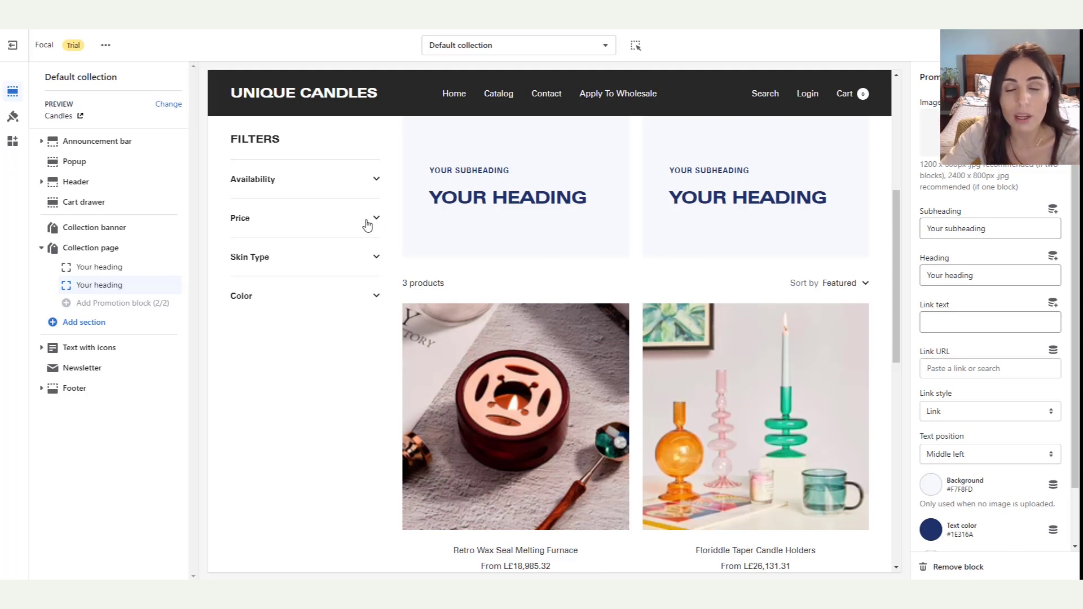
pyautogui.click(361, 260)
pyautogui.click(361, 340)
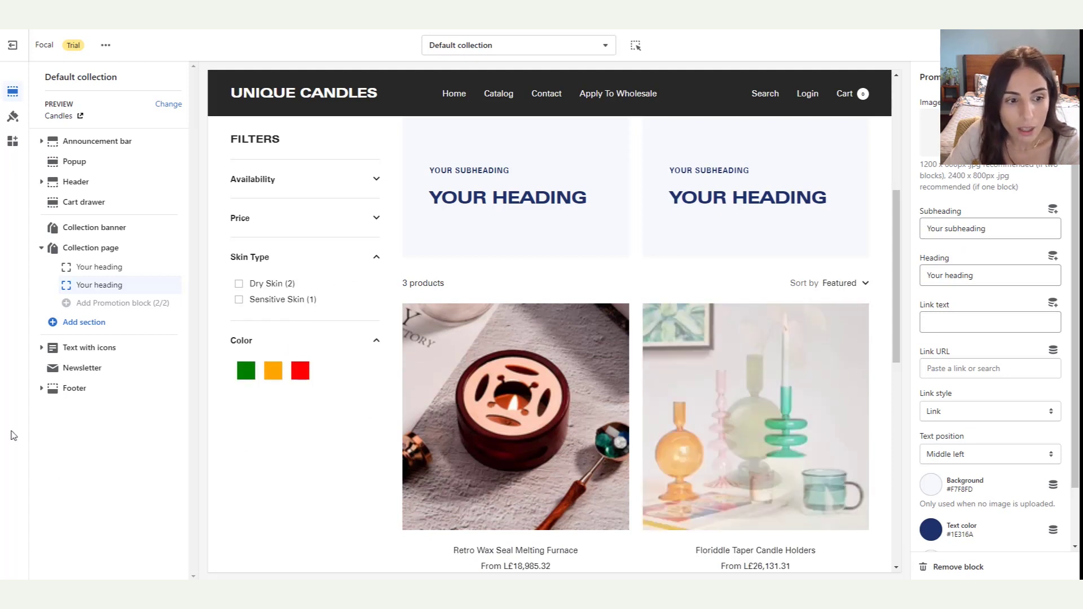
# - Add a Multi-column section between the Collection banner and Collection page sections and give it two extra columns
pyautogui.click(95, 324)
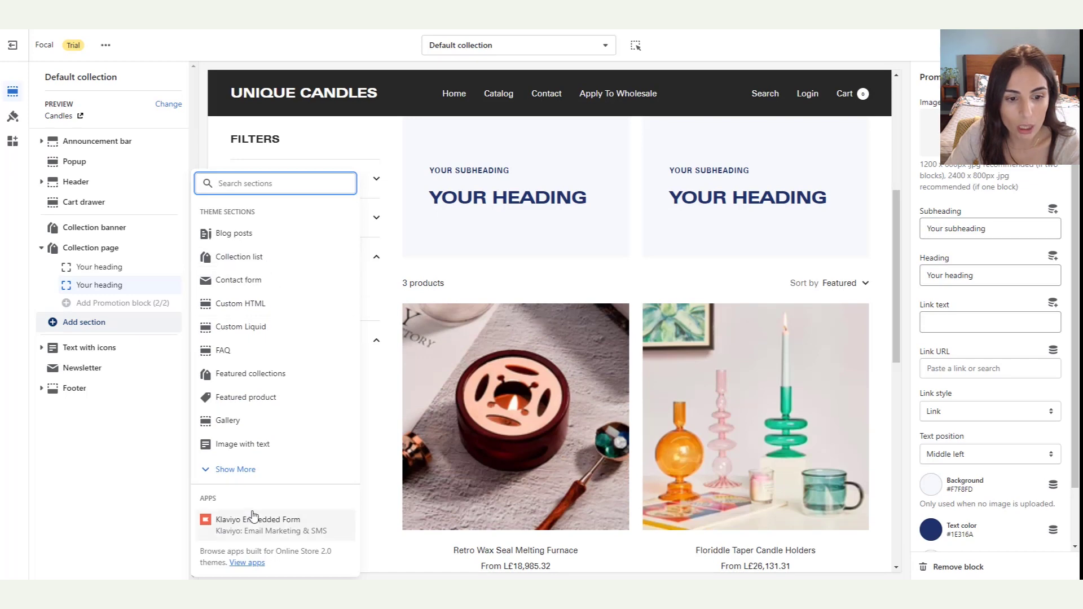
pyautogui.click(240, 470)
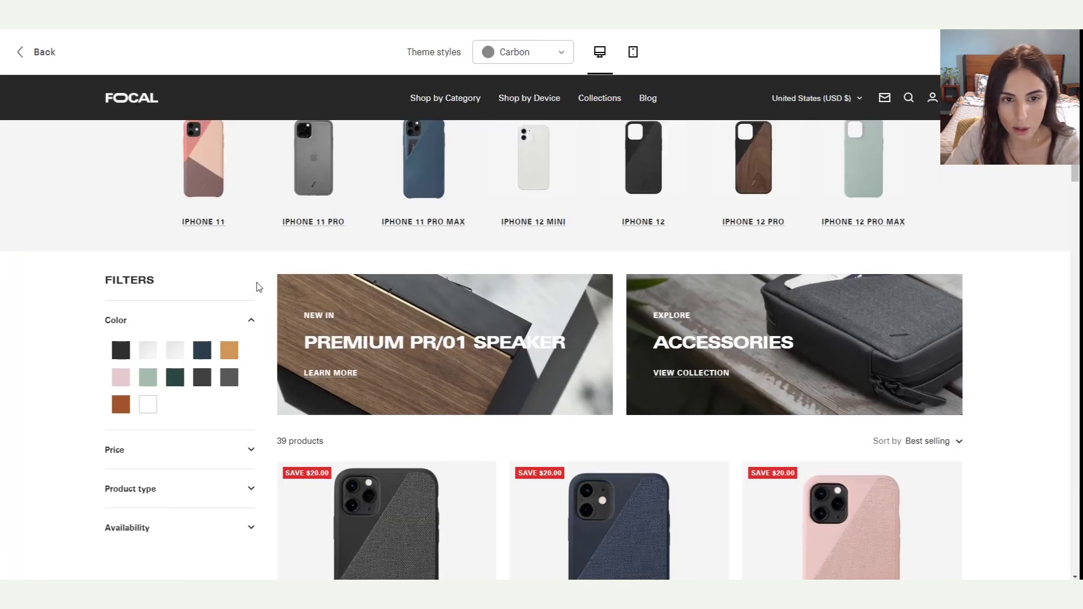
pyautogui.scroll(2, 727, 300)
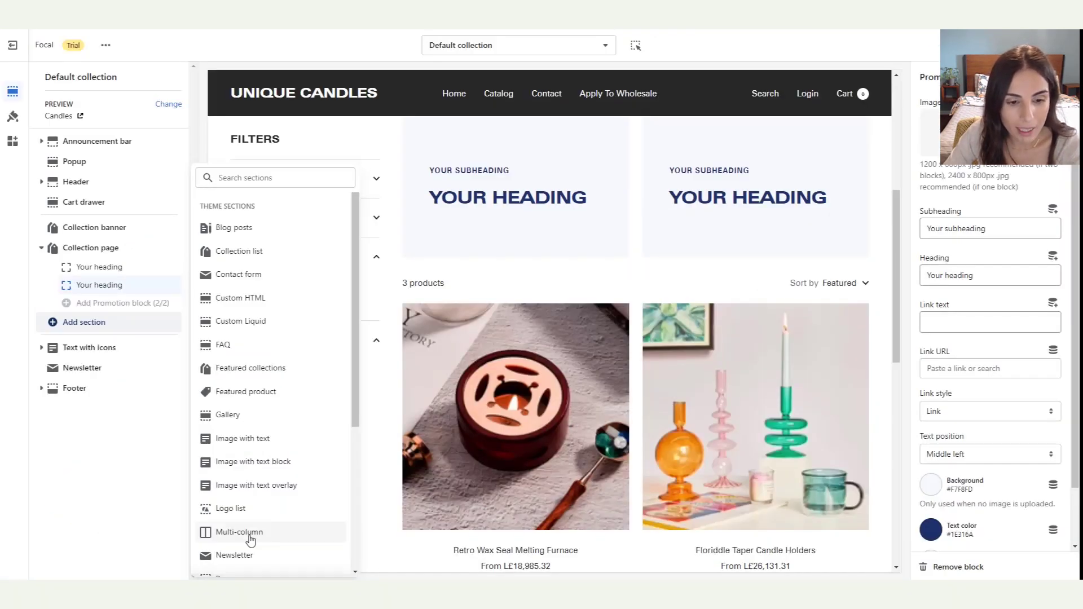
pyautogui.scroll(-1, 249, 525)
pyautogui.click(254, 477)
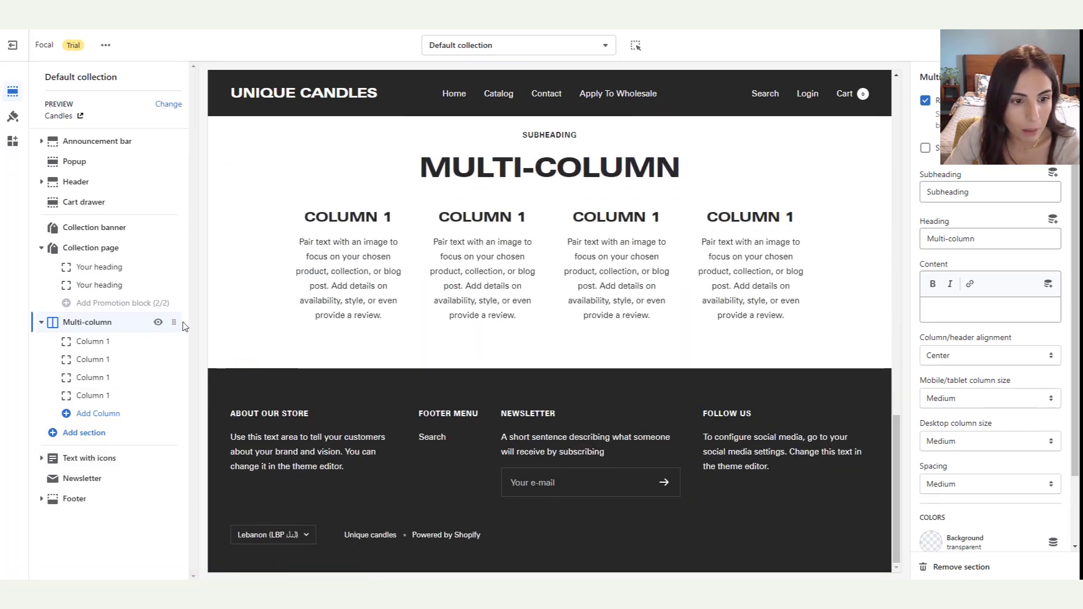
pyautogui.moveTo(174, 322); pyautogui.dragTo(184, 277)
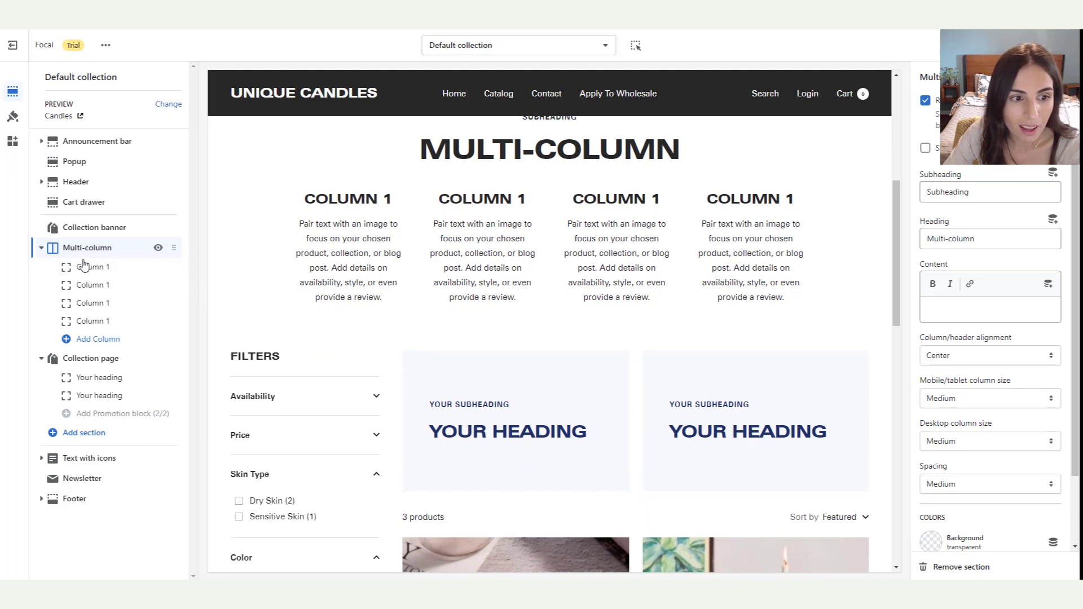
pyautogui.click(102, 339)
pyautogui.click(101, 358)
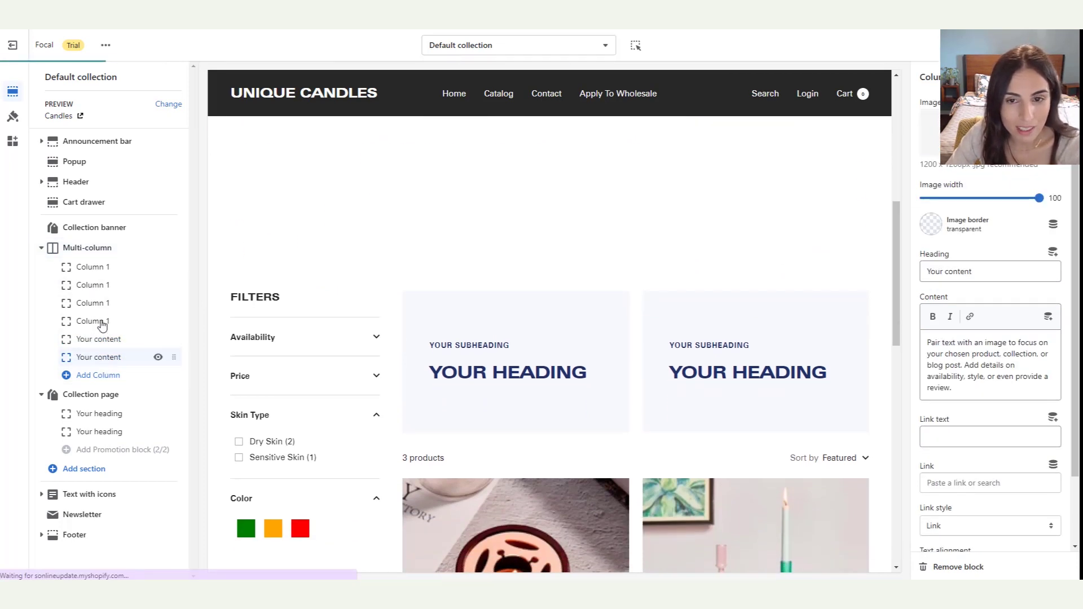
# - Clear the first column's heading and content and give it the image of the three colored candle holders
pyautogui.click(93, 267)
pyautogui.moveTo(959, 388); pyautogui.dragTo(870, 328)
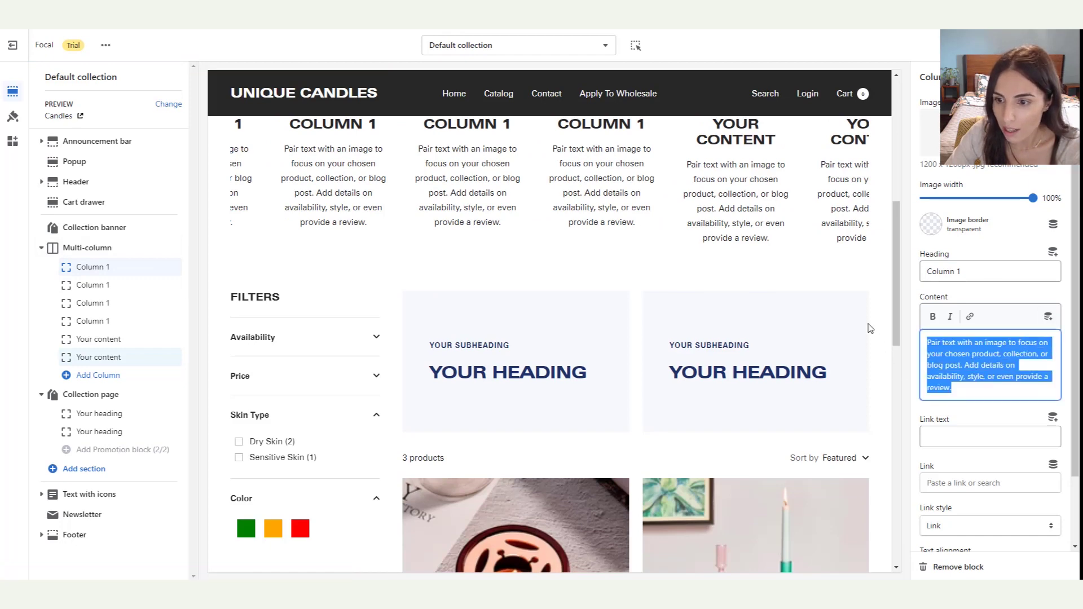
pyautogui.press('BackSpace')
pyautogui.tripleClick(971, 266)
pyautogui.press('BackSpace')
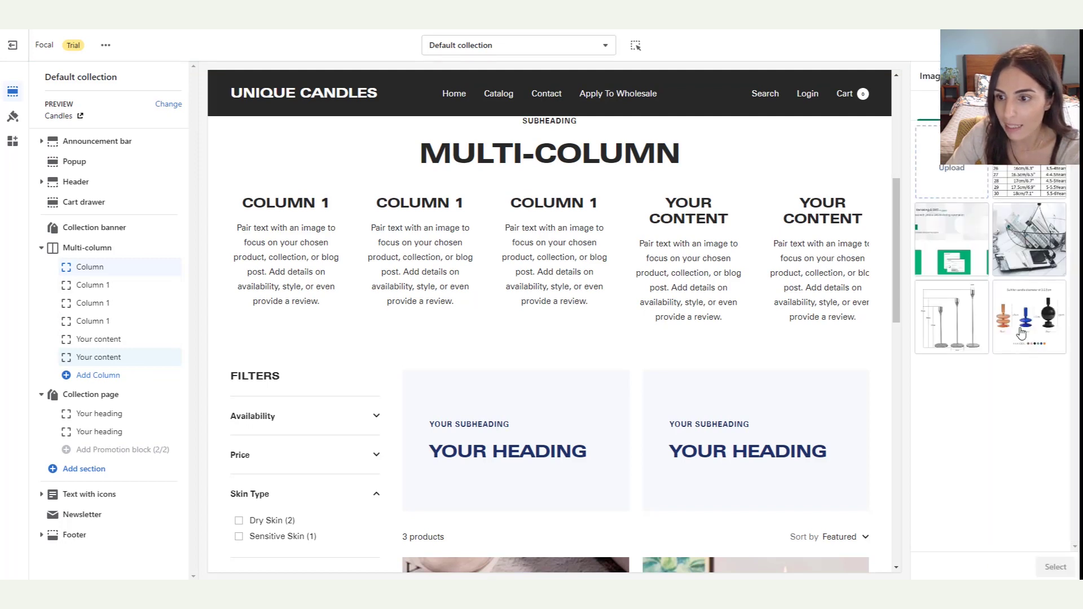
pyautogui.click(1028, 349)
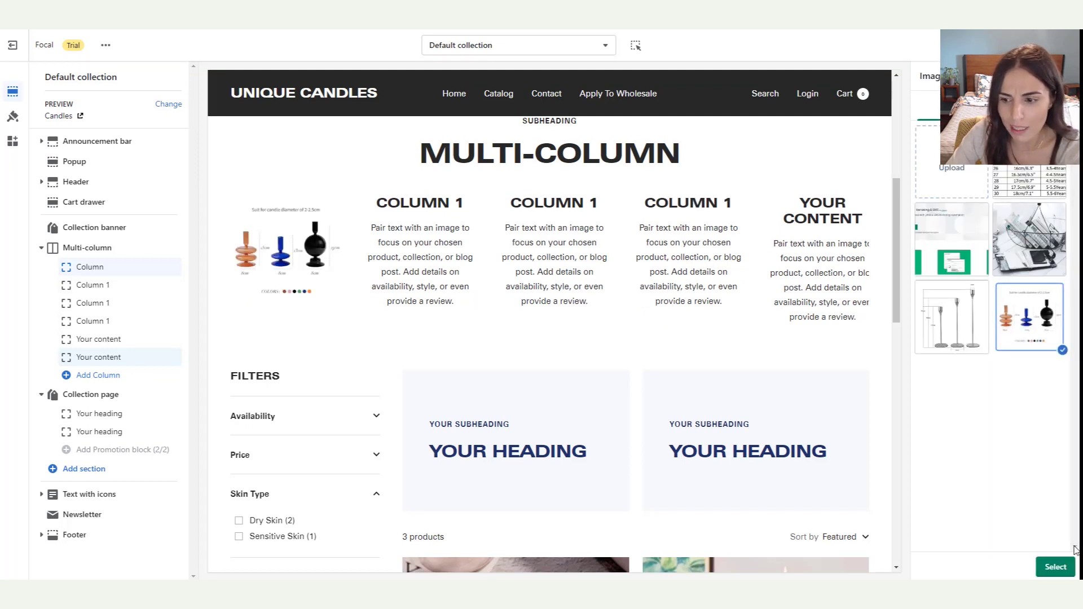
pyautogui.click(1055, 567)
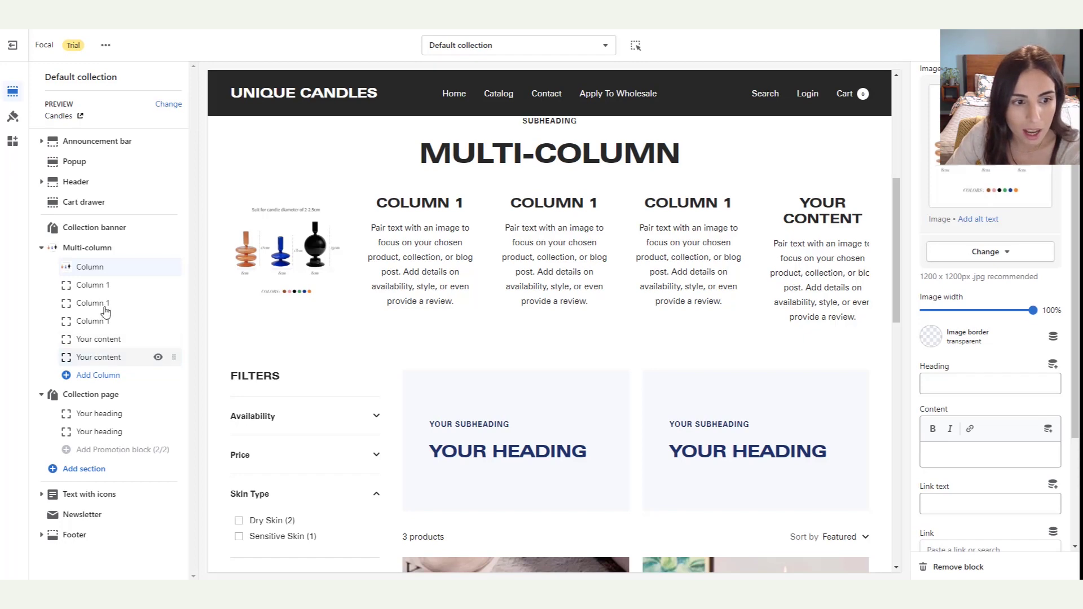
# - Remove the second column's heading and content and assign it the same three colored candle holders image
pyautogui.click(99, 284)
pyautogui.hotkey('ctrl', 'a')
pyautogui.press('BackSpace')
pyautogui.click(994, 232)
pyautogui.hotkey('ctrl', 'a')
pyautogui.press('BackSpace')
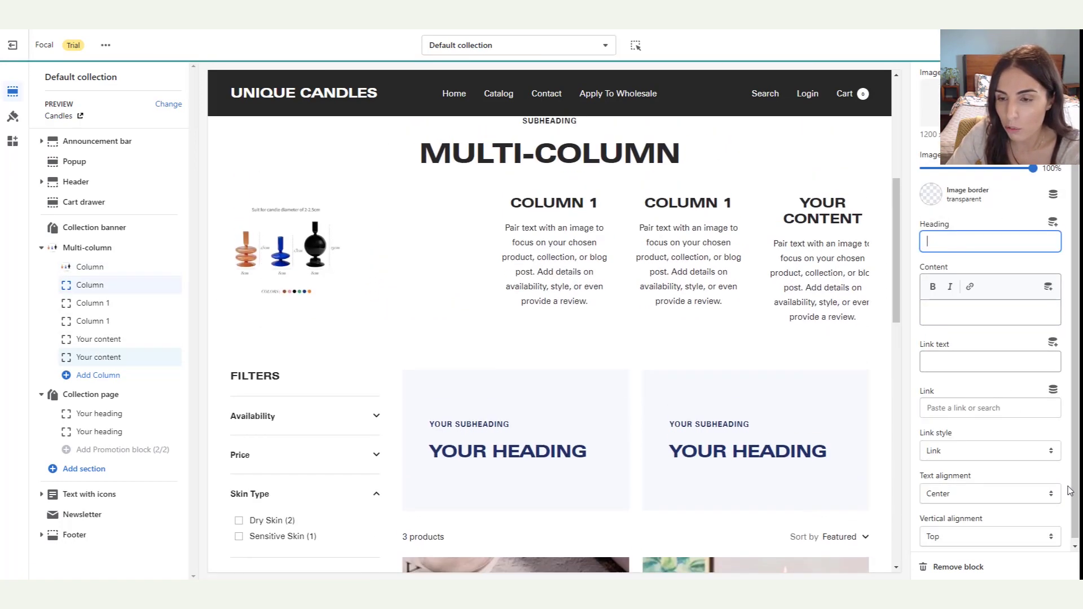
pyautogui.click(930, 99)
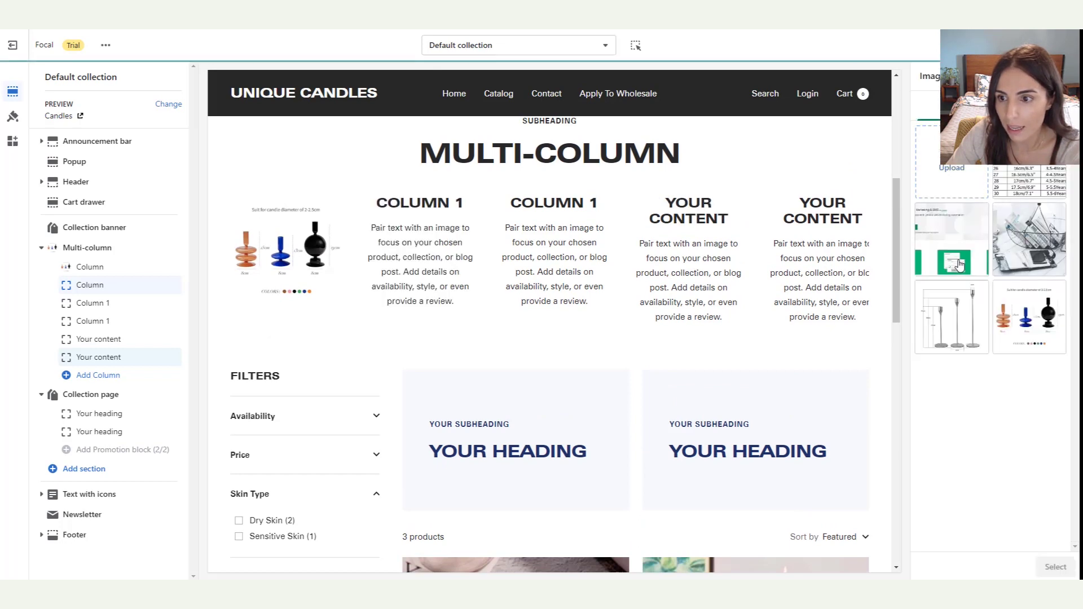
pyautogui.click(1029, 317)
pyautogui.click(1051, 567)
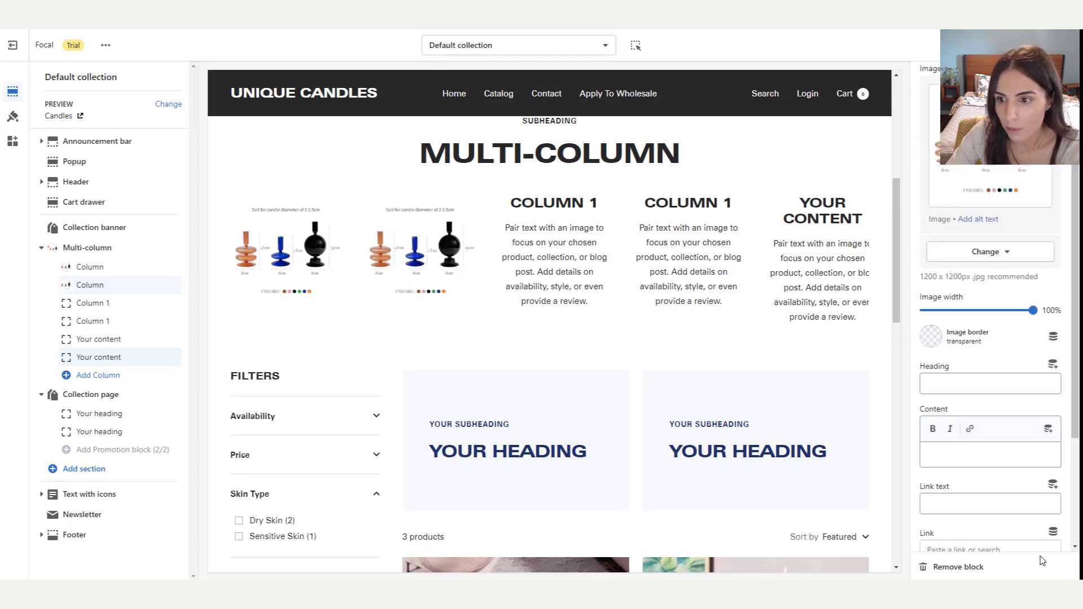
# - Clear the placeholder content of the third column in the Multi-column section
pyautogui.click(87, 305)
pyautogui.moveTo(997, 347); pyautogui.dragTo(901, 304)
pyautogui.press('BackSpace')
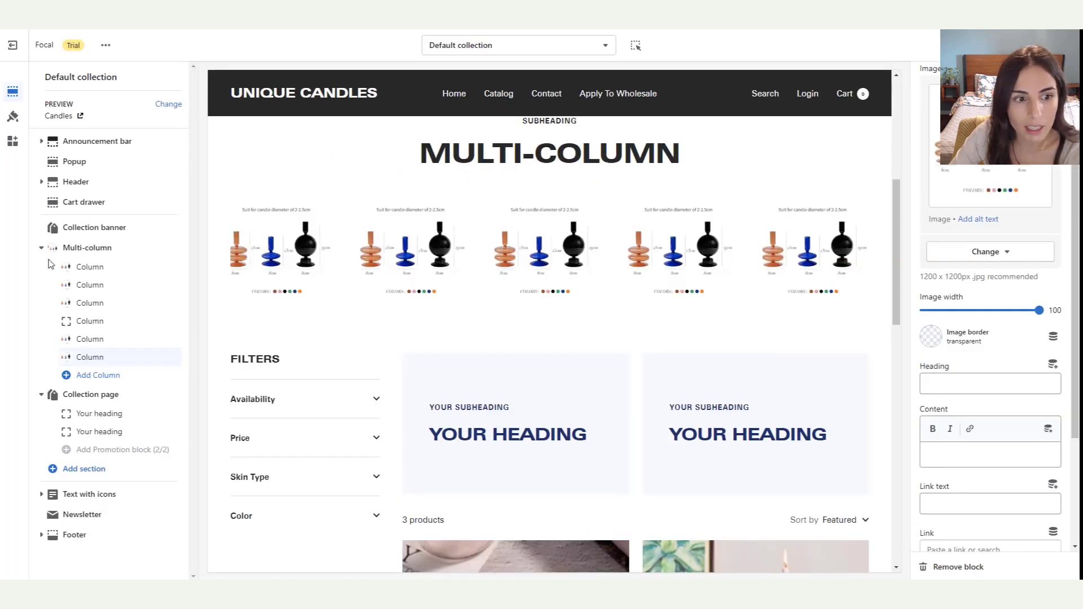
# - Remove the subheading and heading of the Multi-column section itself
pyautogui.click(101, 247)
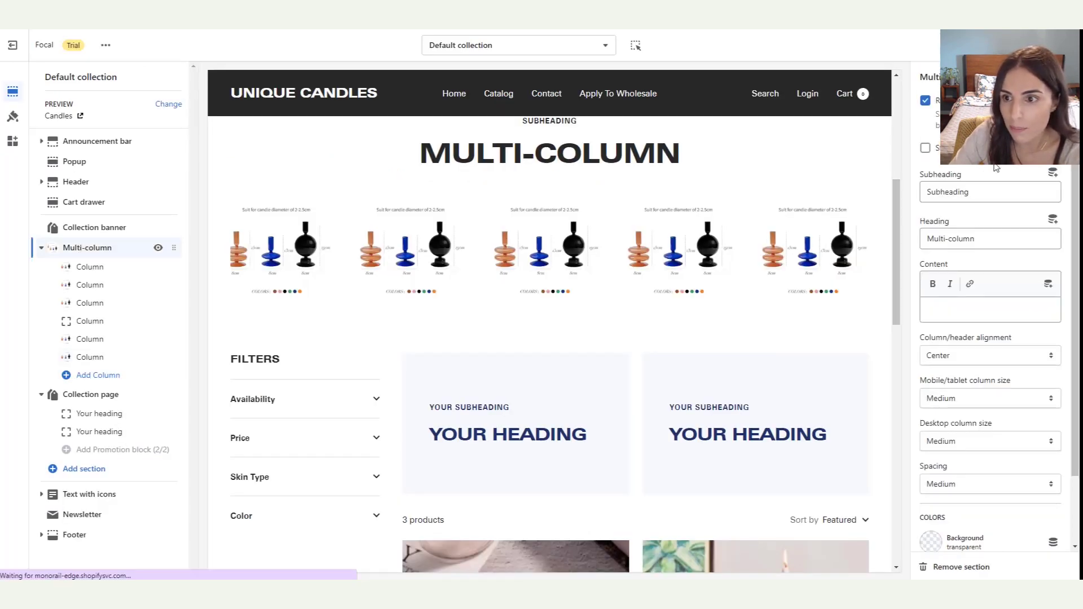
pyautogui.doubleClick(981, 194)
pyautogui.press('BackSpace')
pyautogui.press('Tab')
pyautogui.press('BackSpace')
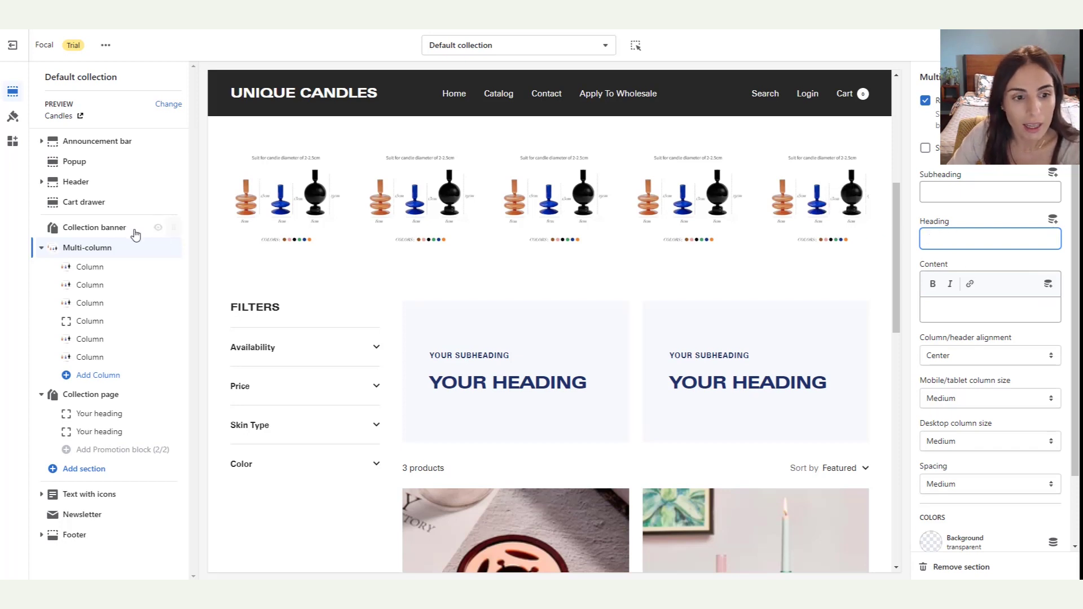
# - Try the X-Small desktop column size on the Multi-column section, and settle on Small
pyautogui.scroll(-1, 542, 338)
pyautogui.scroll(-1, 946, 331)
pyautogui.scroll(-1, 954, 319)
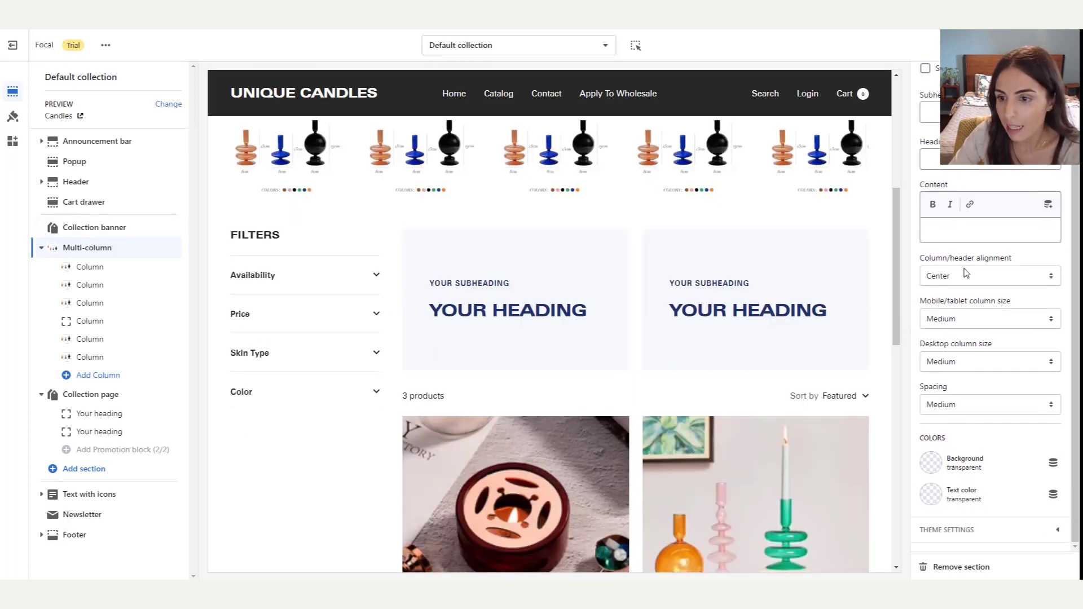
pyautogui.click(967, 284)
pyautogui.click(966, 288)
pyautogui.click(962, 362)
pyautogui.click(961, 379)
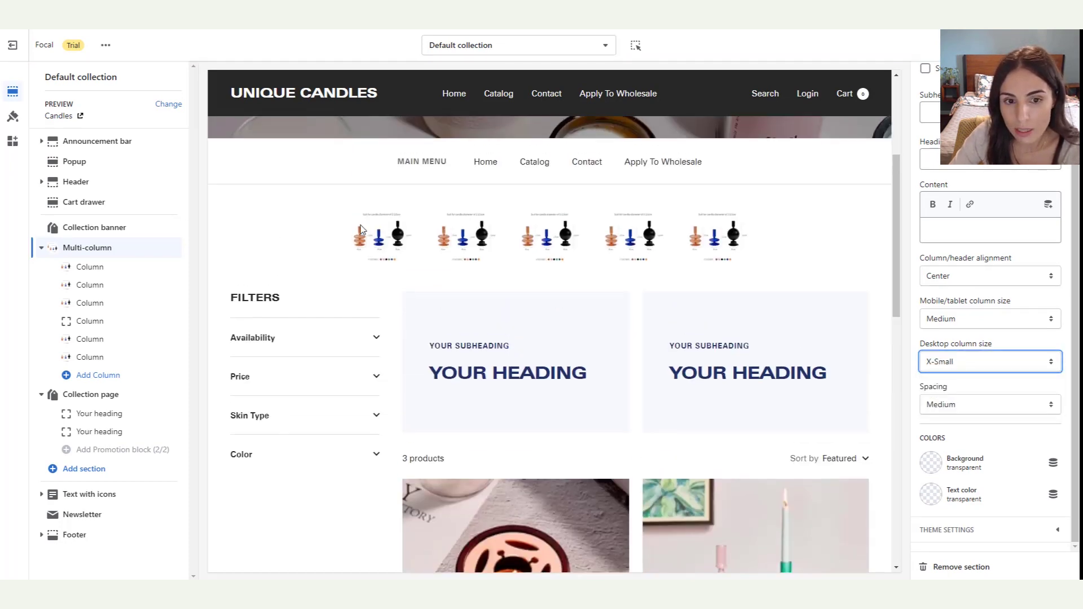
pyautogui.click(956, 362)
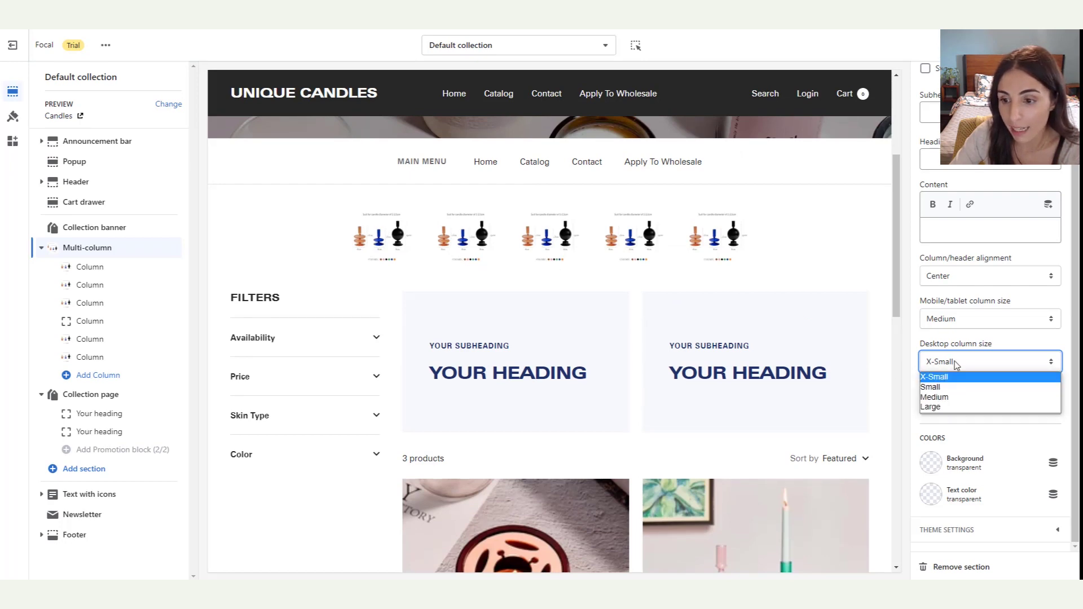
pyautogui.click(946, 387)
pyautogui.scroll(3, 626, 234)
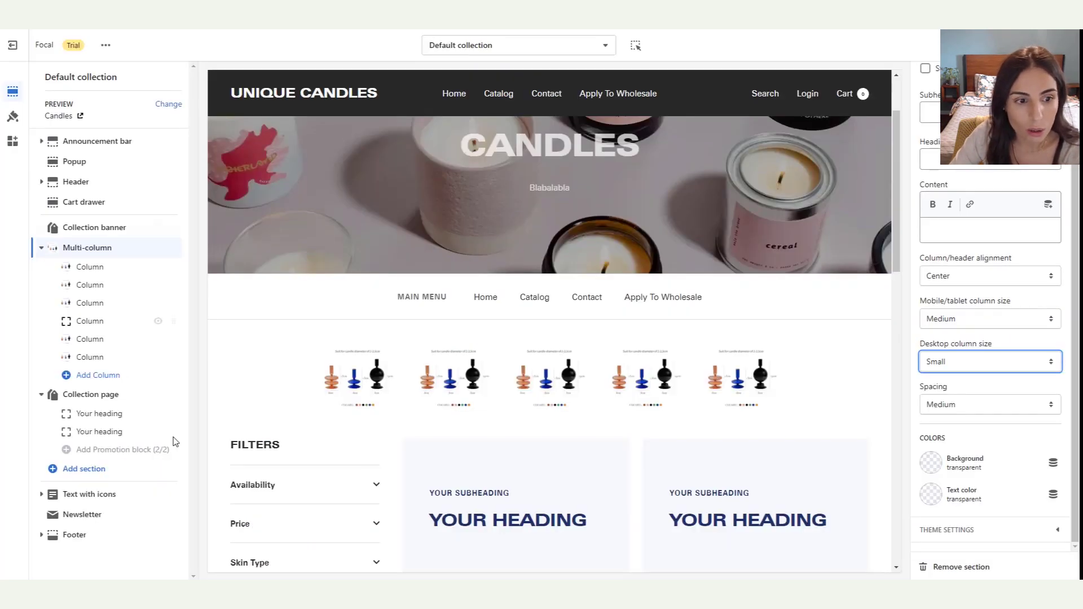
# - Set the heading of the first column in the Multi-column section to "Red candles"
pyautogui.click(101, 268)
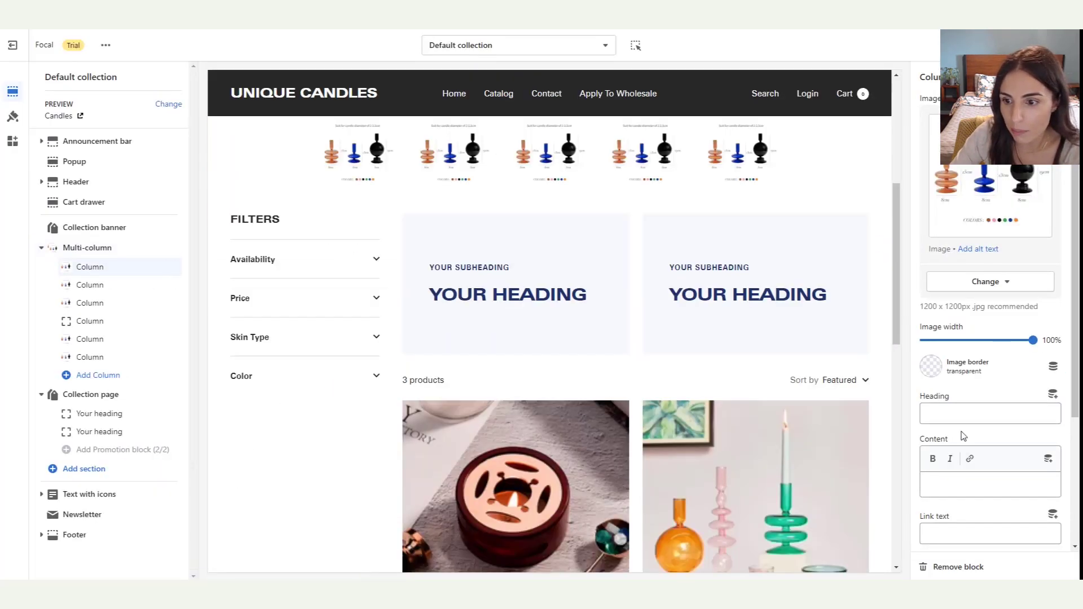
pyautogui.click(959, 411)
pyautogui.write('Red candles')
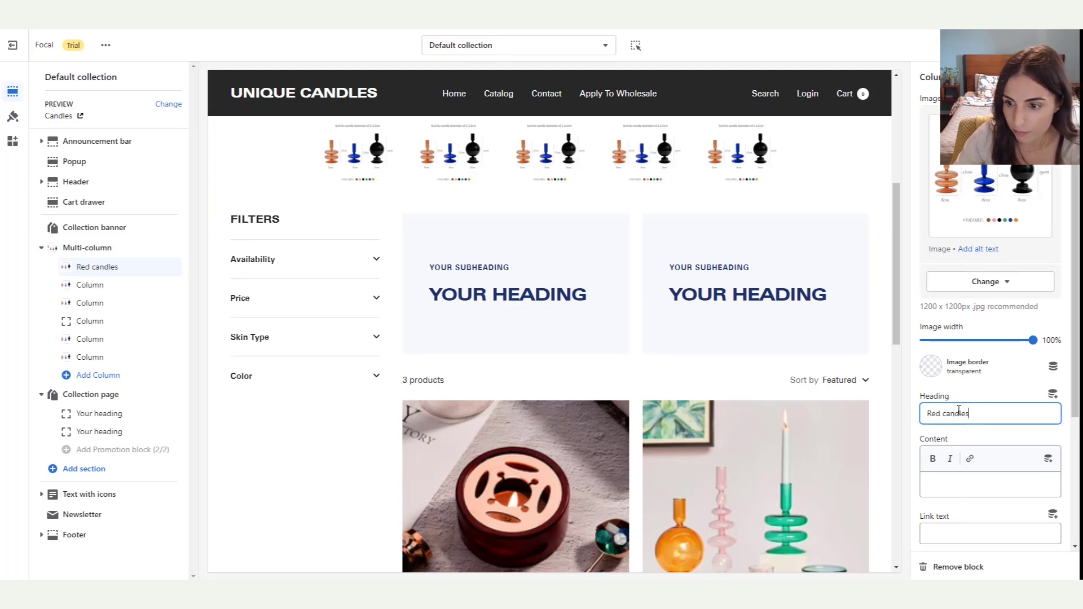
# - Set the heading of the second column in the Multi-column section to "Green Candels"
pyautogui.click(91, 285)
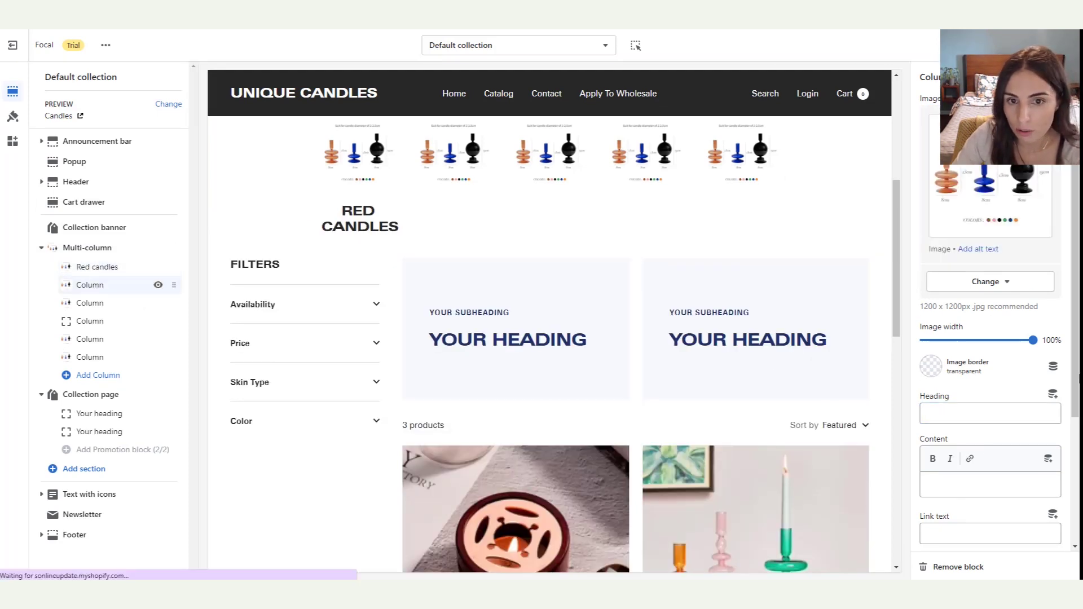
pyautogui.click(943, 411)
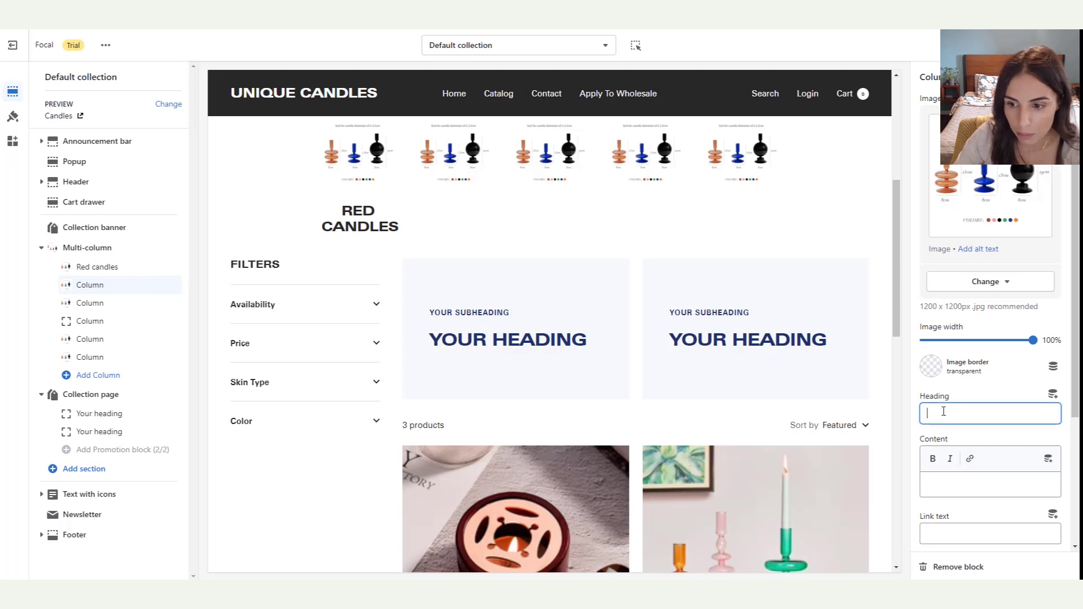
pyautogui.write('Green Canddlers')
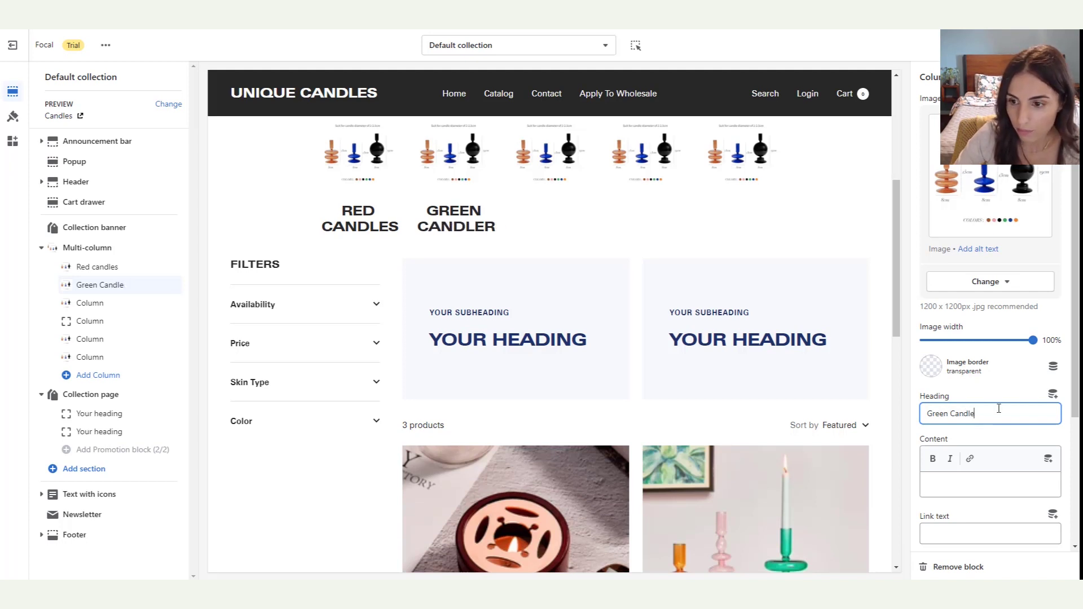
pyautogui.press('BackSpace')
pyautogui.press('BackSpace')
pyautogui.press('BackSpace')
pyautogui.write('erls')
pyautogui.press('BackSpace')
pyautogui.write('ls')
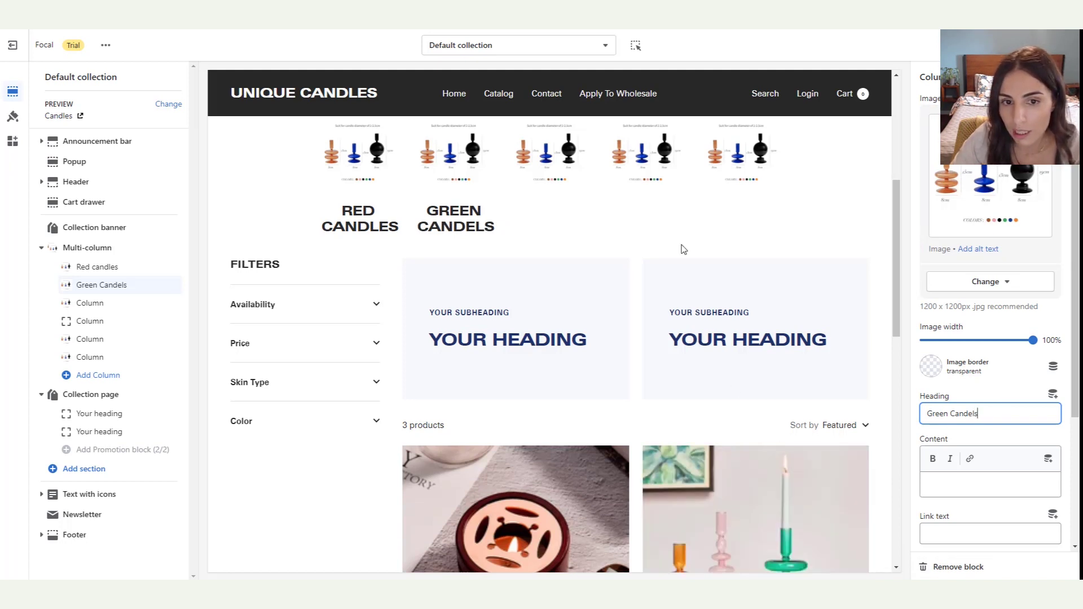
# - Switch to the Focal theme demo and examine the iPhone Cases collection page from the image links down through the product grid
pyautogui.click(682, 245)
pyautogui.scroll(2, 432, 263)
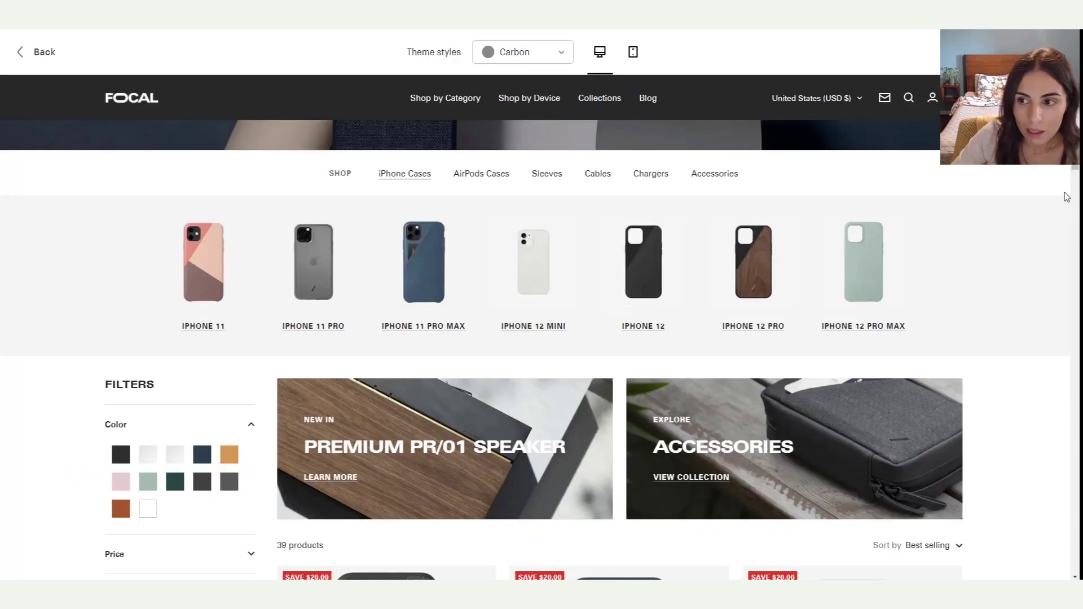
pyautogui.scroll(-20, 1055, 370)
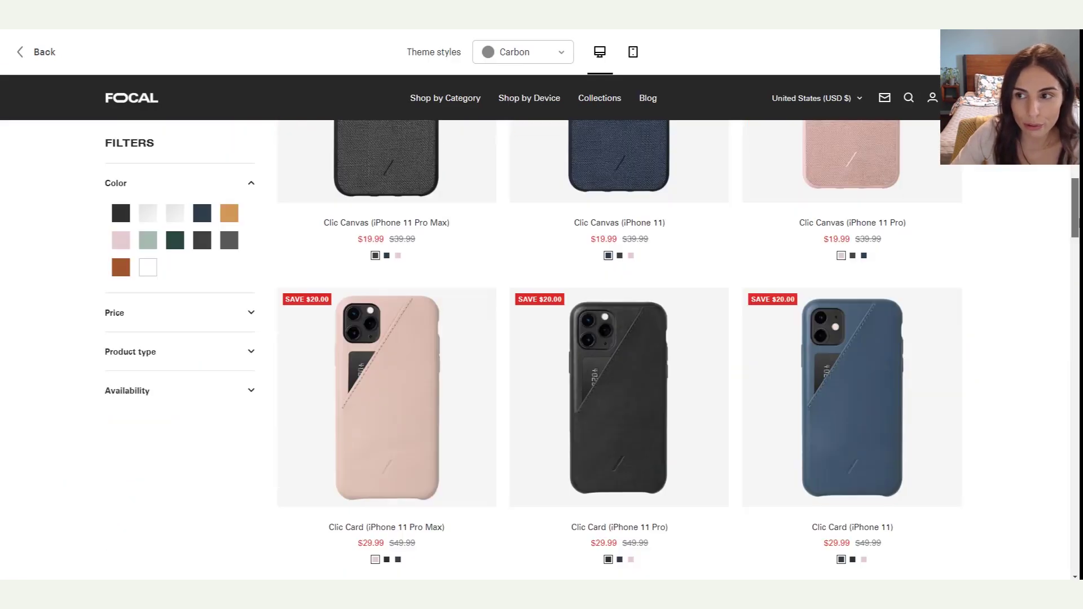
pyautogui.scroll(-15, 1055, 371)
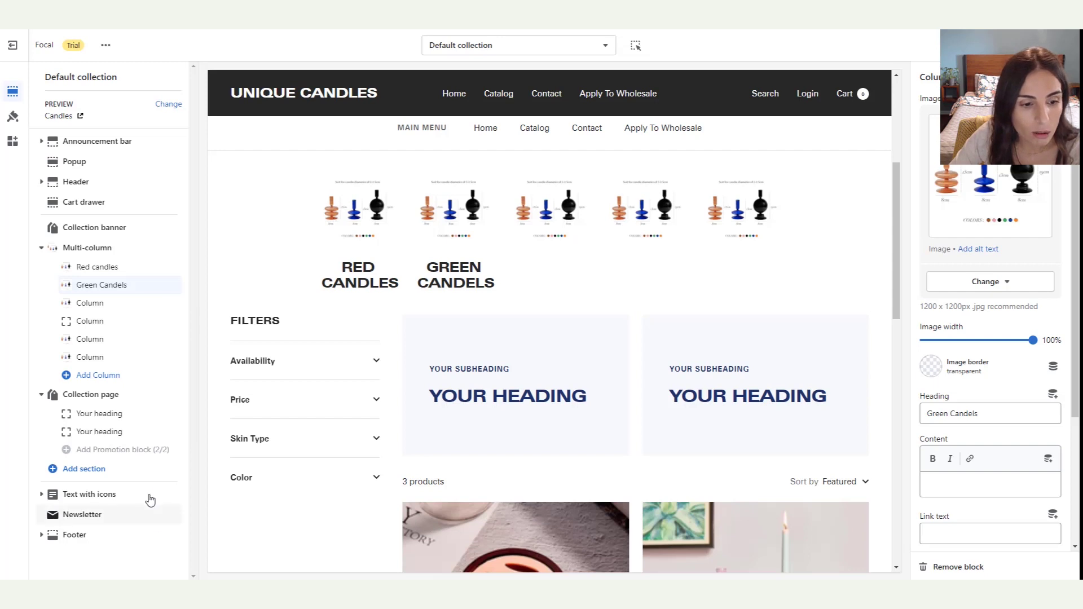
# - Back in the theme editor, add a Shop the look section below the Collection page section and try a product hotspot in its preview
pyautogui.click(88, 471)
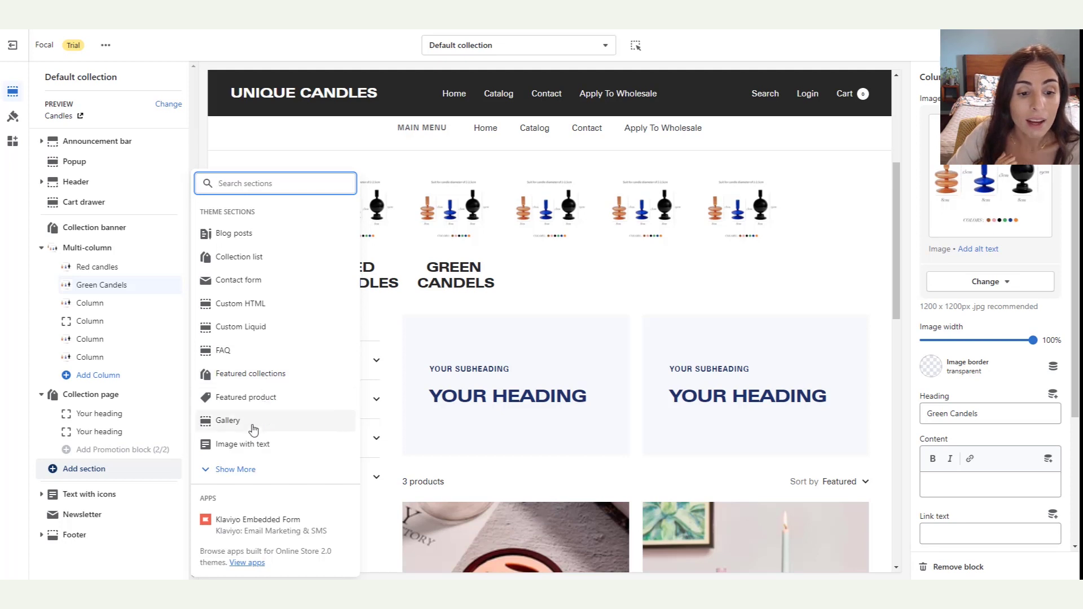
pyautogui.click(243, 471)
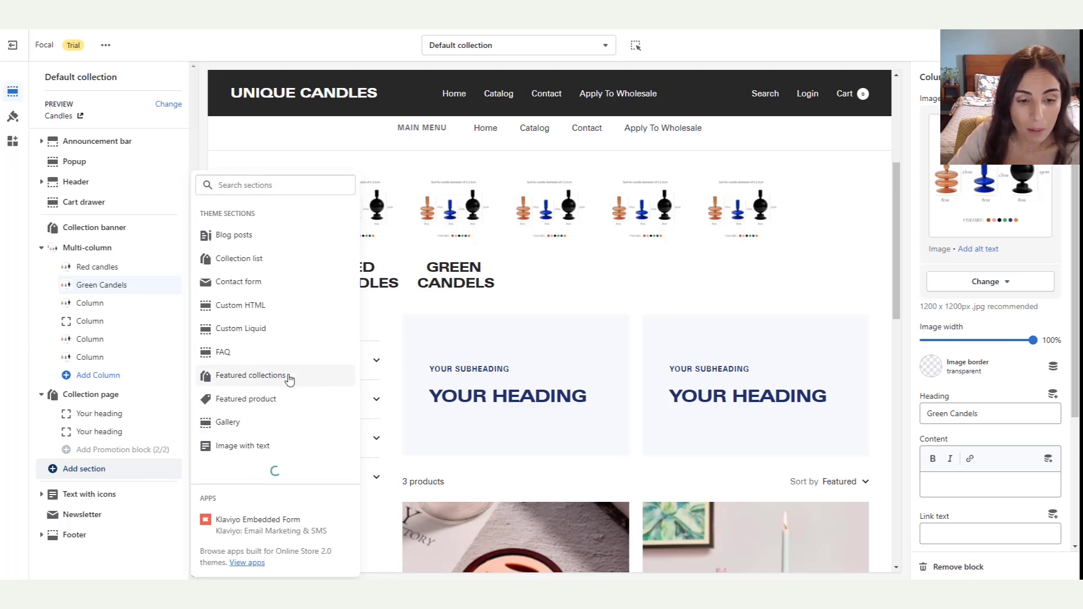
pyautogui.scroll(-4, 286, 380)
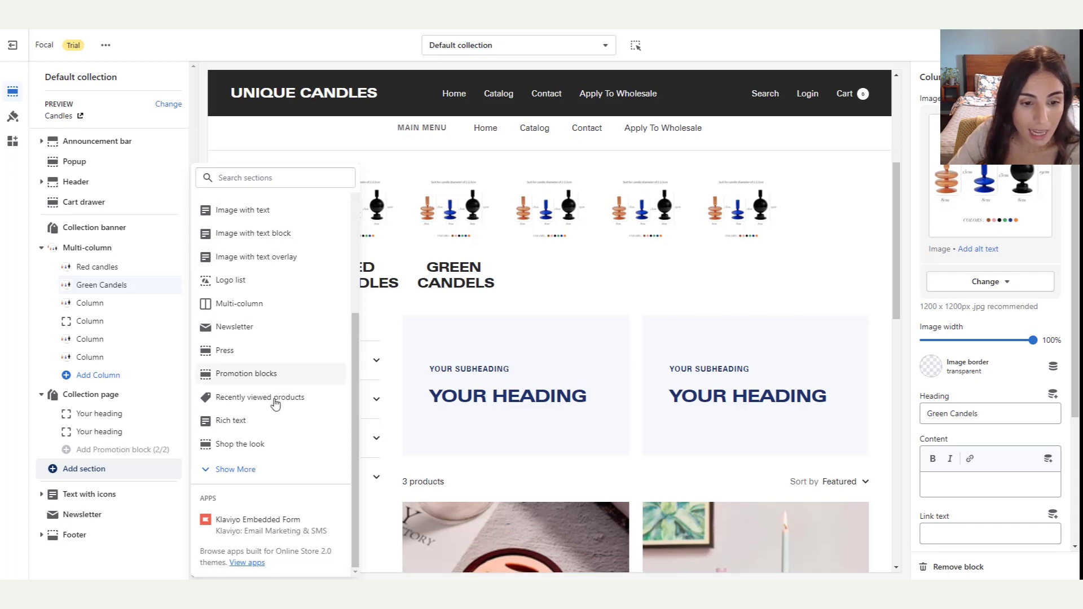
pyautogui.click(275, 446)
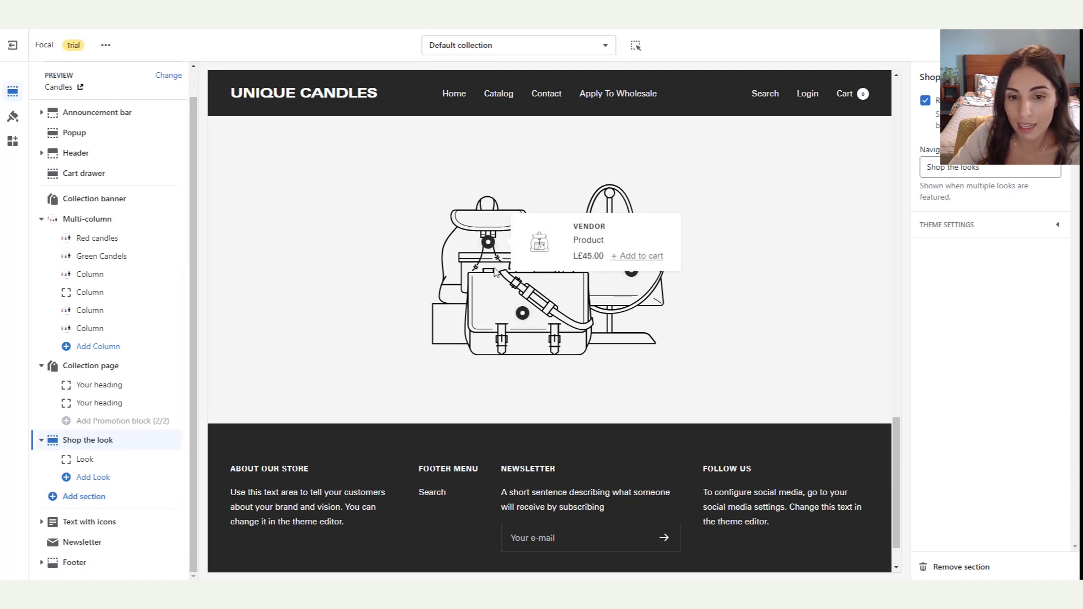
pyautogui.click(633, 272)
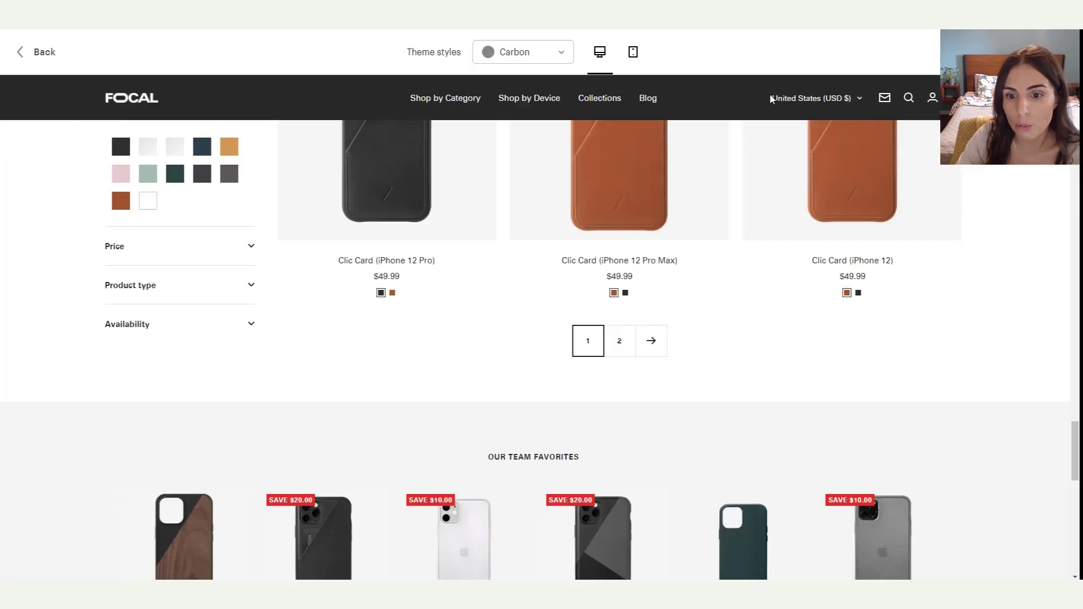
# - Return to the Focal demo, review the rest of the collection page, and find the shop-the-look example on its home page
pyautogui.scroll(-3, 1013, 336)
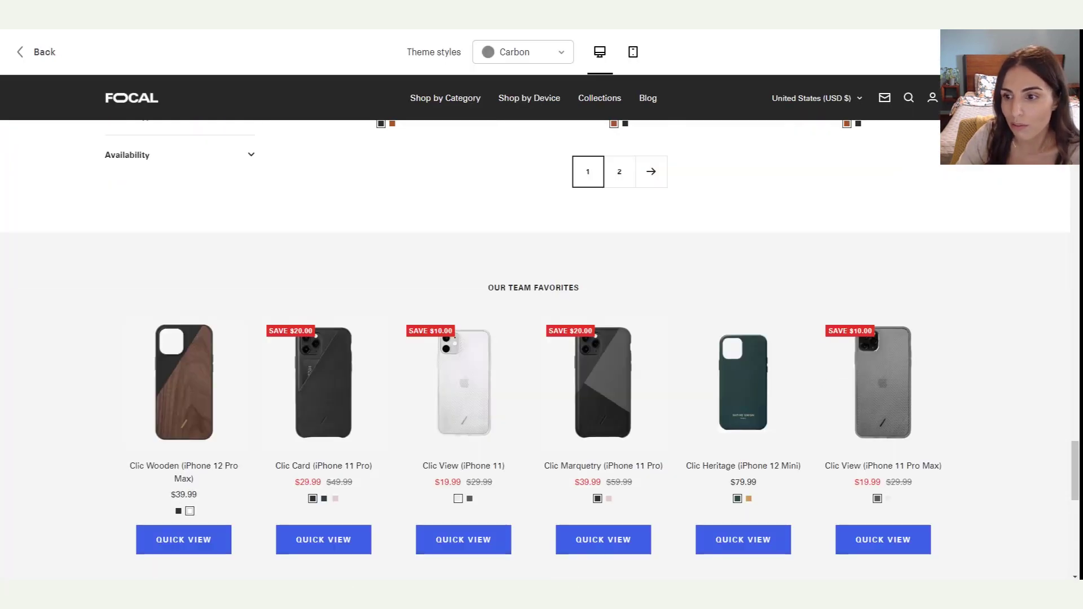
pyautogui.scroll(-10, 958, 348)
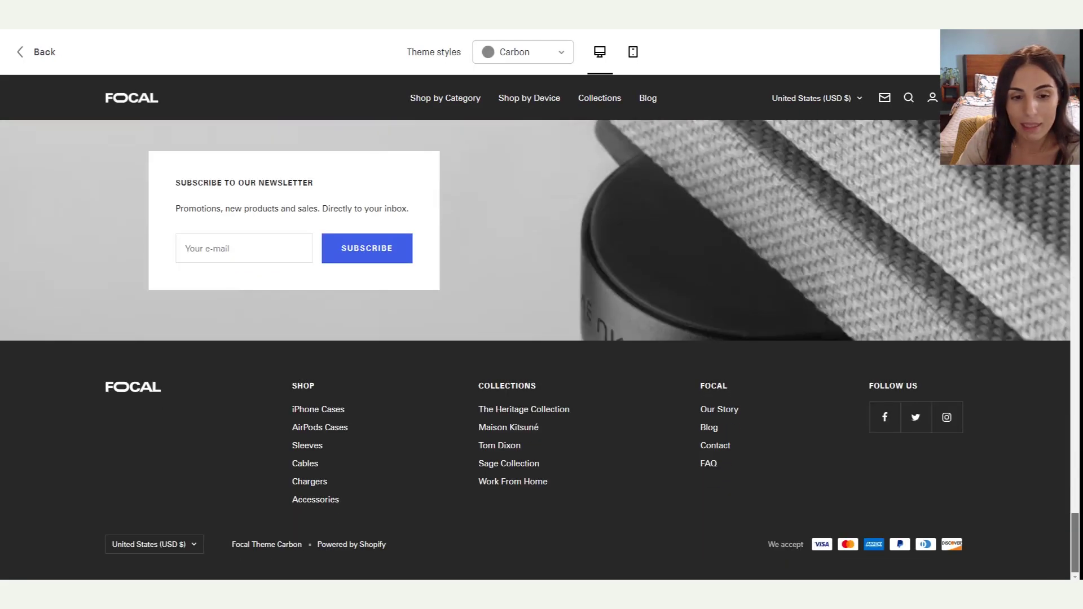
pyautogui.scroll(15, 958, 348)
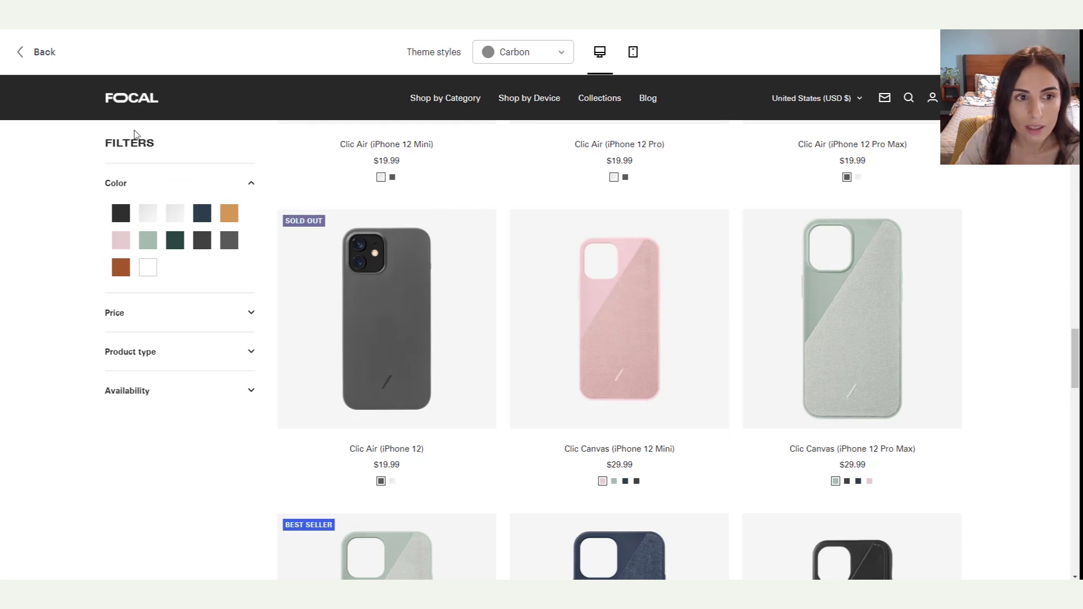
pyautogui.click(160, 107)
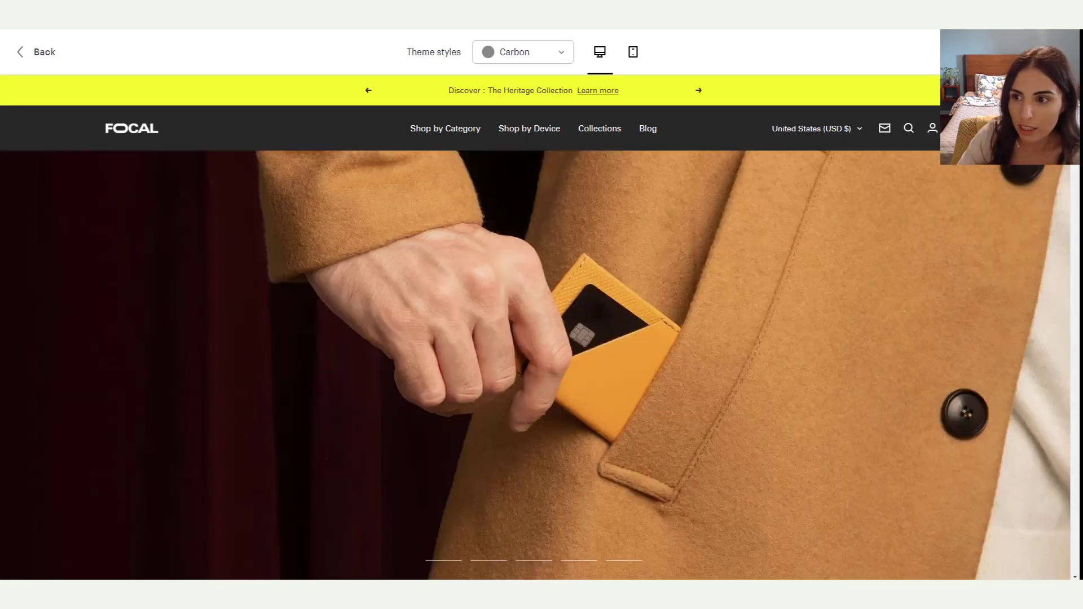
pyautogui.scroll(-15, 534, 349)
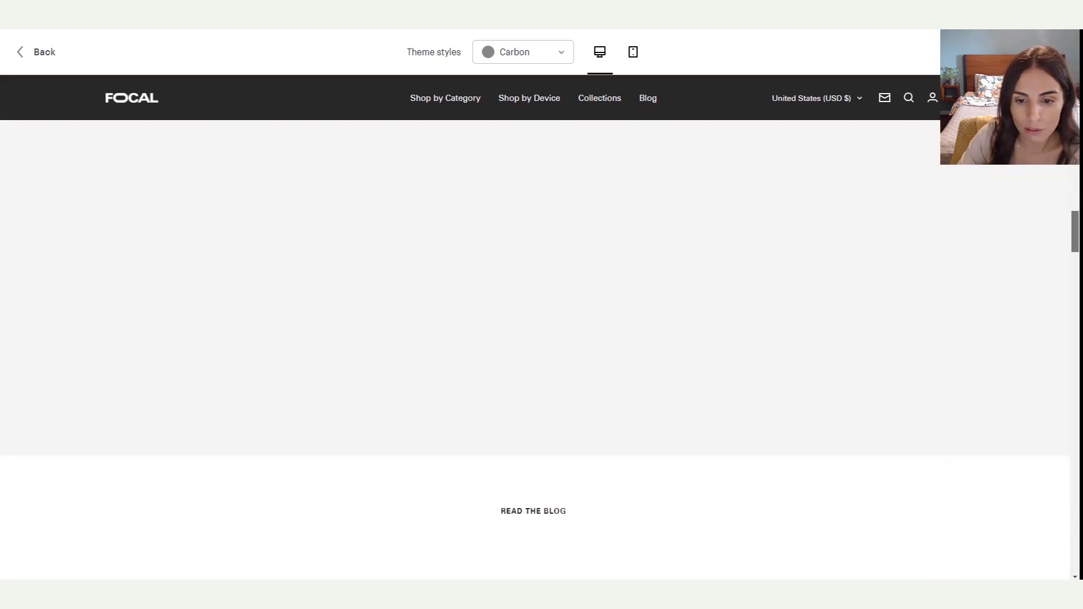
pyautogui.scroll(3, 621, 286)
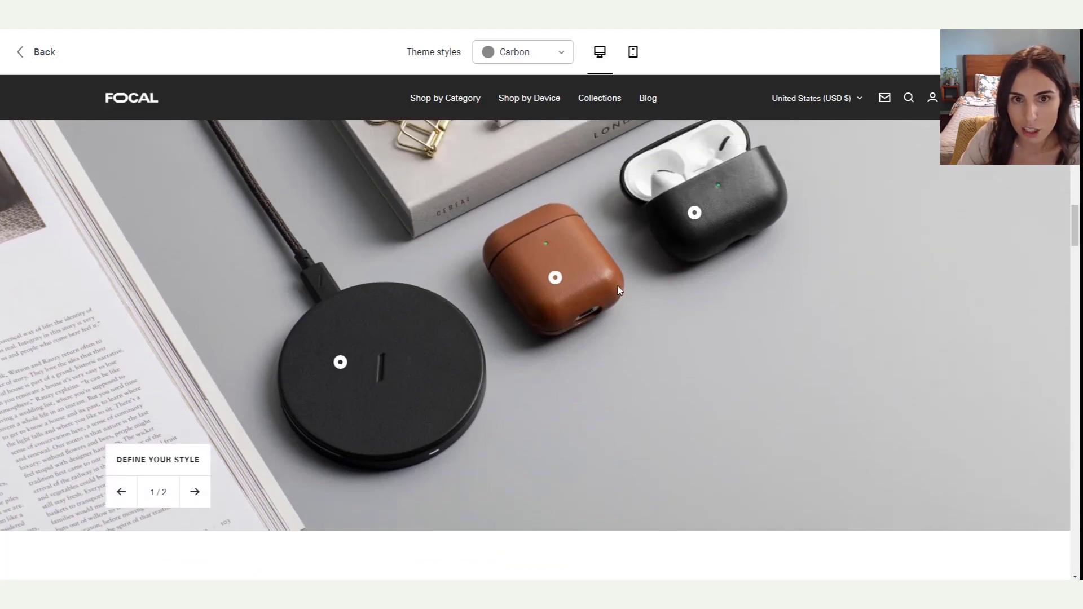